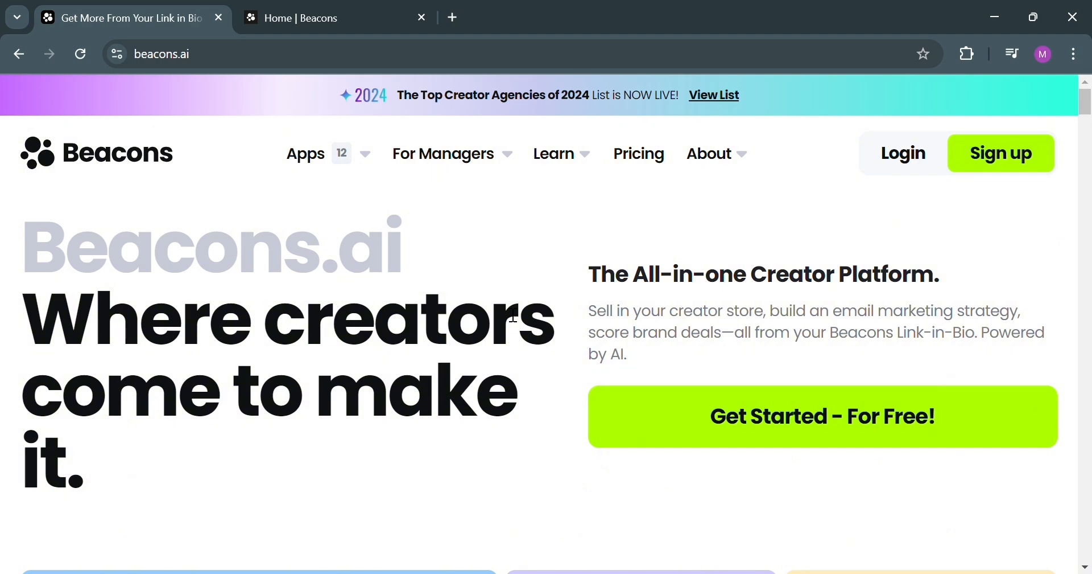
- Look through the Beacons.ai homepage down to the footer and back, examining its creator tools, pricing comparison, AI features and testimonials
scroll(512, 315, down, 9)
scroll(502, 301, down, 6)
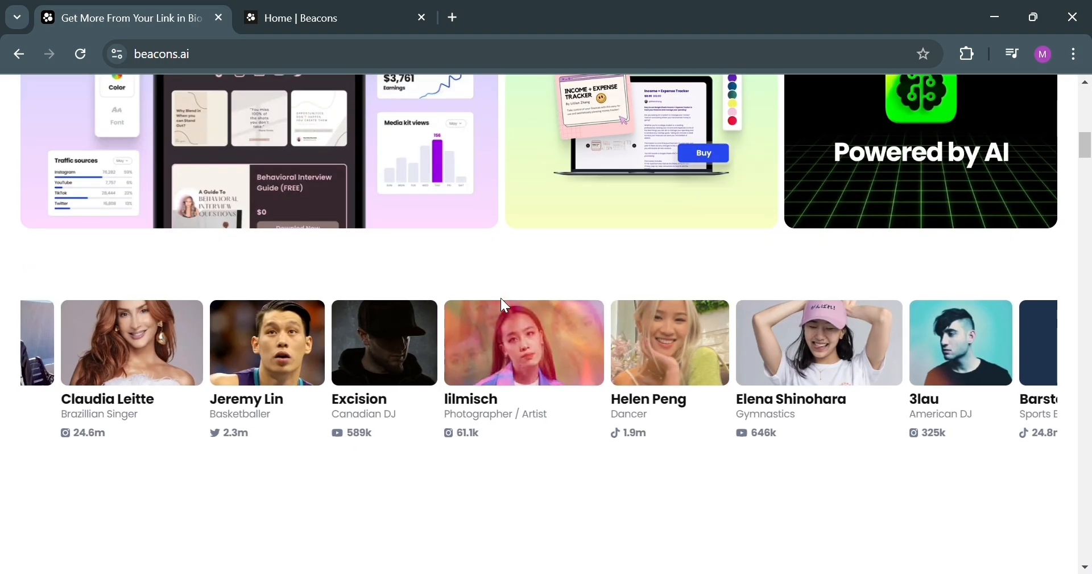
scroll(500, 299, down, 15)
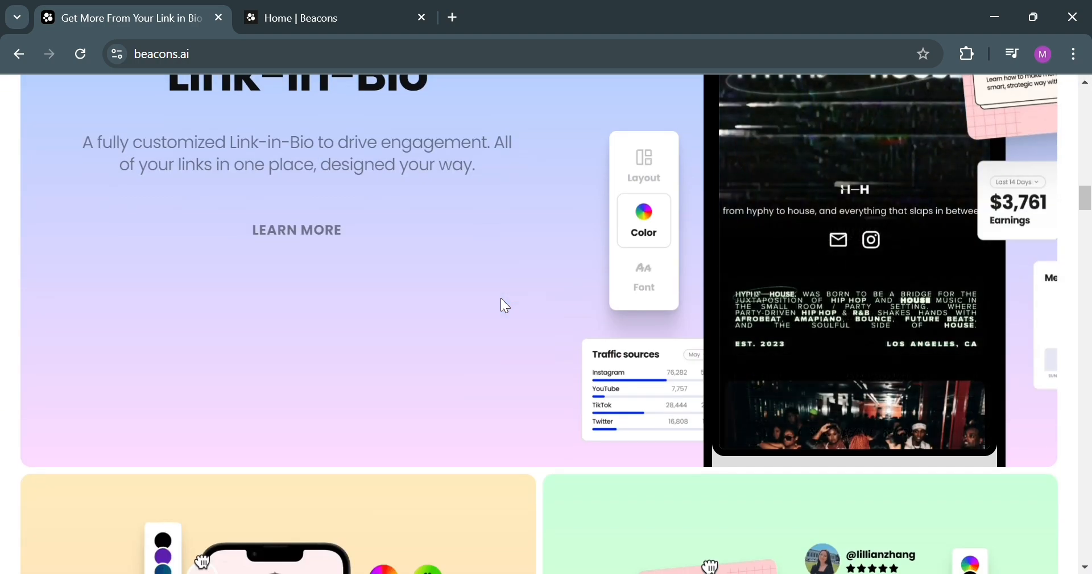
scroll(505, 305, down, 13)
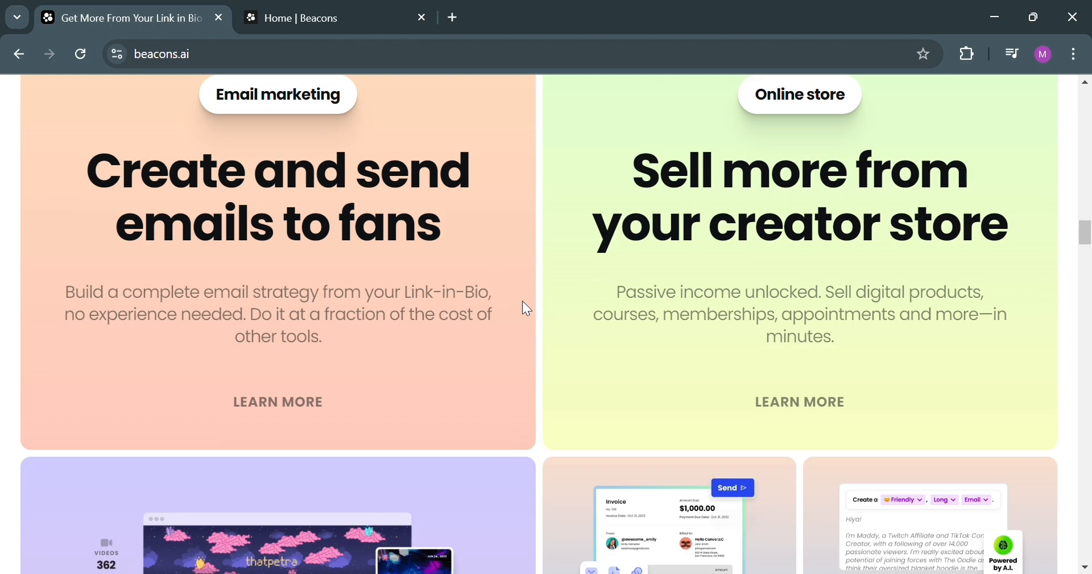
scroll(523, 301, down, 20)
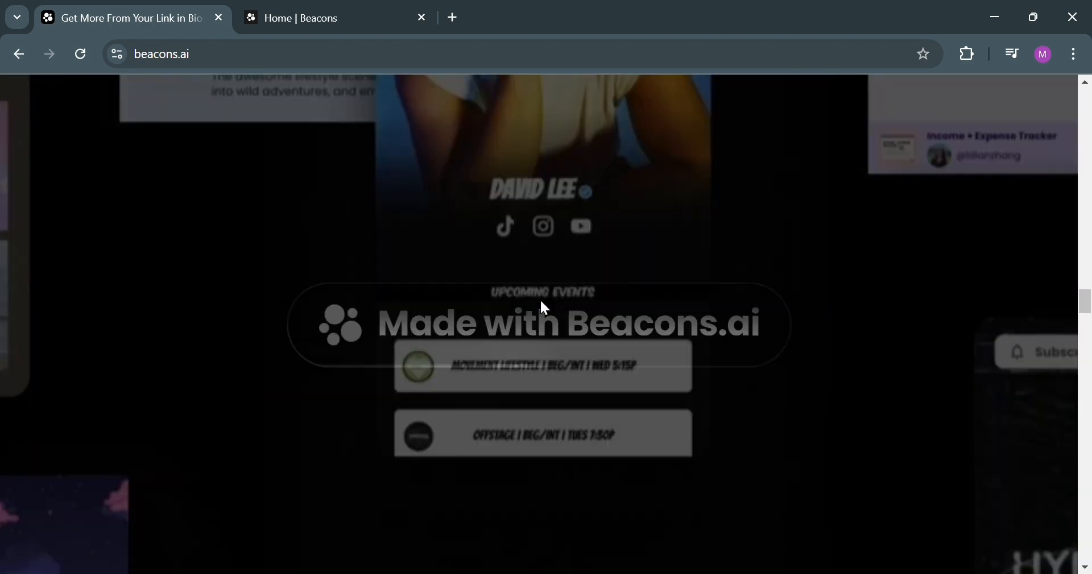
scroll(545, 308, down, 10)
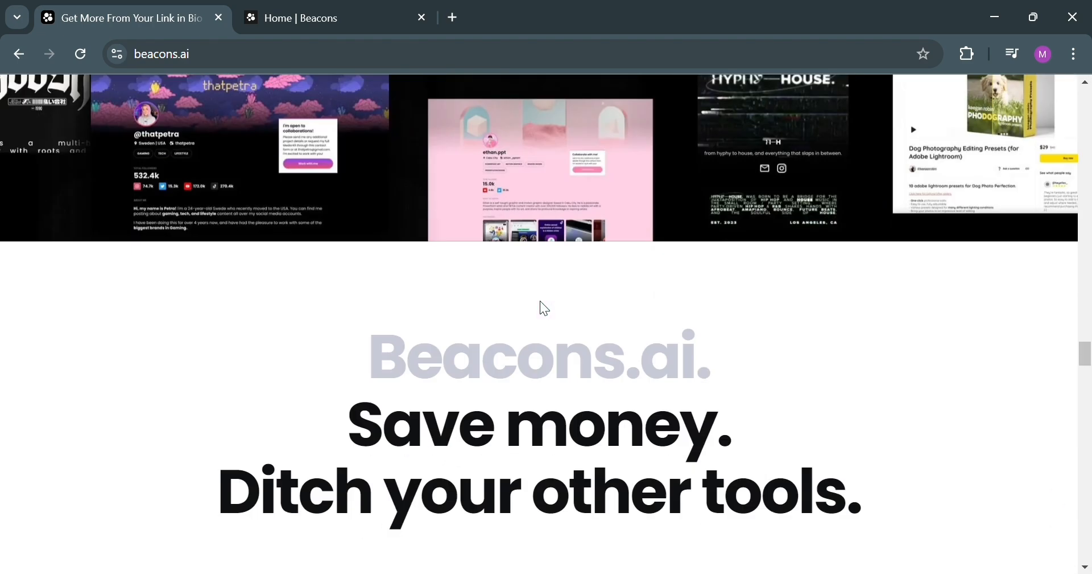
scroll(541, 302, down, 20)
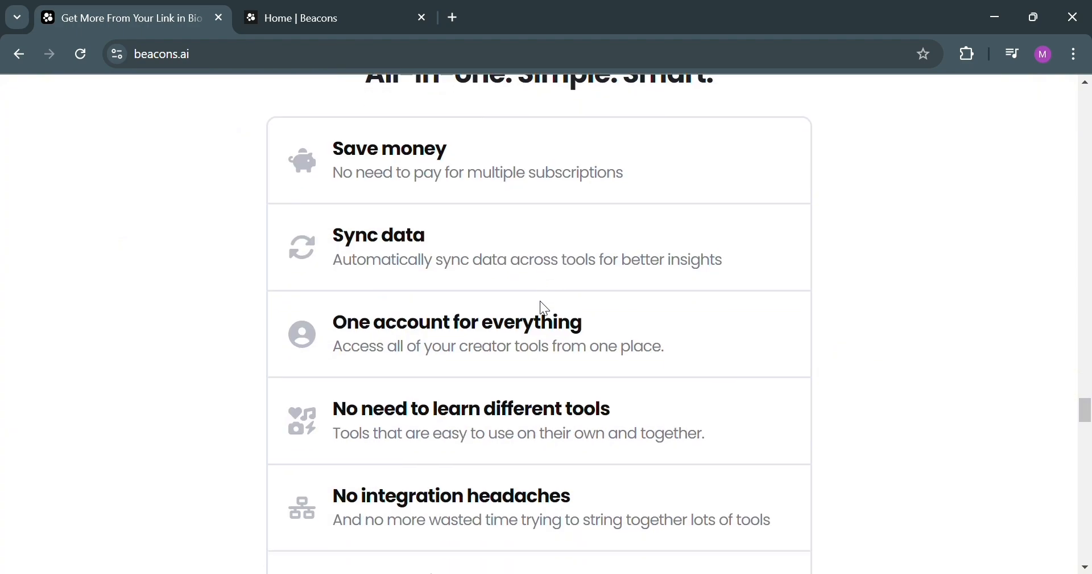
scroll(545, 307, down, 20)
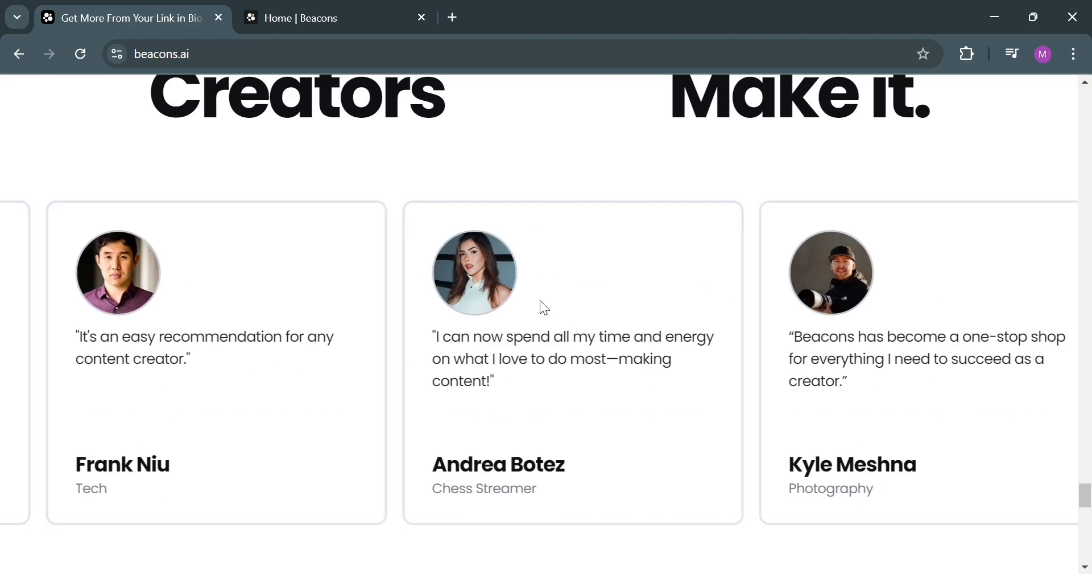
scroll(545, 308, down, 10)
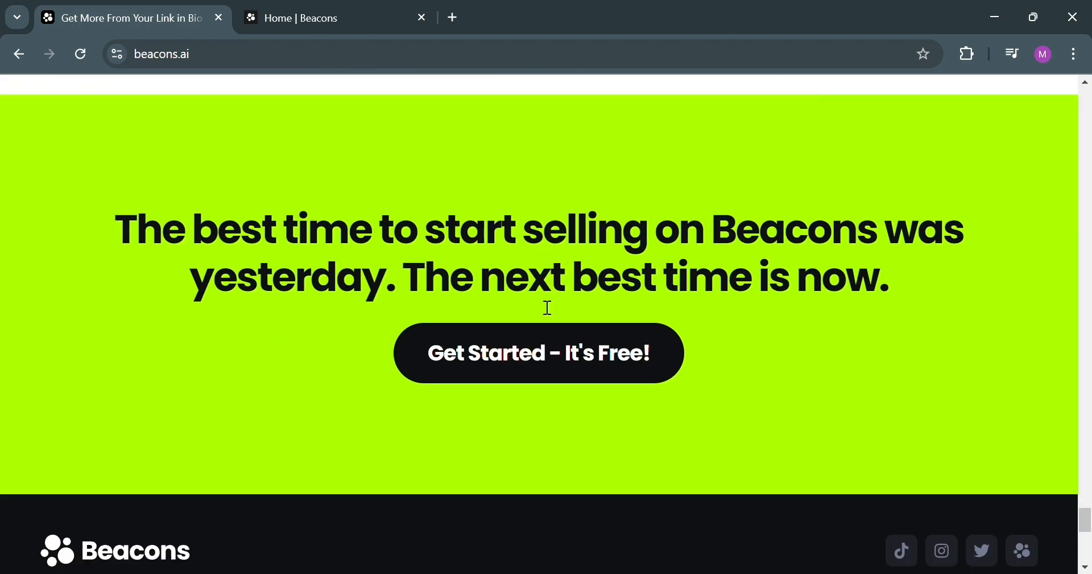
scroll(548, 307, down, 2)
scroll(541, 302, down, 5)
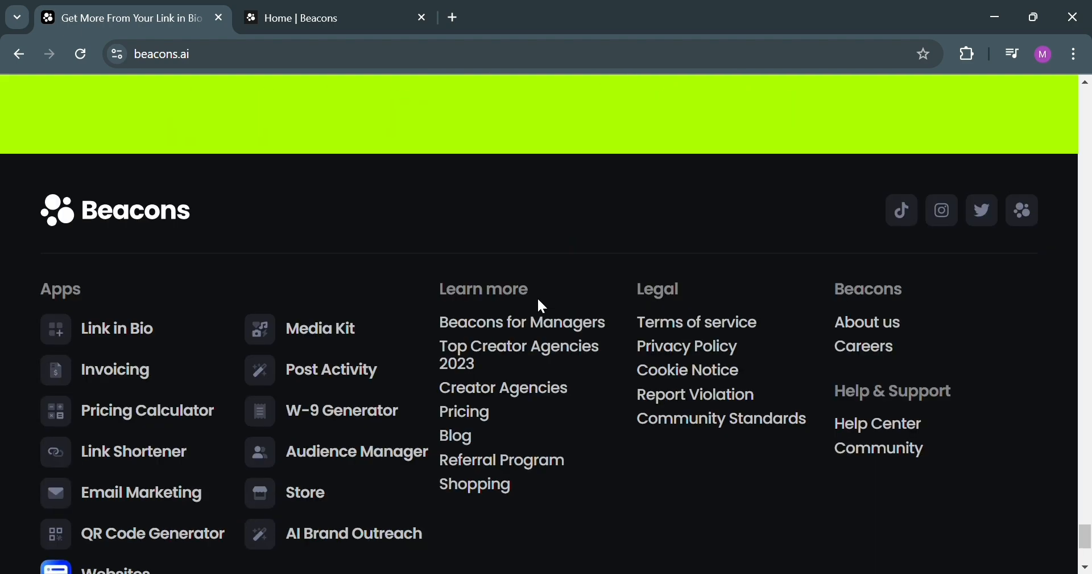
scroll(539, 302, down, 4)
scroll(538, 301, up, 8)
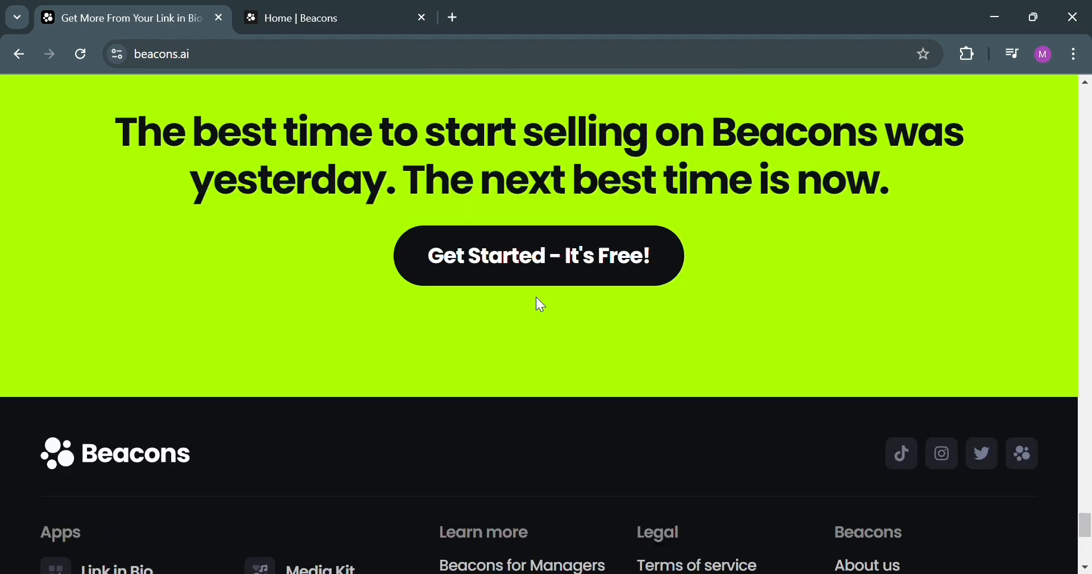
scroll(538, 301, up, 15)
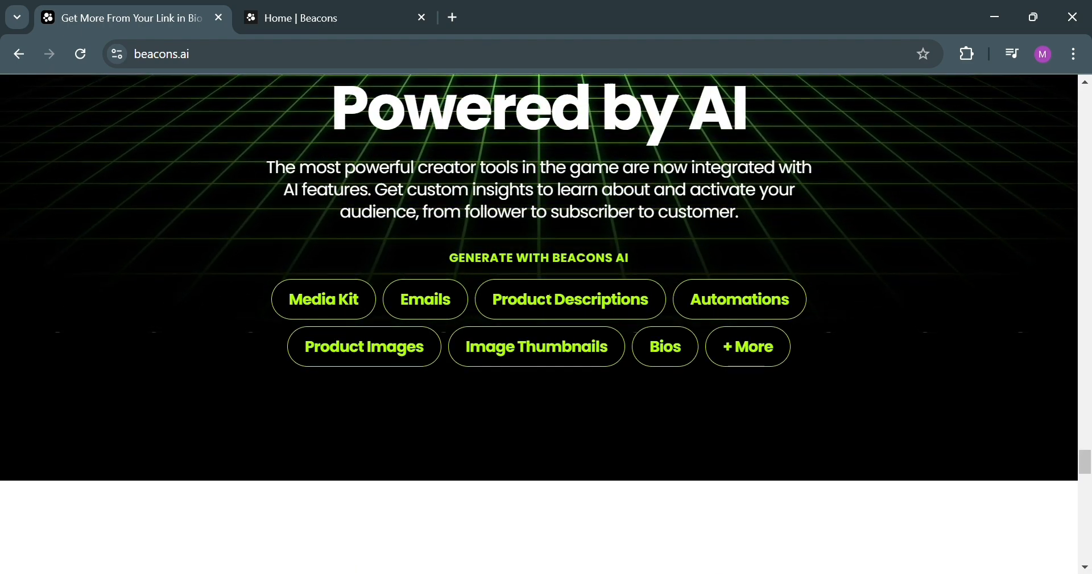
scroll(537, 298, up, 20)
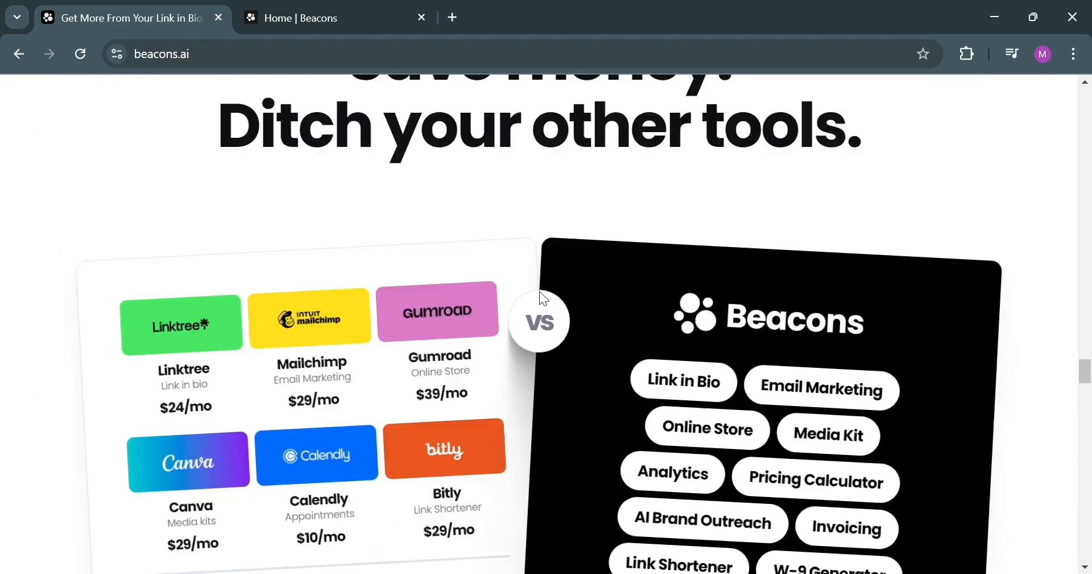
scroll(538, 284, up, 20)
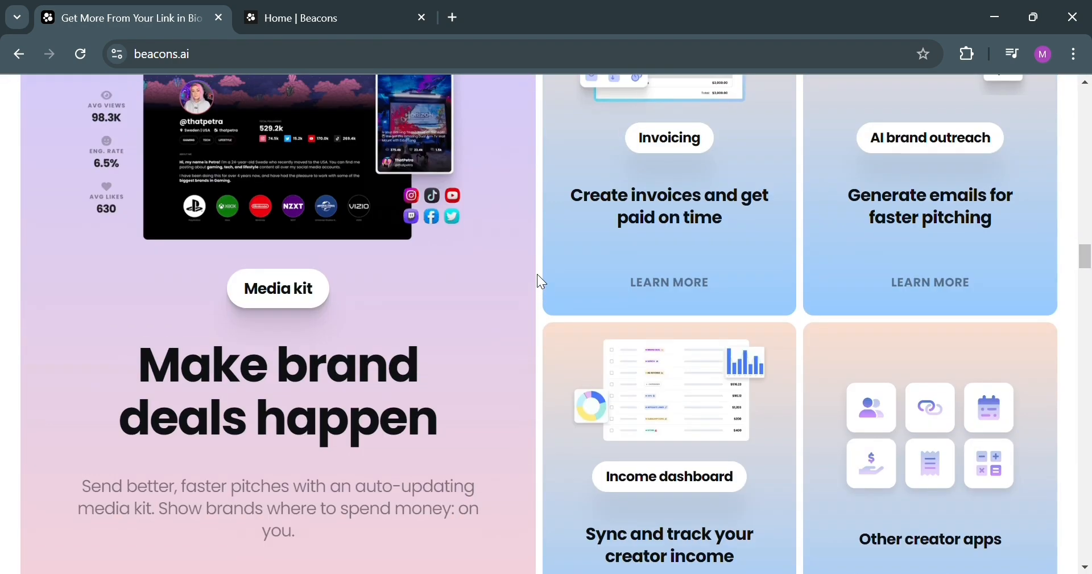
scroll(539, 280, up, 20)
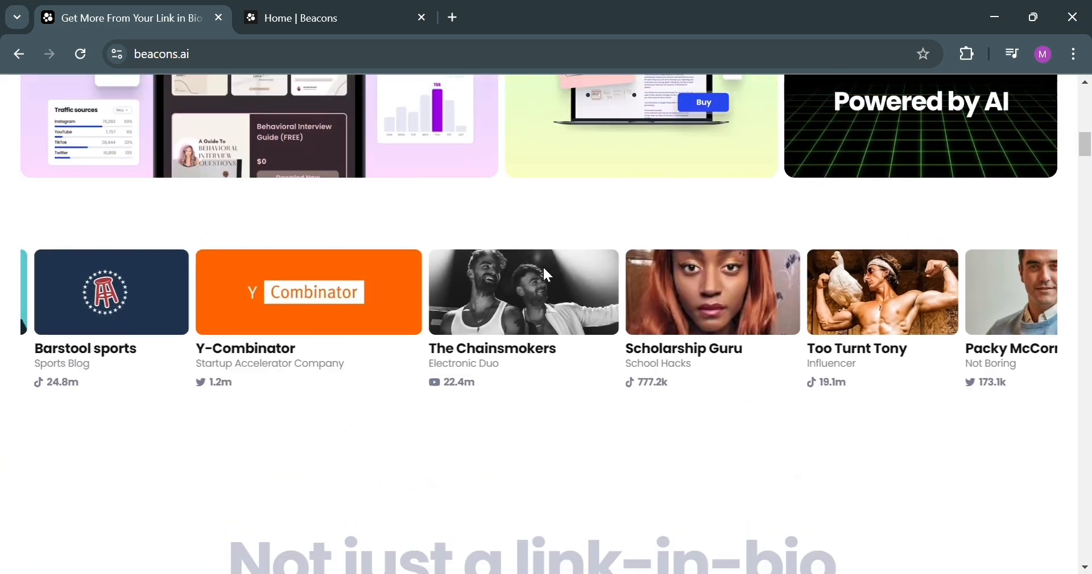
scroll(546, 274, up, 10)
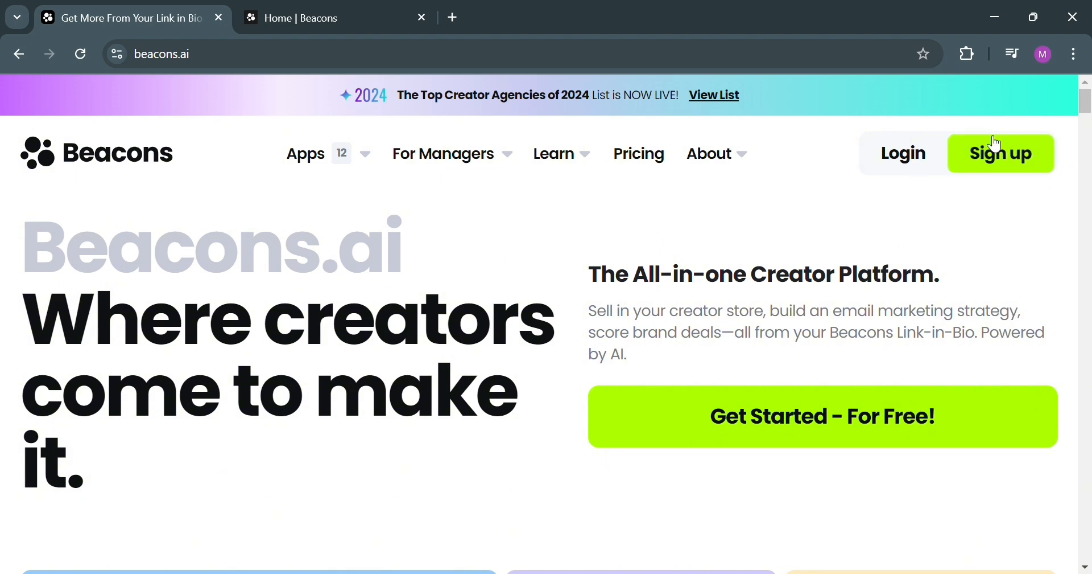
- Switch to the Beacons account dashboard, dismiss the Go Pro promotion and open the Store
click(317, 8)
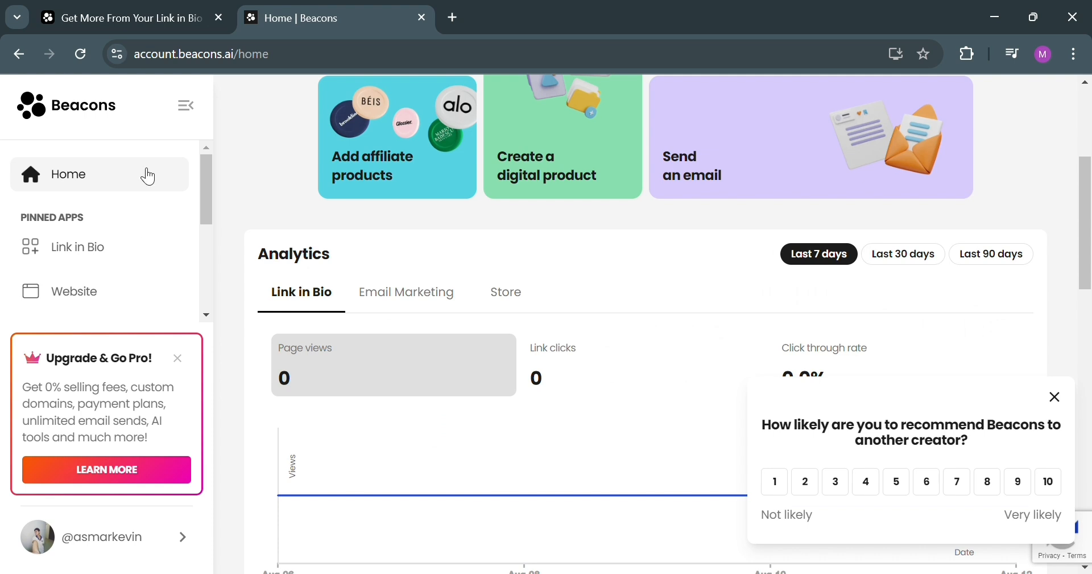
click(177, 358)
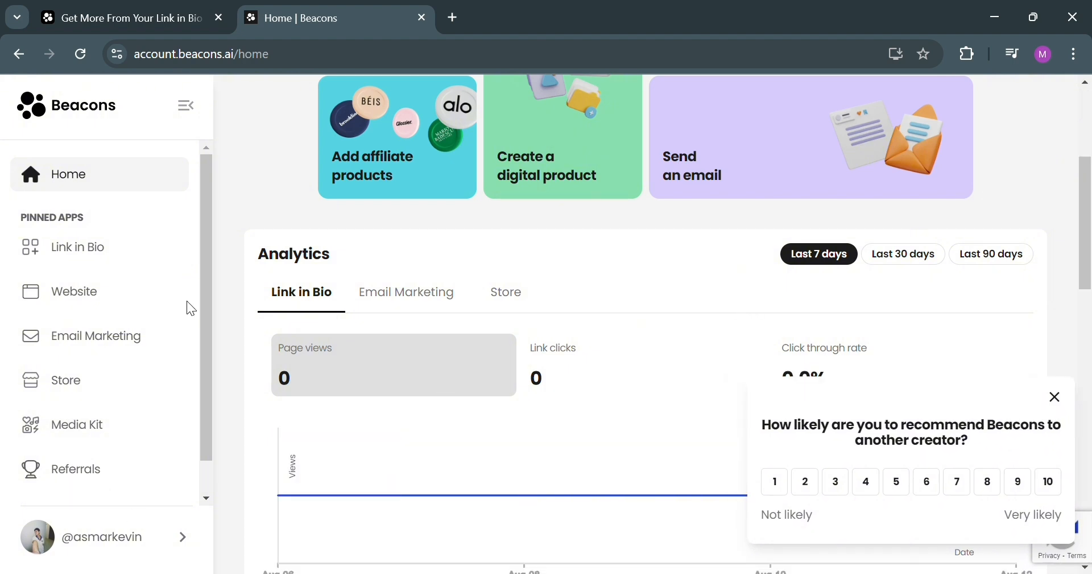
click(108, 396)
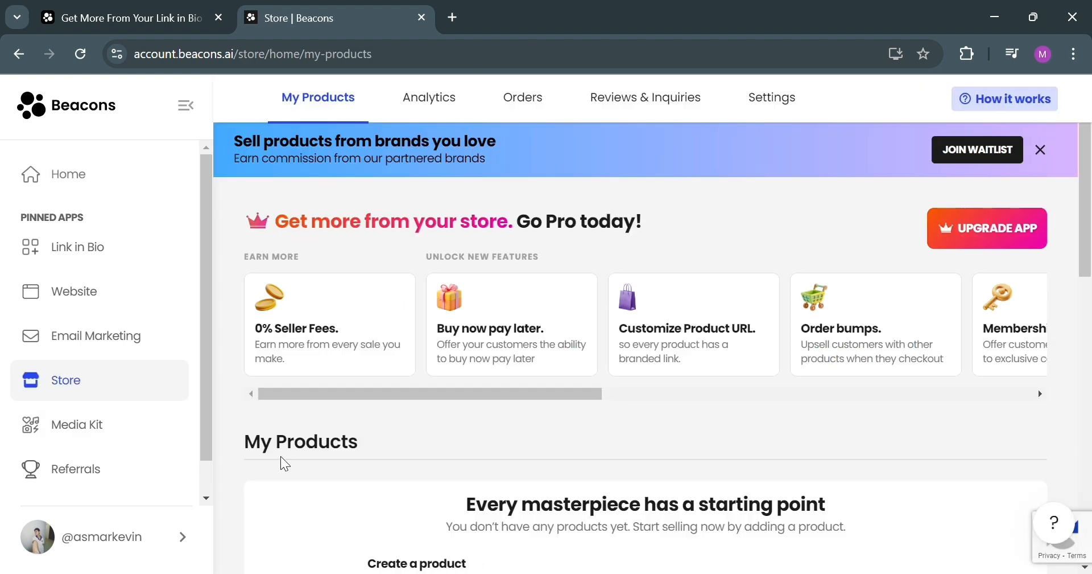
- Create a new digital product in the store's My Products area
scroll(942, 373, down, 5)
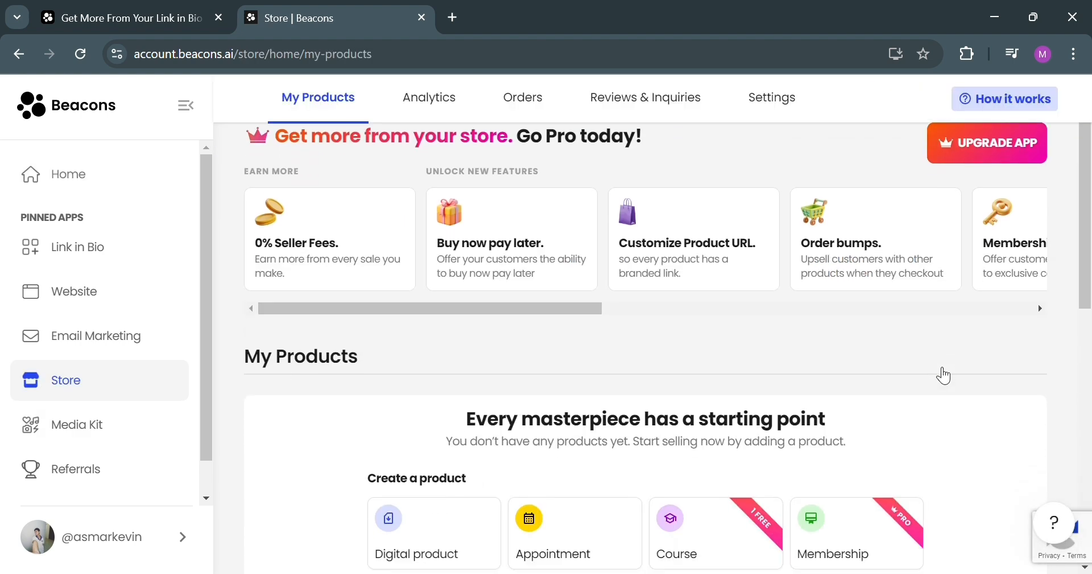
scroll(379, 274, down, 2)
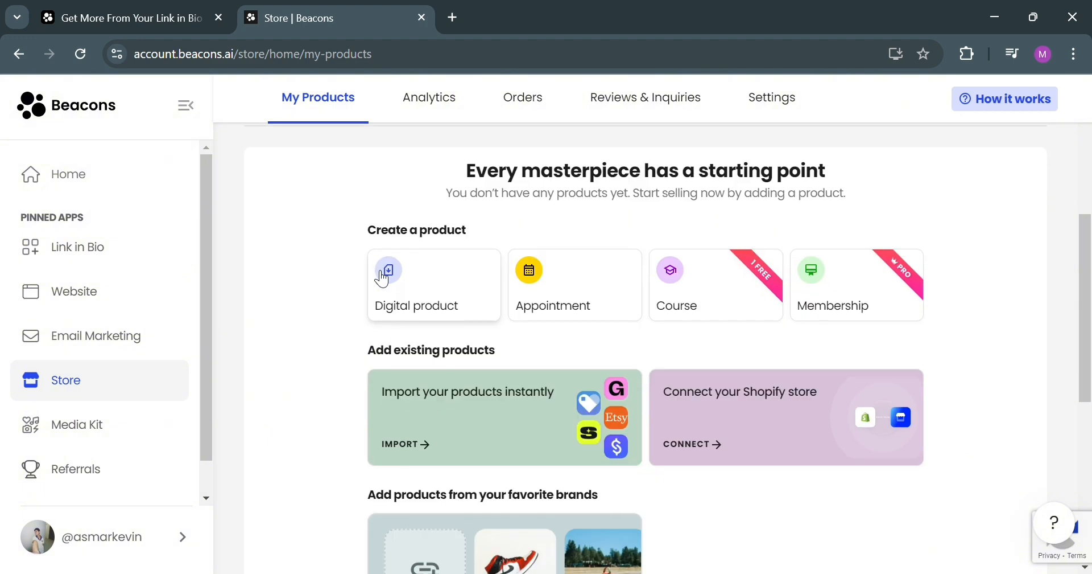
scroll(429, 458, up, 3)
click(439, 462)
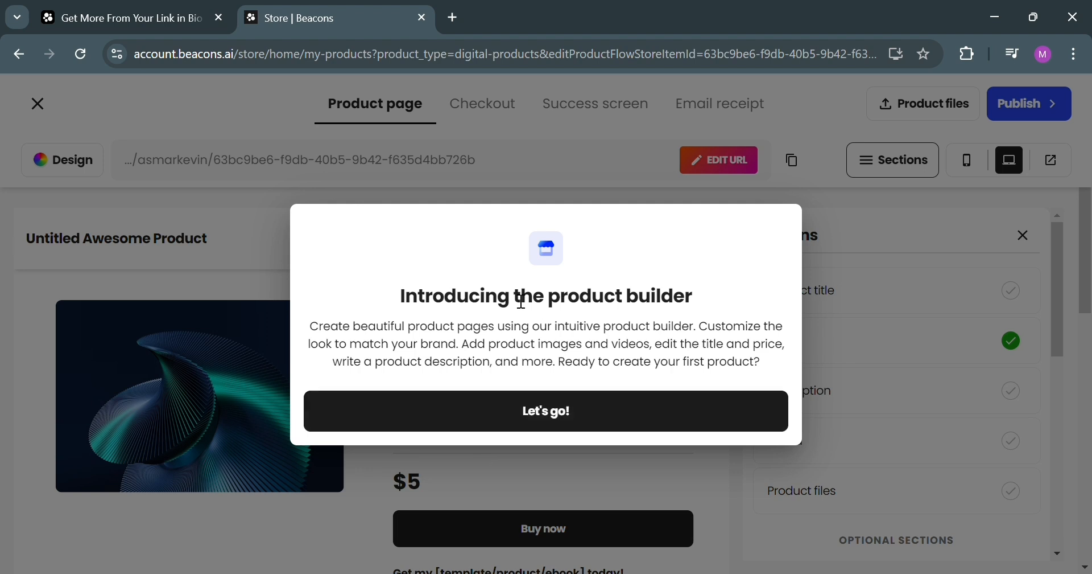
- Start the product builder's introductory tour and go through all five tips to the end, keeping the Sections list open
click(589, 417)
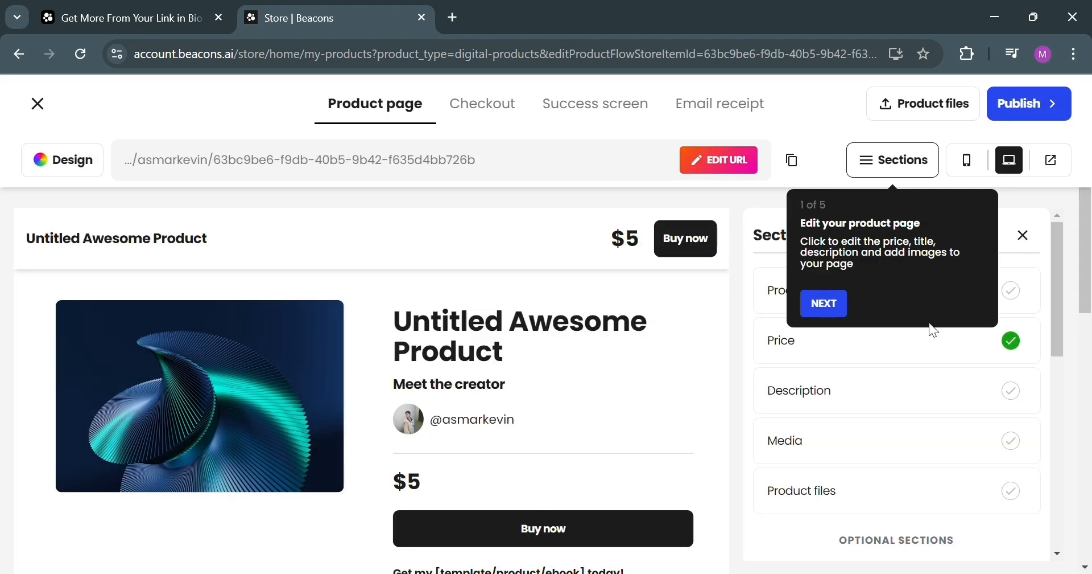
click(914, 167)
click(826, 305)
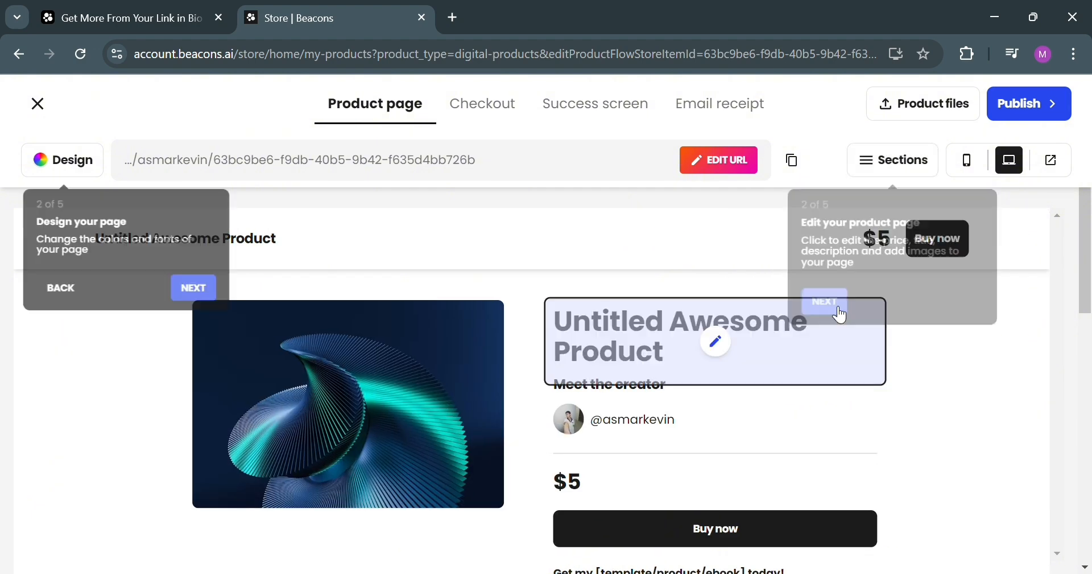
click(892, 166)
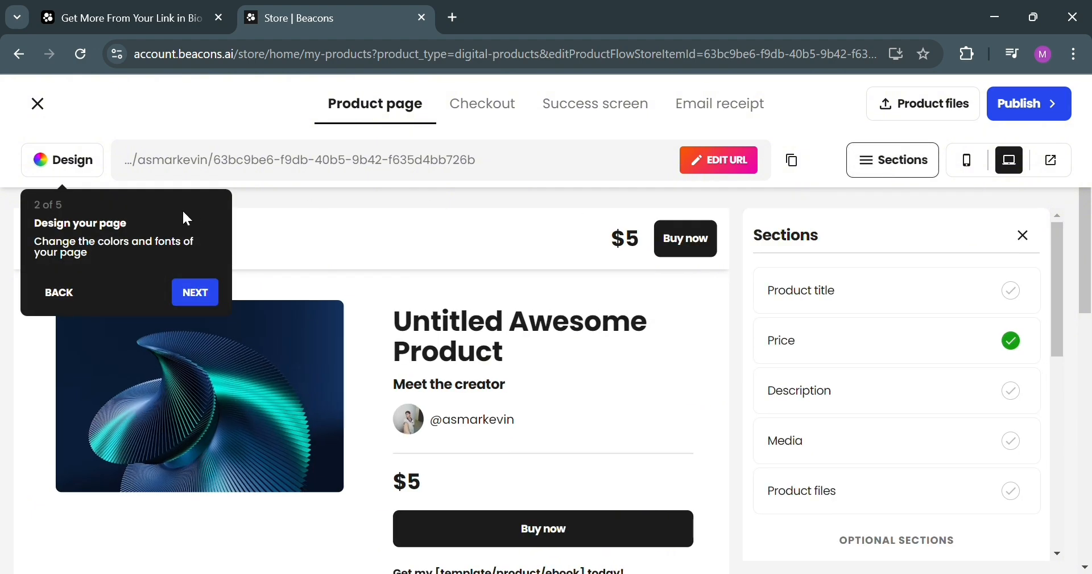
click(196, 293)
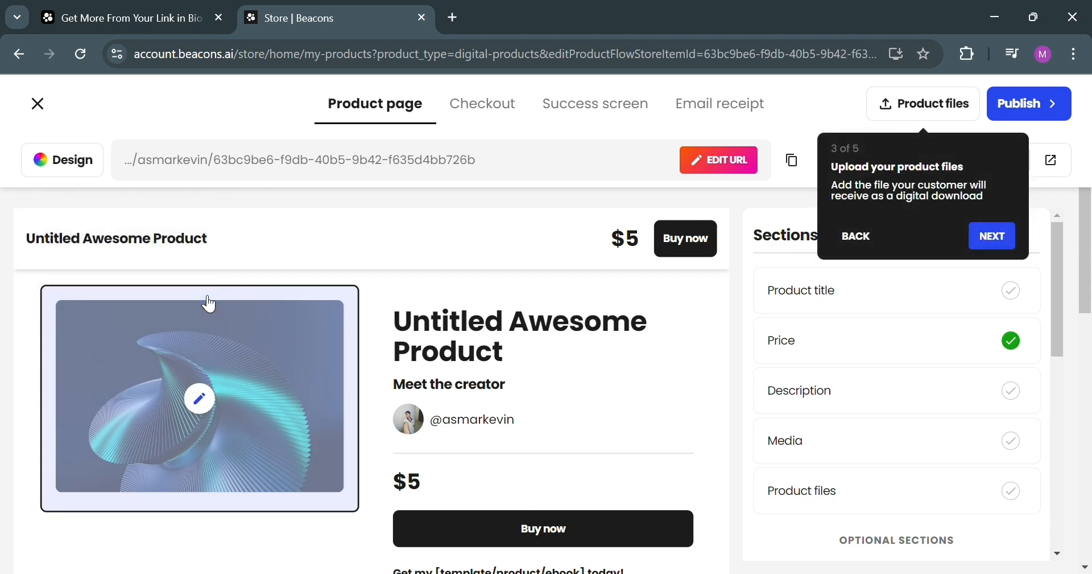
click(993, 236)
click(619, 233)
click(1033, 246)
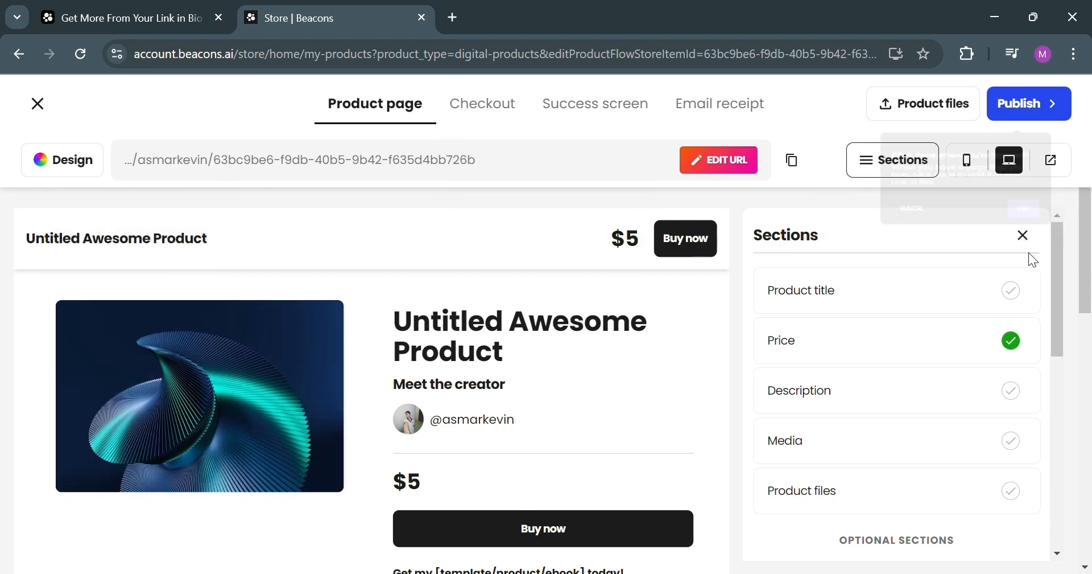
- Change the product title to "Canva Logo Template"
scroll(375, 325, down, 4)
scroll(256, 351, up, 4)
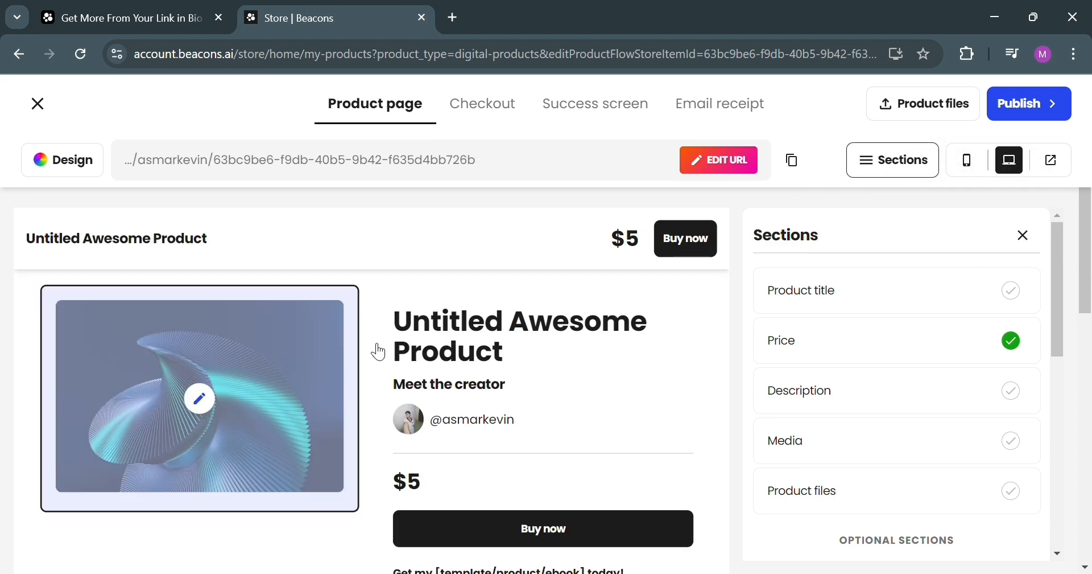
click(470, 349)
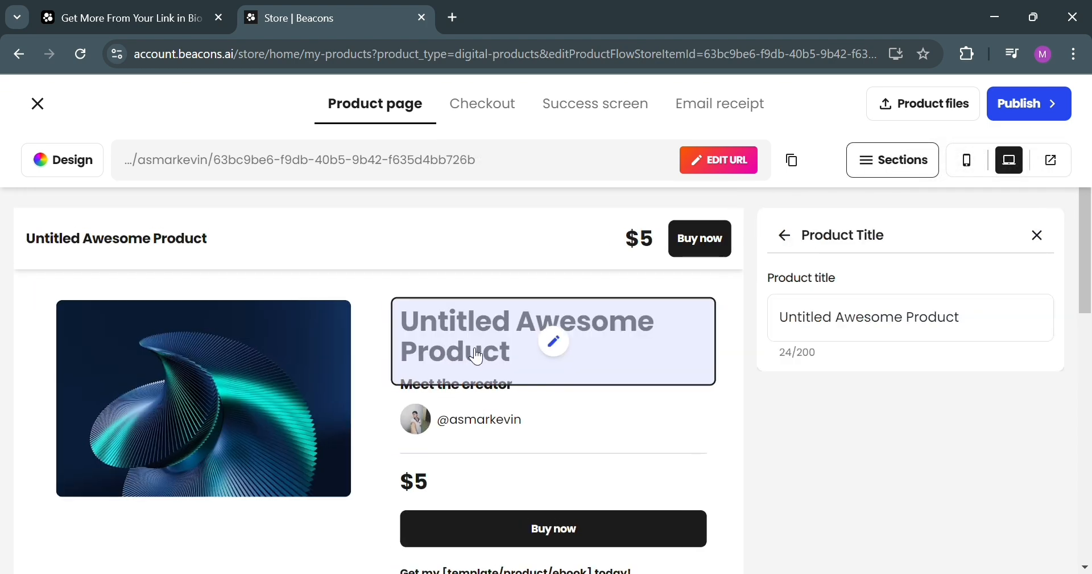
triple_click(856, 326)
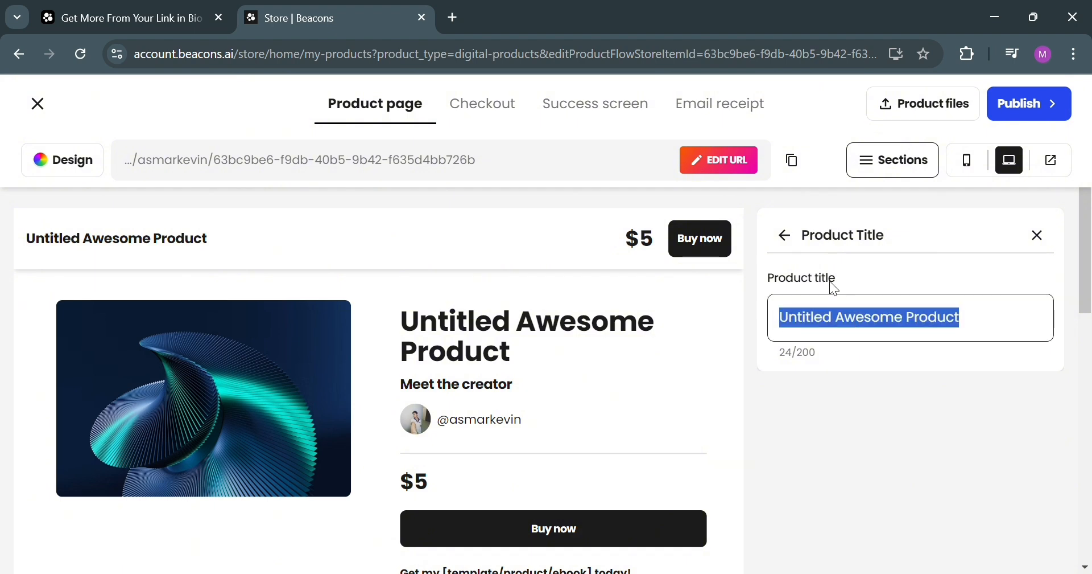
text(Logo)
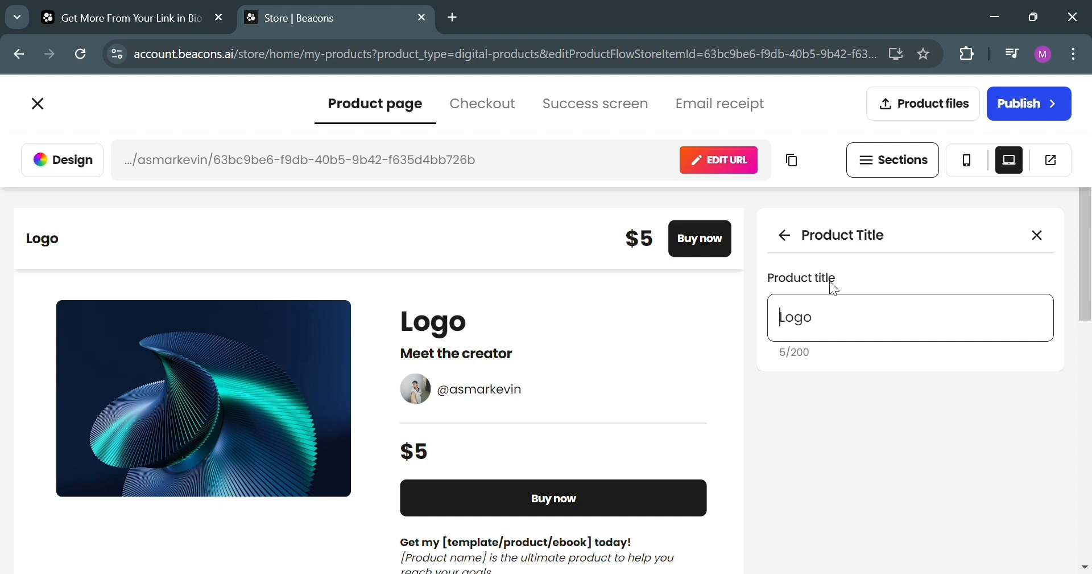
text(Canva)
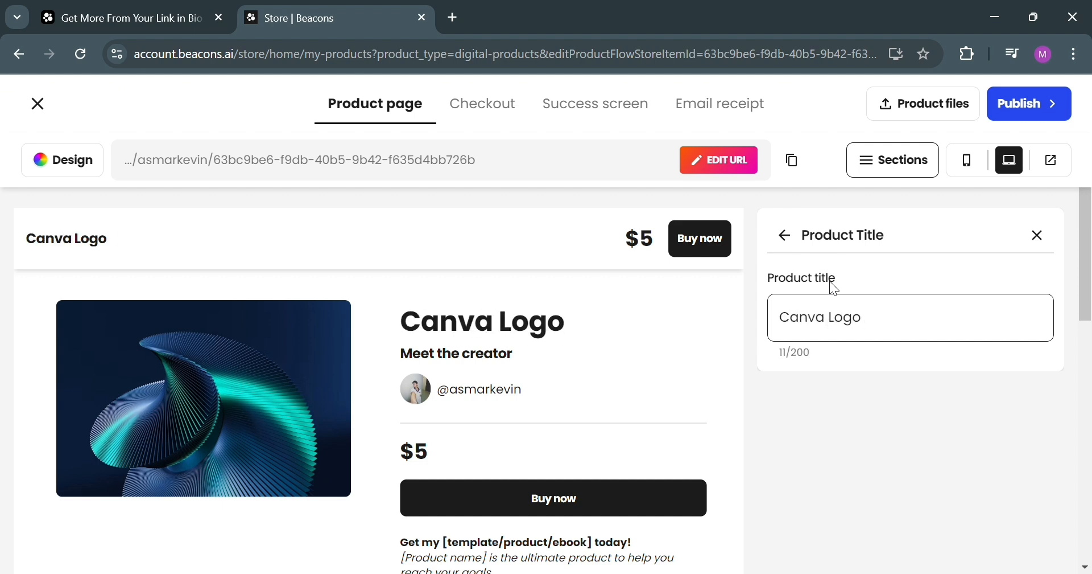
key(End)
text(Template)
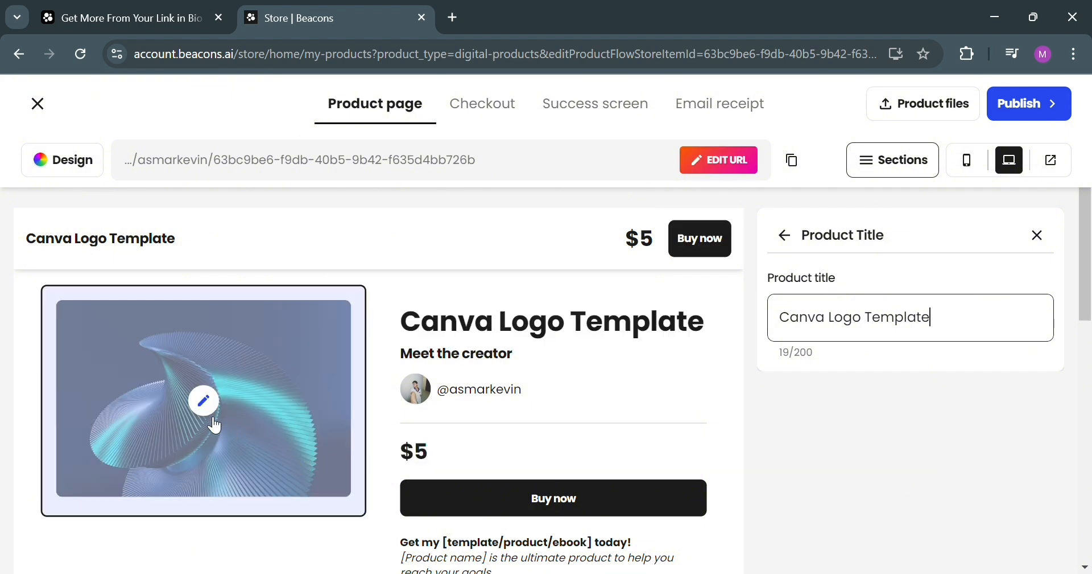
- Upload the "Thank you for shopping M's Store" logo image to the product's media
click(215, 422)
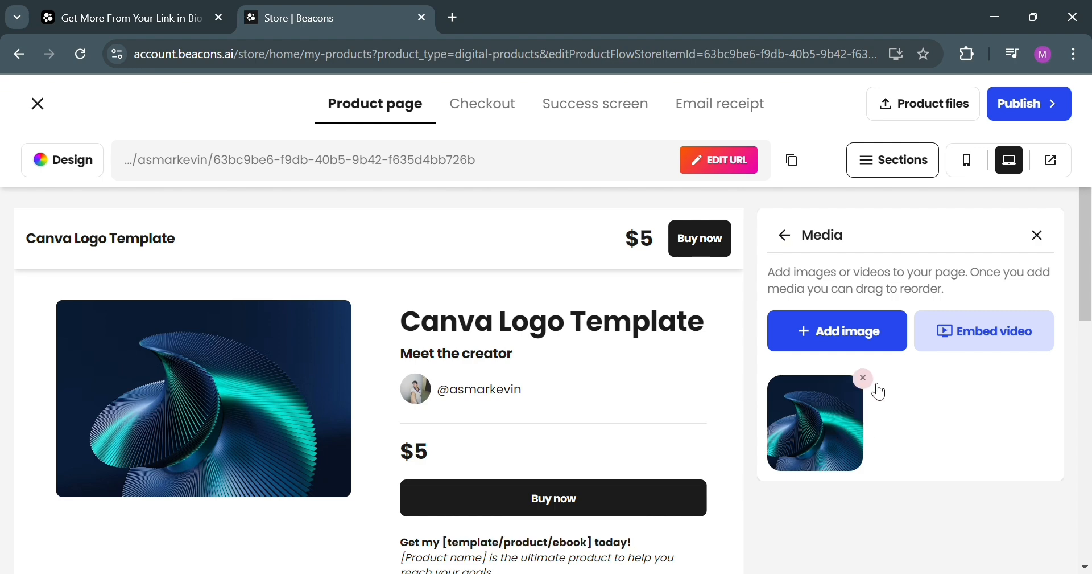
click(888, 326)
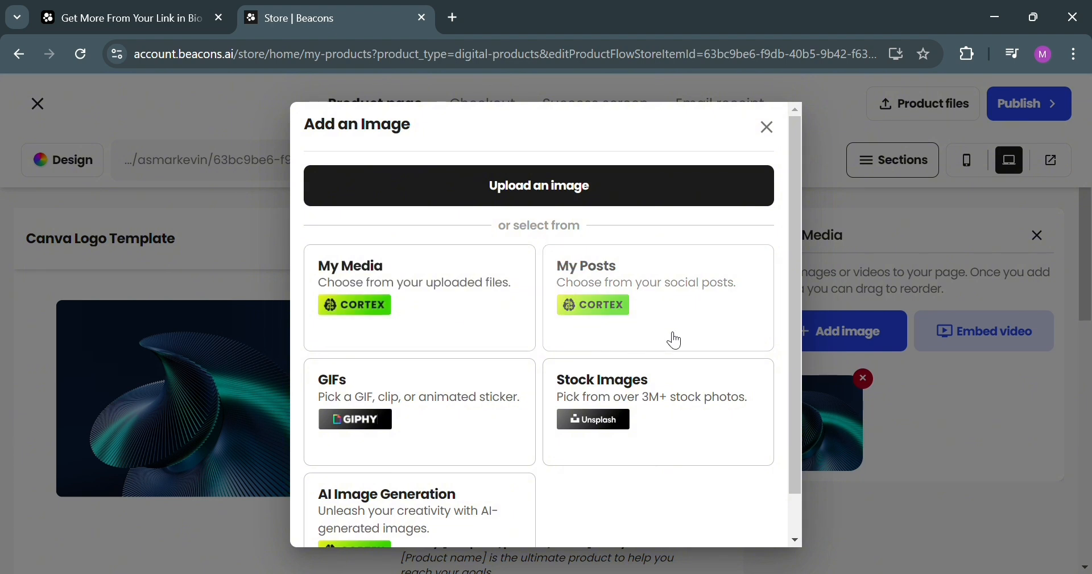
scroll(378, 501, down, 1)
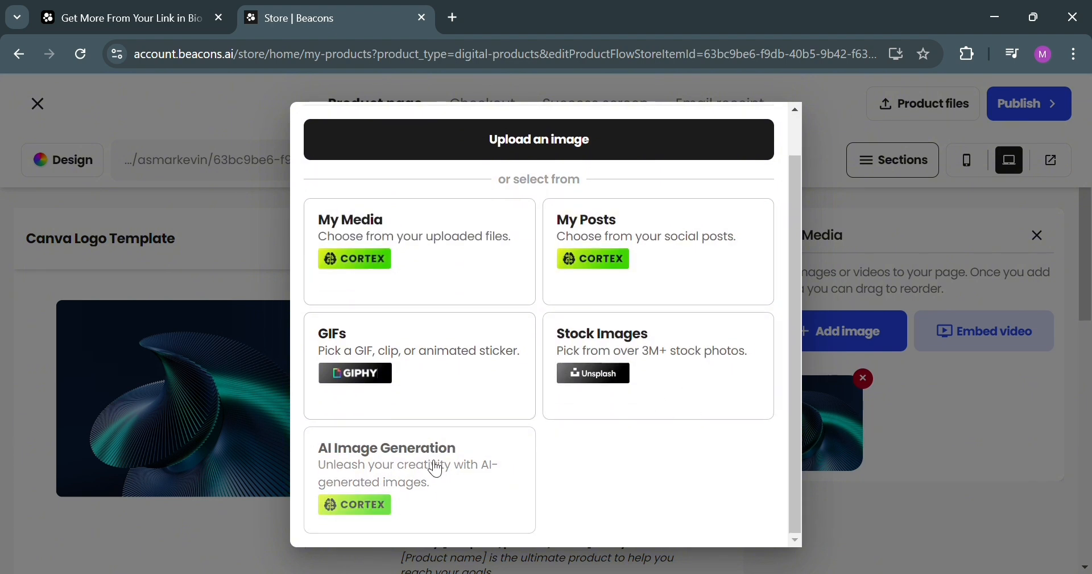
scroll(605, 422, up, 1)
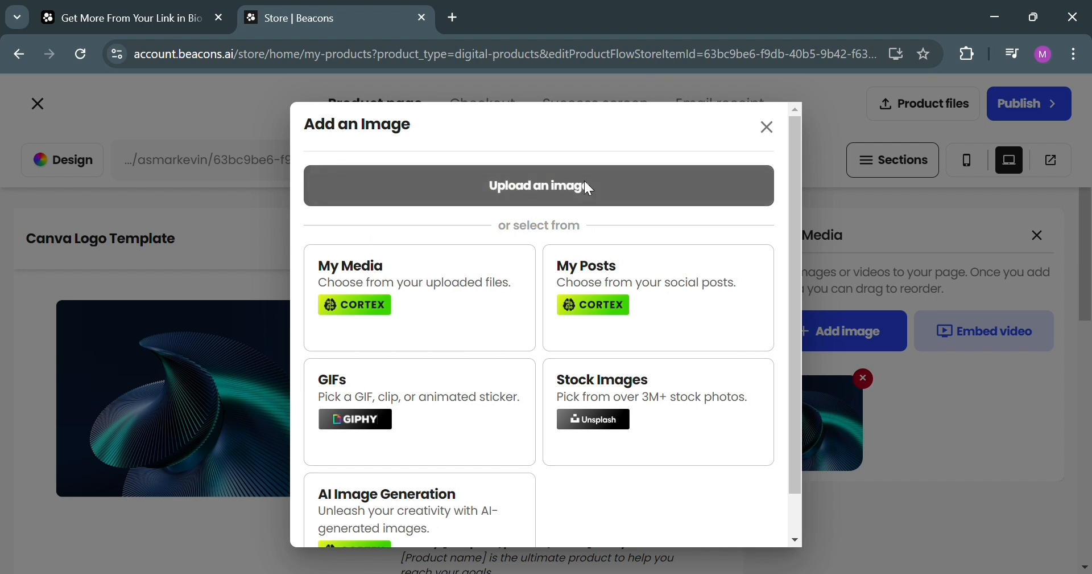
click(589, 190)
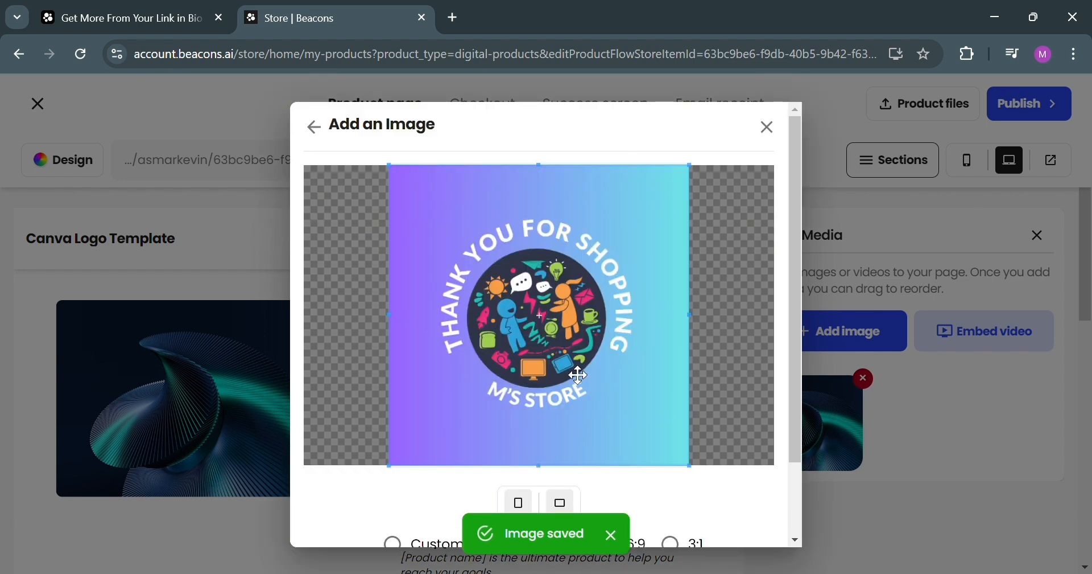
- Try the 3:2, 16:9 and custom crop ratios, and accept the logo image with a 1:1 crop
scroll(740, 402, down, 2)
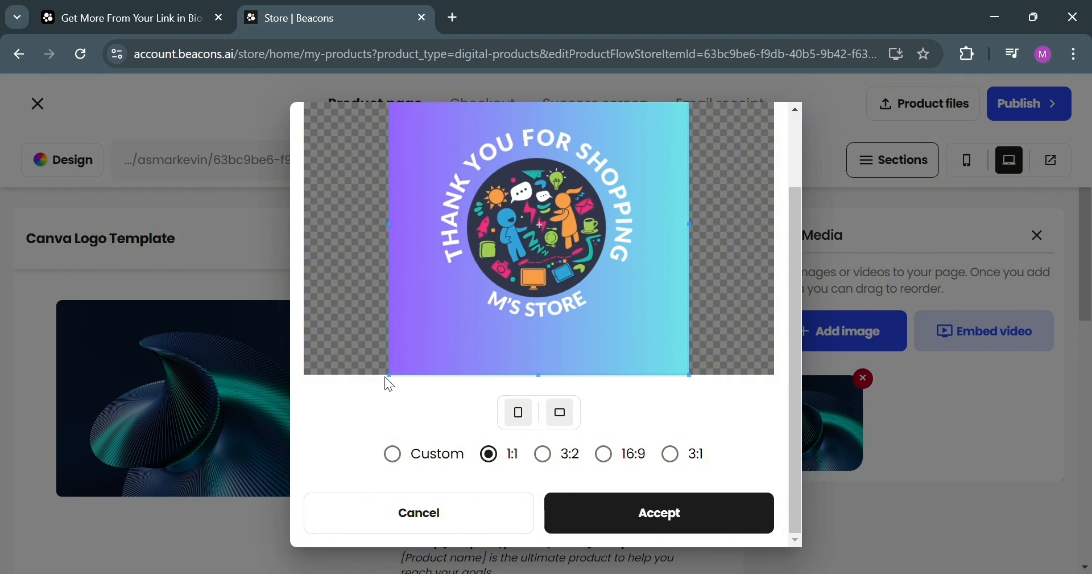
click(571, 455)
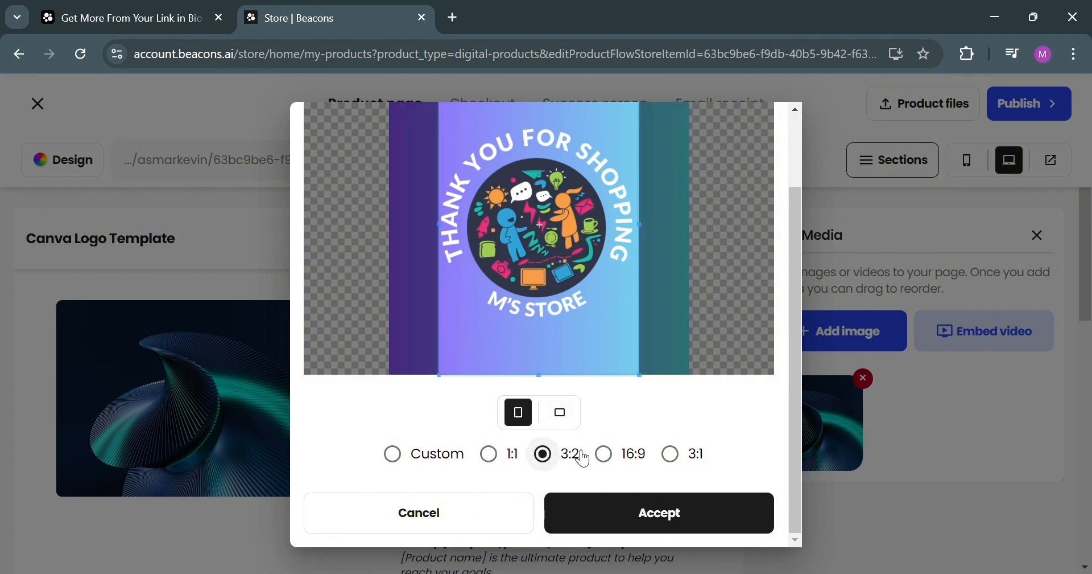
click(606, 455)
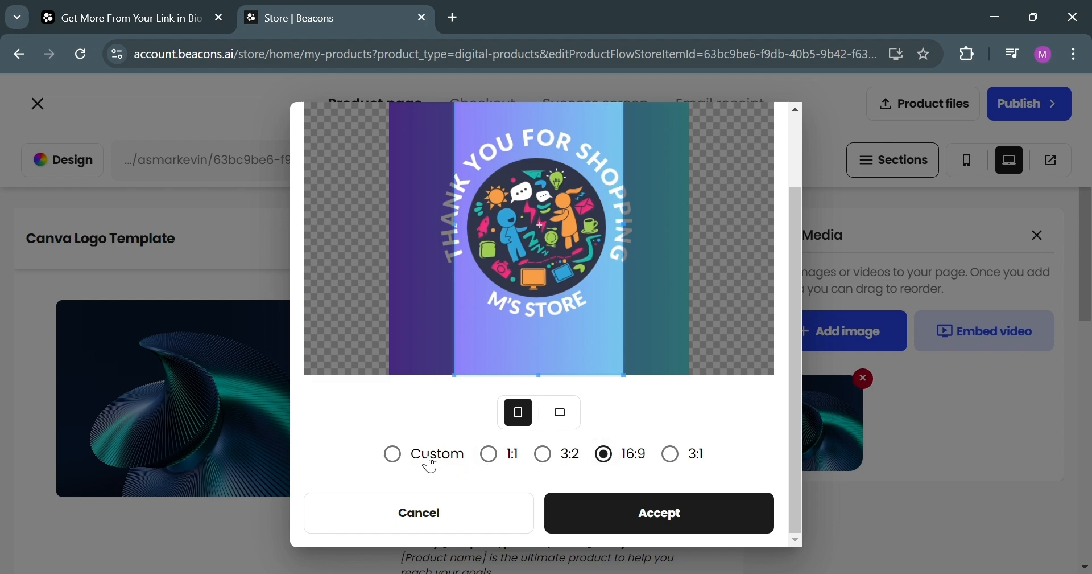
click(393, 454)
click(499, 458)
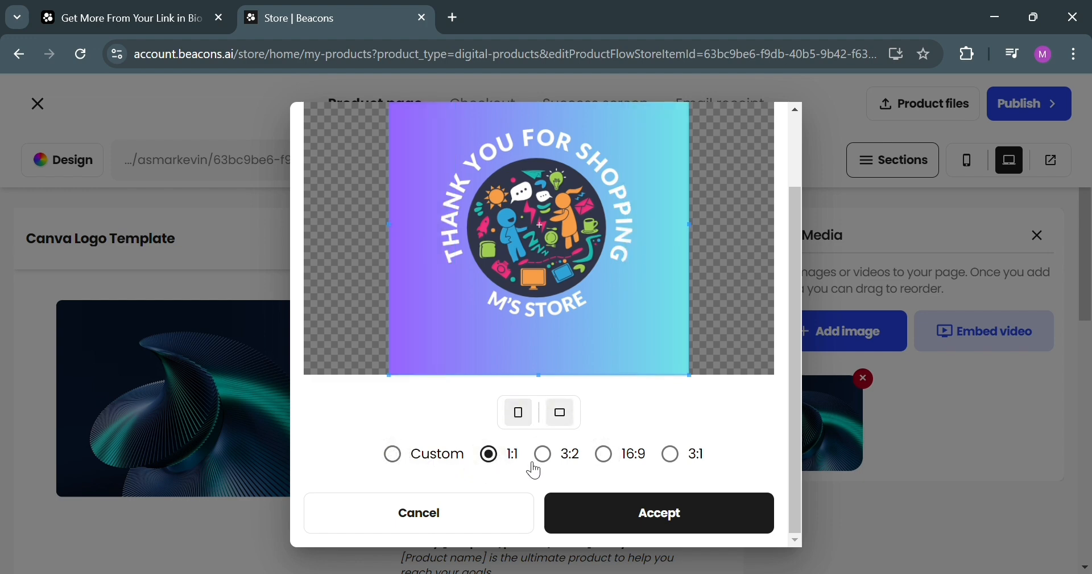
click(670, 515)
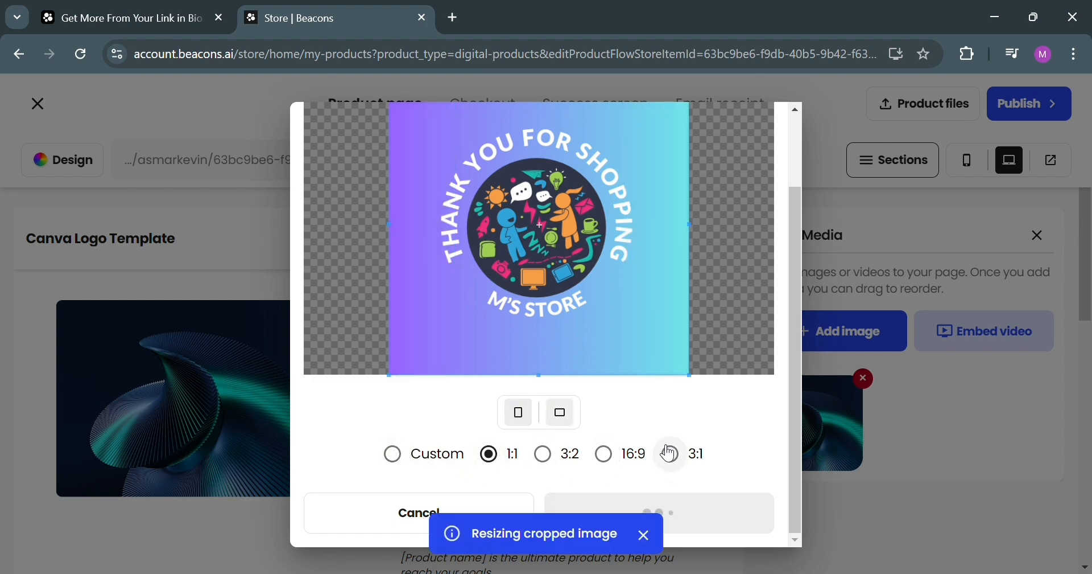
- Remove the default dark abstract image from the product's media and close the media settings
scroll(581, 378, down, 5)
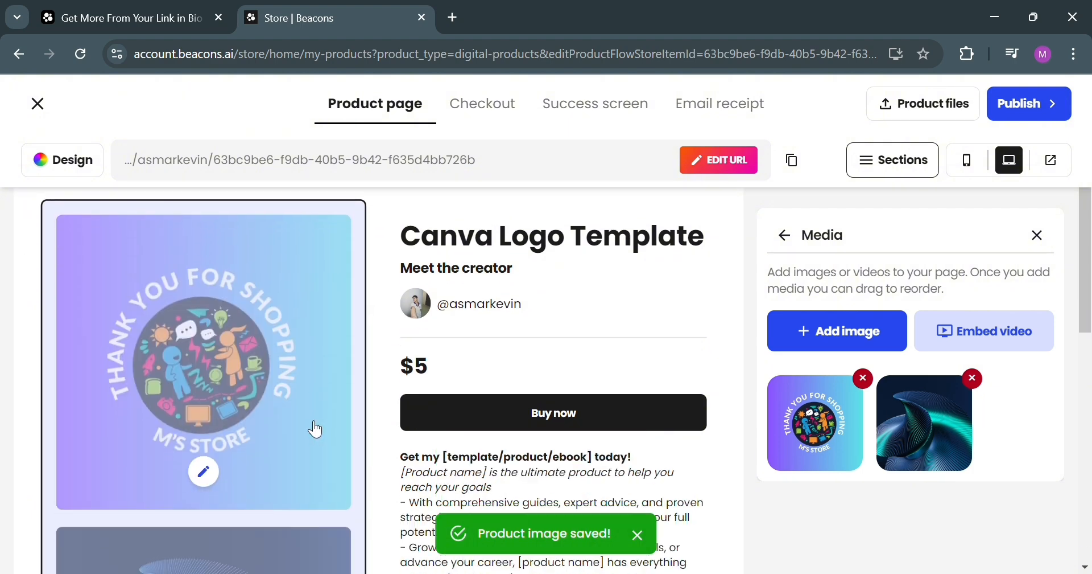
scroll(565, 396, up, 3)
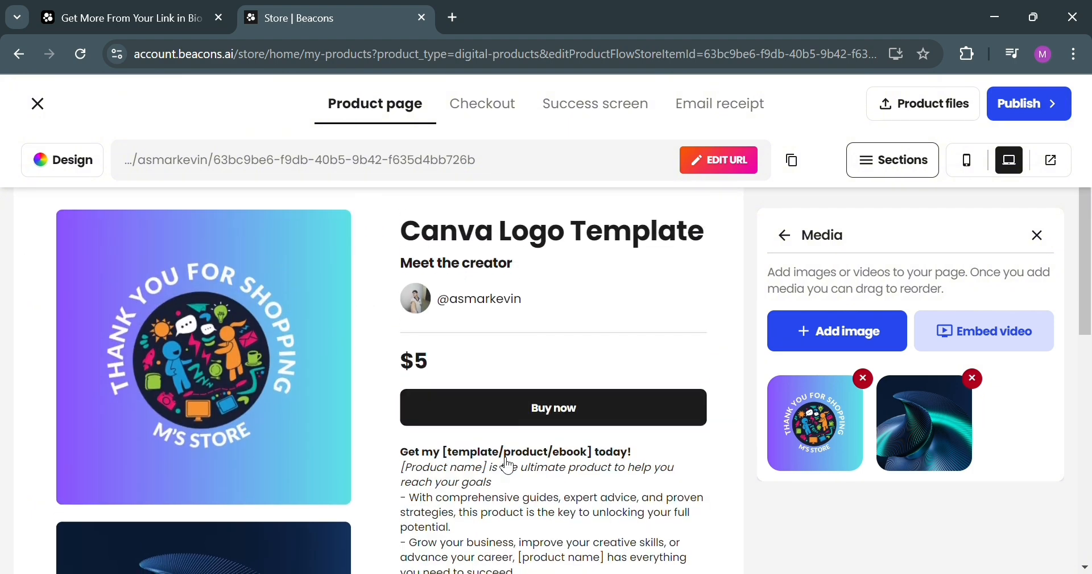
scroll(565, 397, down, 3)
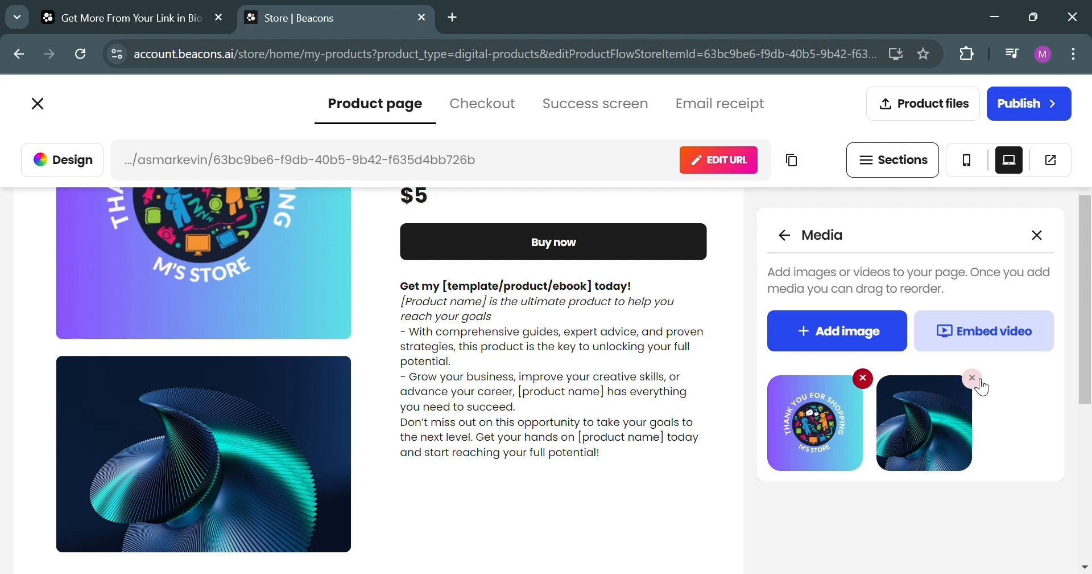
click(973, 378)
click(605, 376)
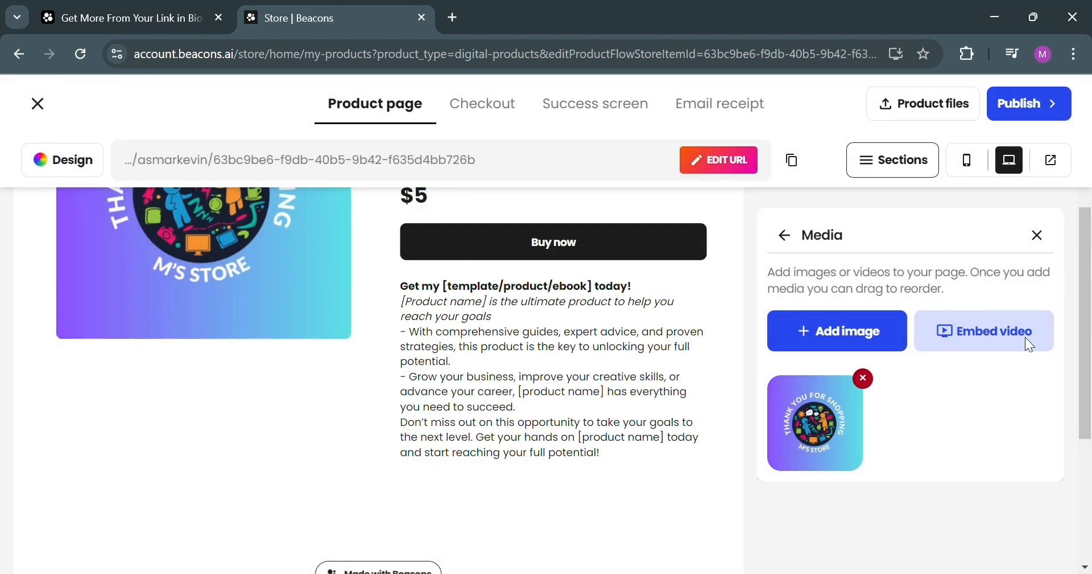
click(1039, 236)
- Change the bold heading of the product description to "Get my limited edition Logo today!"
scroll(685, 399, up, 3)
scroll(684, 398, down, 3)
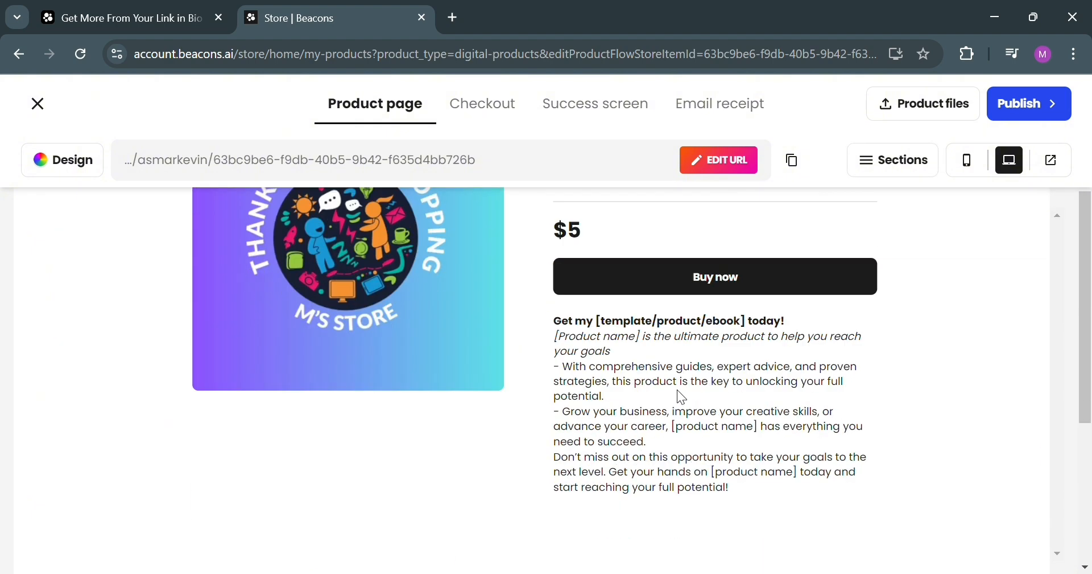
click(717, 375)
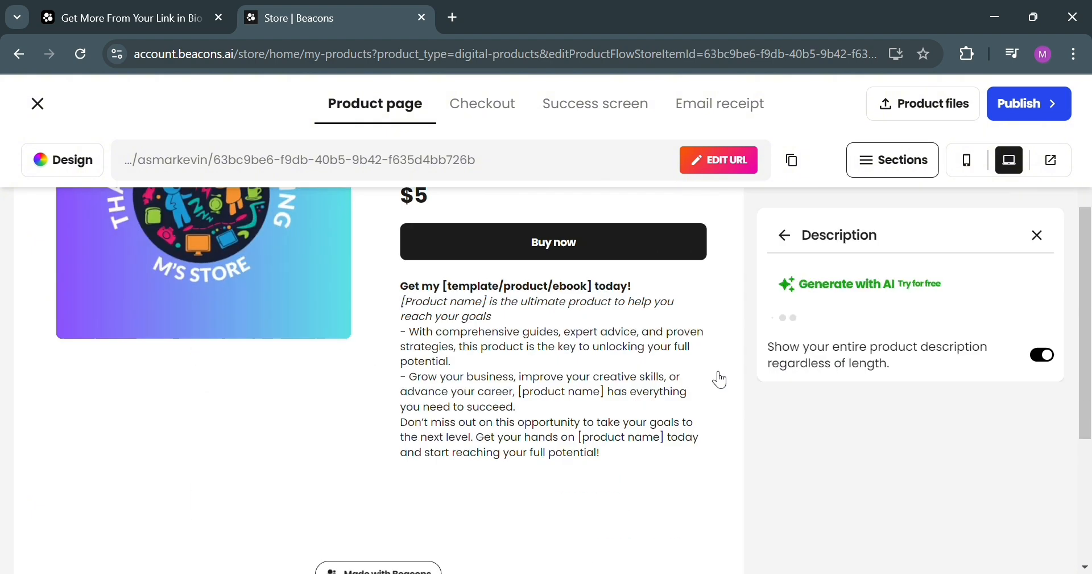
scroll(875, 424, down, 2)
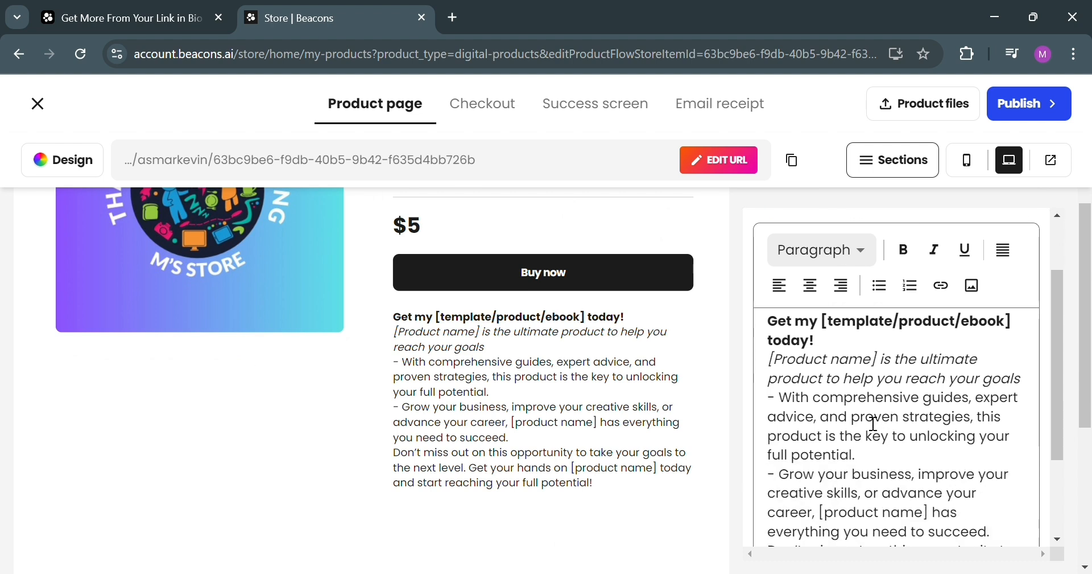
drag(897, 321, 1016, 326)
key(BackSpace)
key(BackSpace)
key(BackSpace)
key(BackSpace)
key(BackSpace)
key(BackSpace)
key(BackSpace)
key(BackSpace)
key(BackSpace)
key(BackSpace)
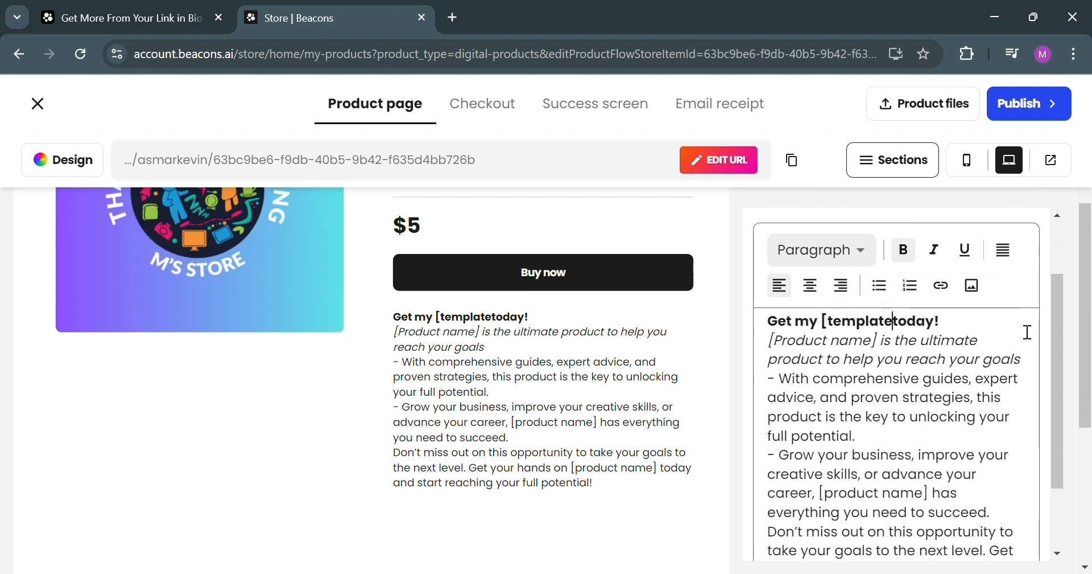
text(limited edition Logoi)
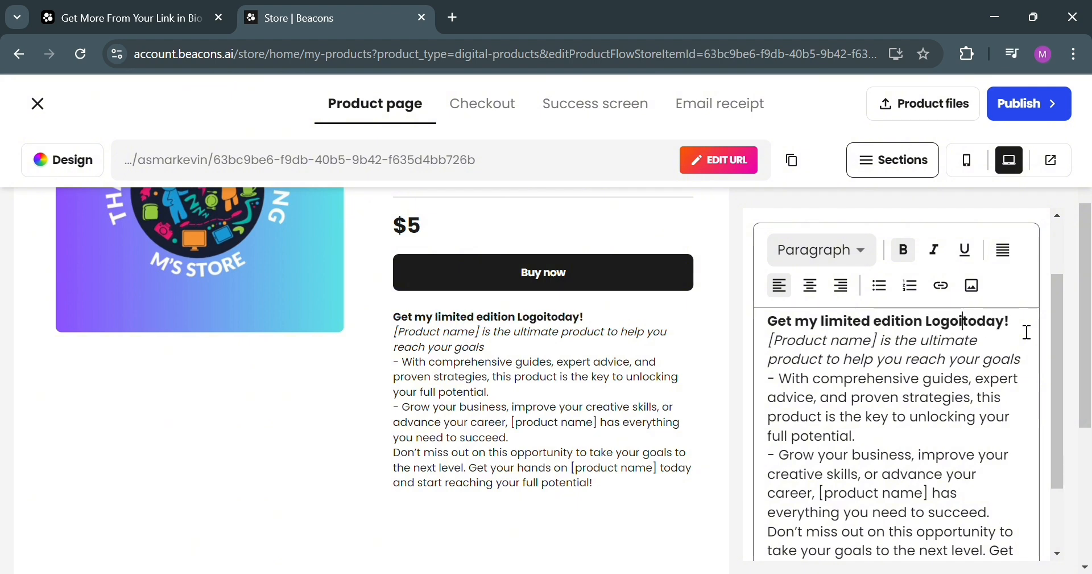
key(BackSpace)
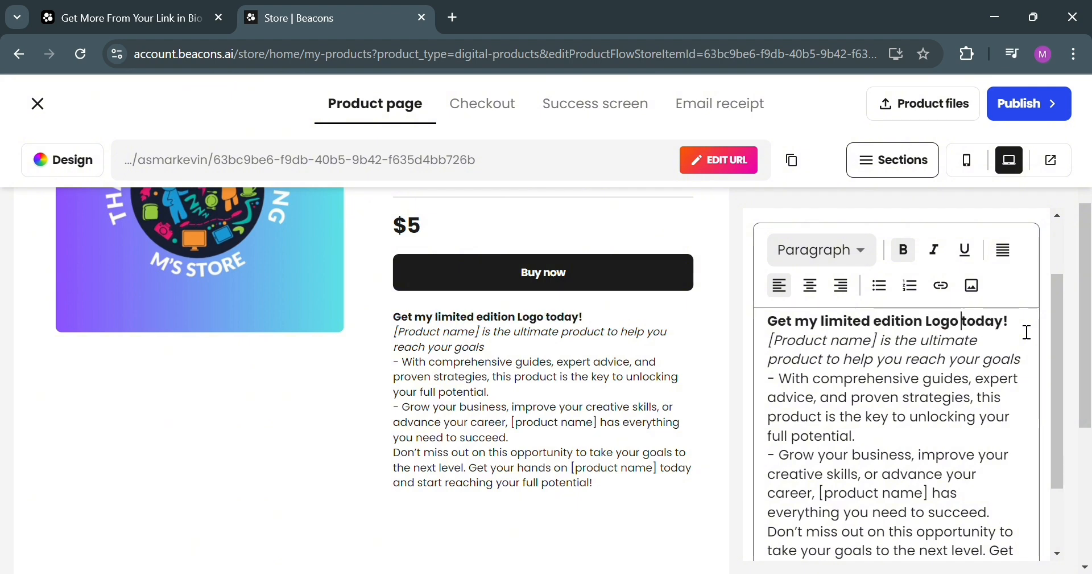
click(851, 368)
drag(770, 343, 938, 450)
scroll(936, 447, down, 2)
scroll(933, 444, up, 3)
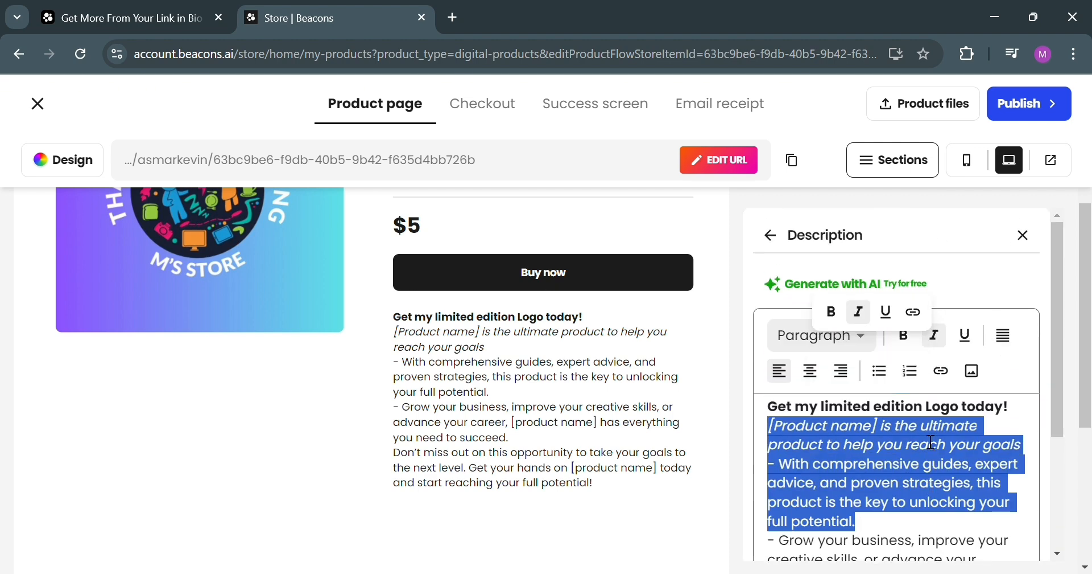
click(993, 475)
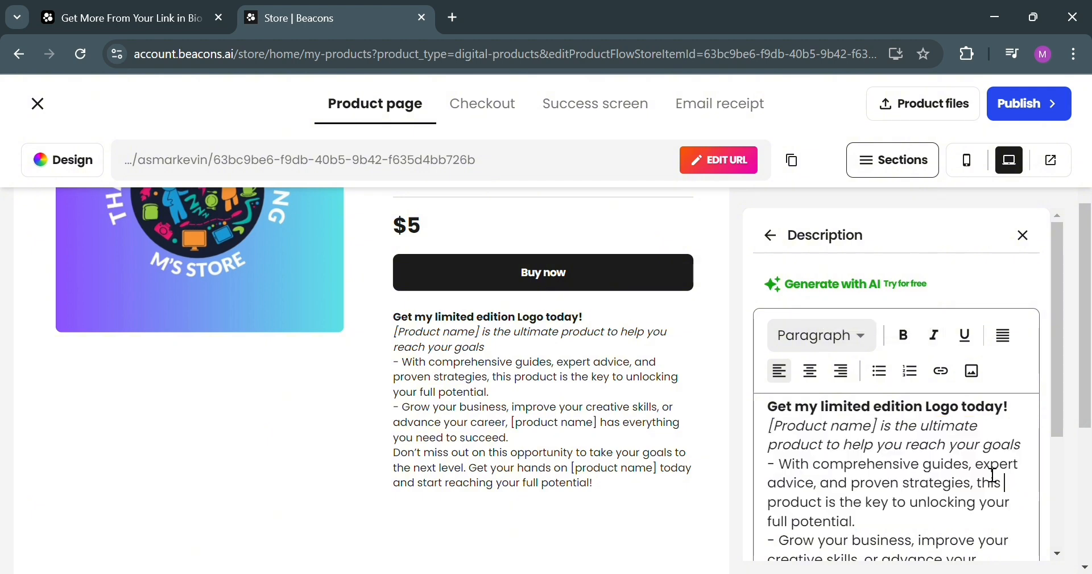
- Open the AI product description generator, look at its keyword and tone-of-voice options, and close it without generating text
click(874, 292)
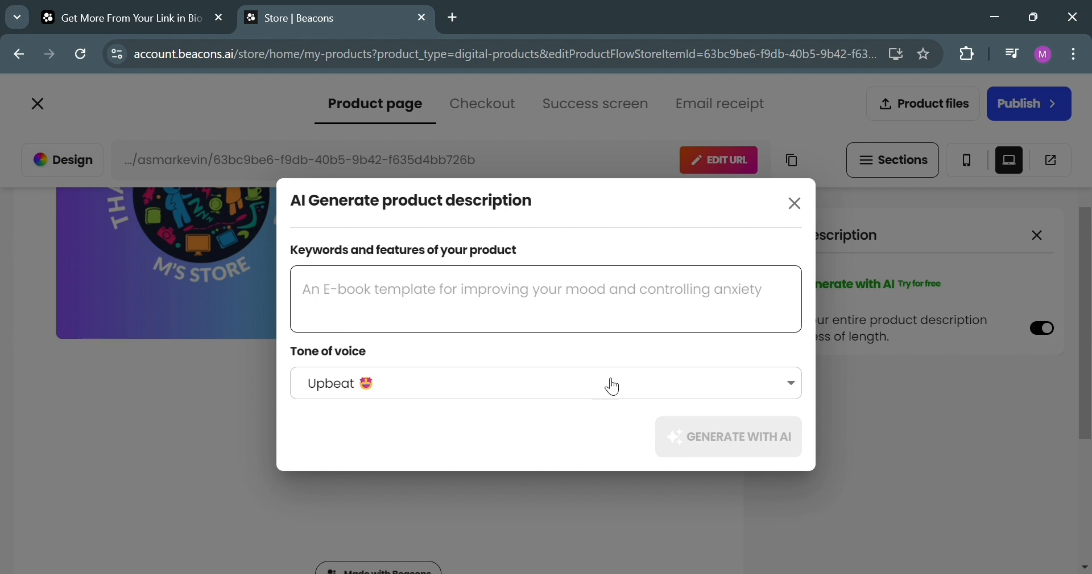
click(725, 378)
click(796, 204)
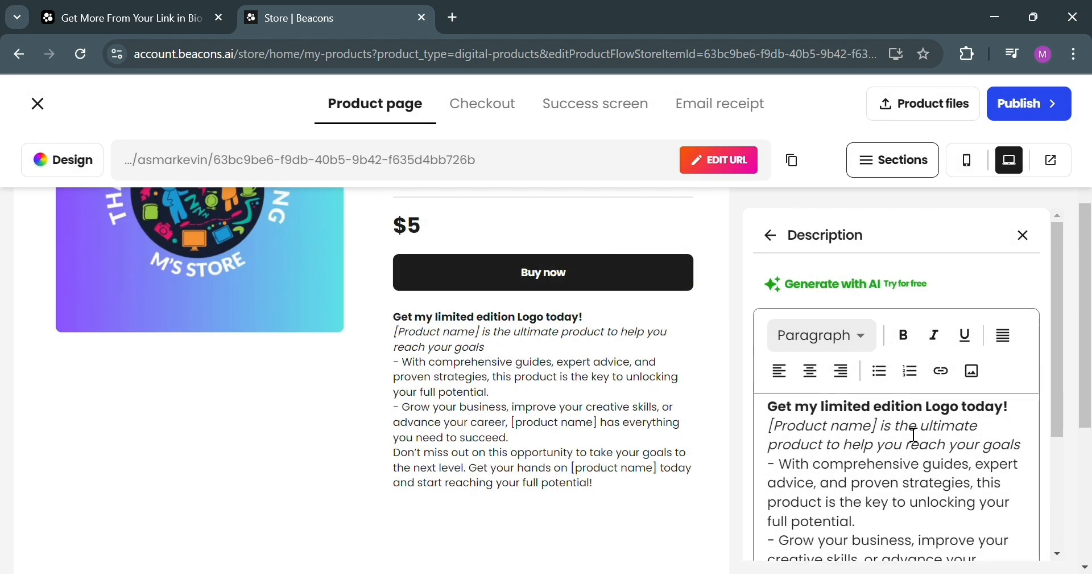
- Leave the description editor and return to the list of product sections
scroll(907, 454, down, 3)
scroll(788, 244, up, 3)
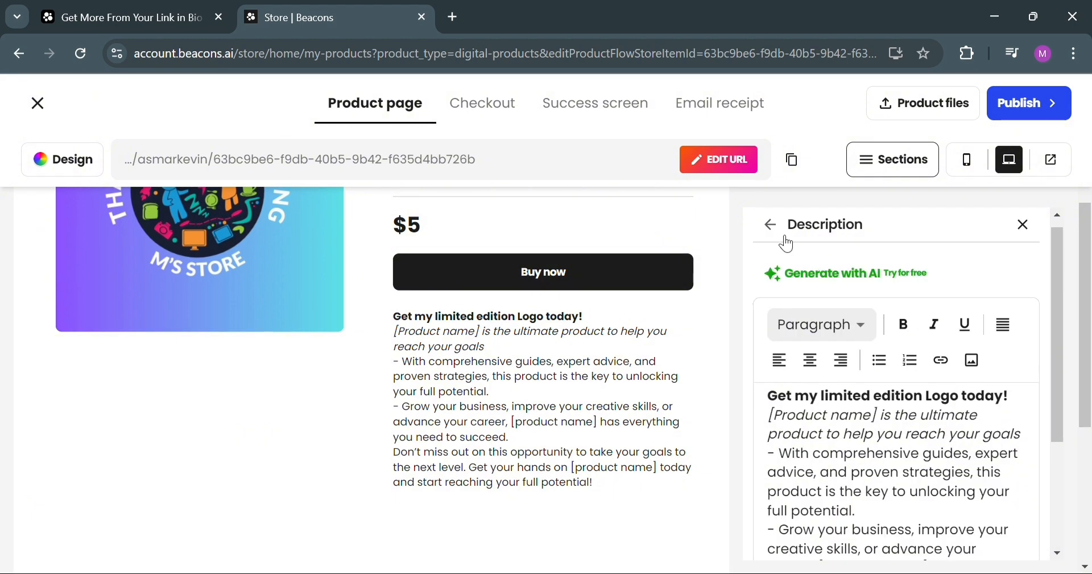
click(777, 229)
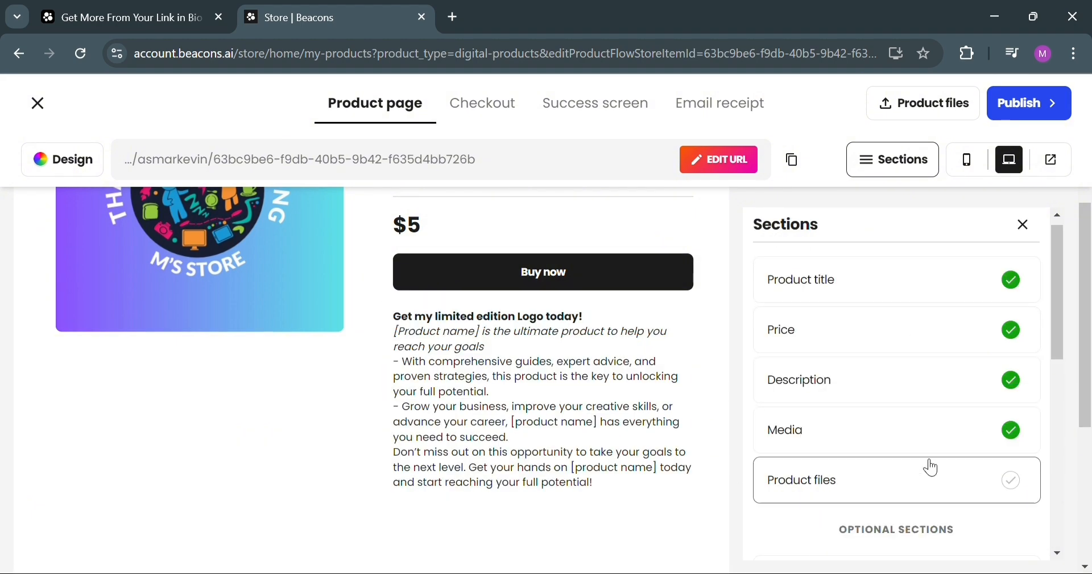
- Browse the design layouts, apply the Landscape layout to the product page and review the page preview
scroll(490, 505, up, 5)
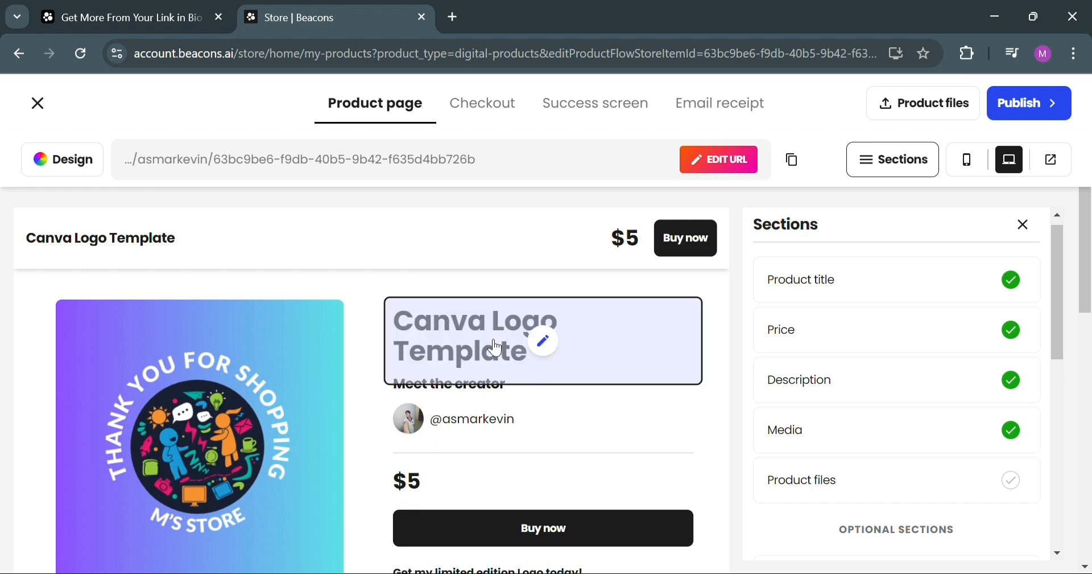
click(68, 160)
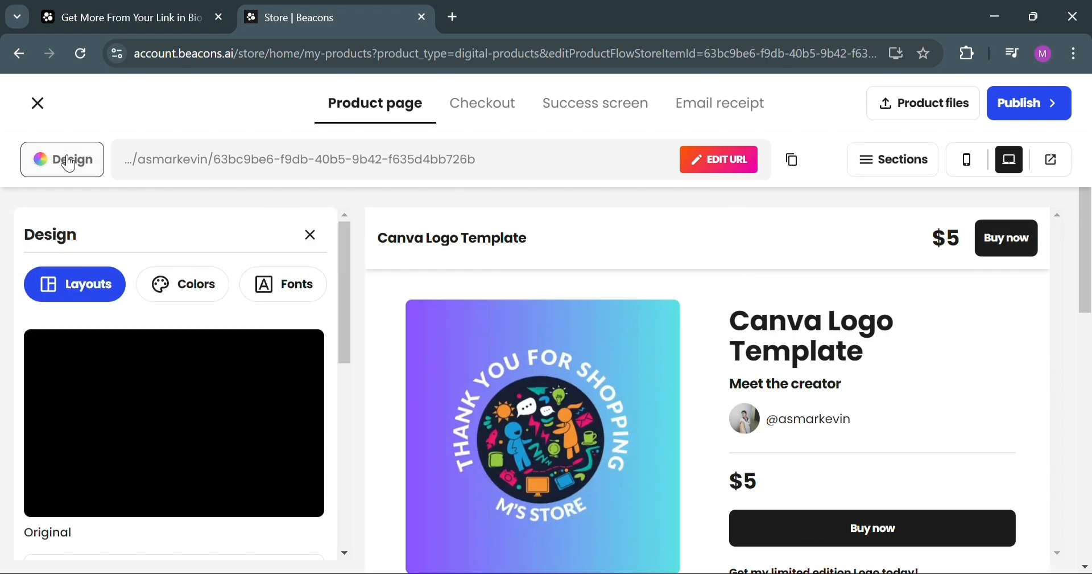
scroll(161, 394, down, 3)
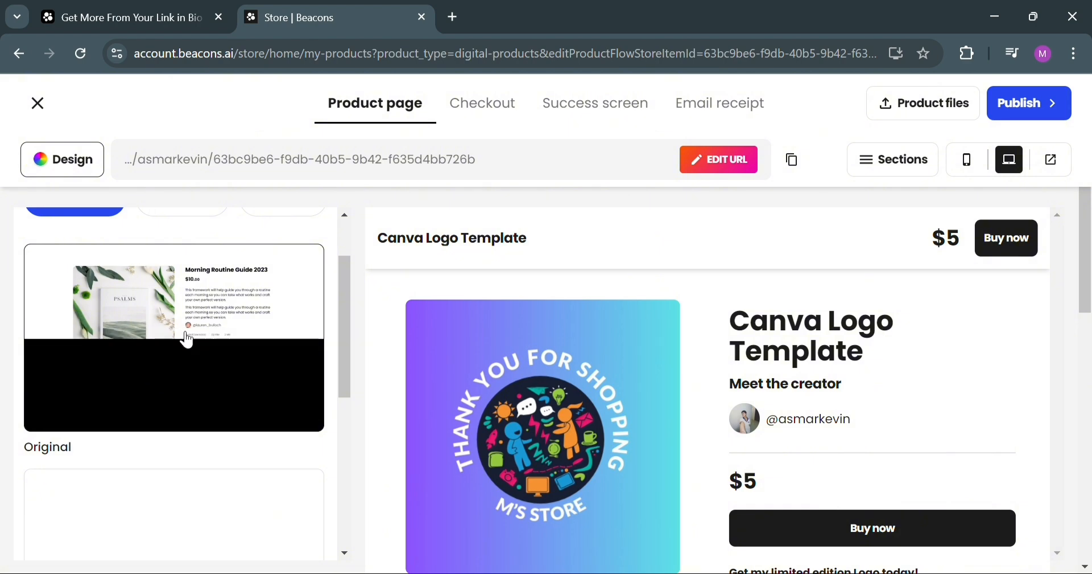
scroll(171, 413, down, 3)
scroll(171, 414, down, 4)
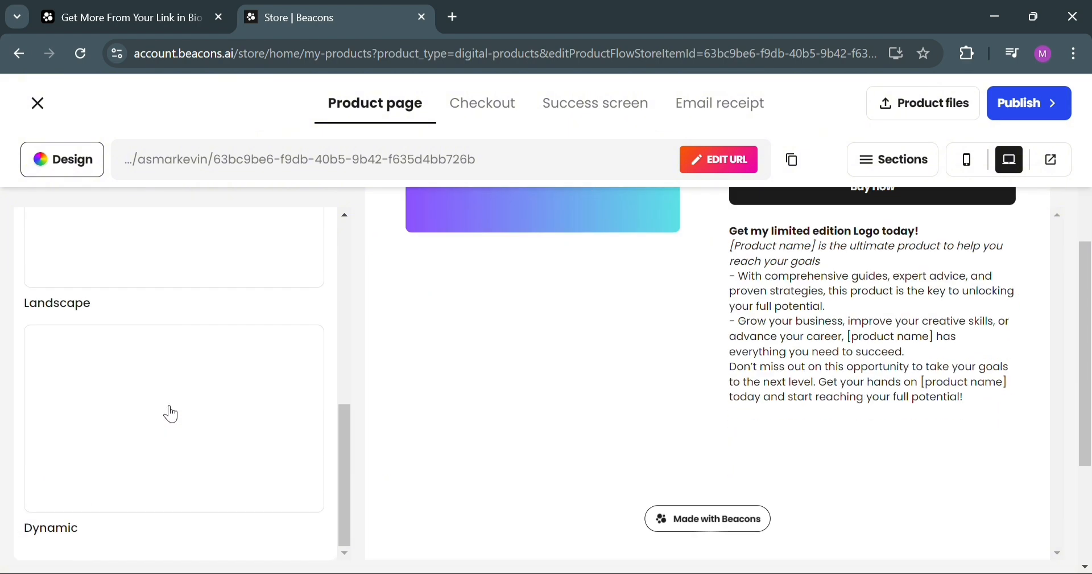
scroll(226, 358, up, 8)
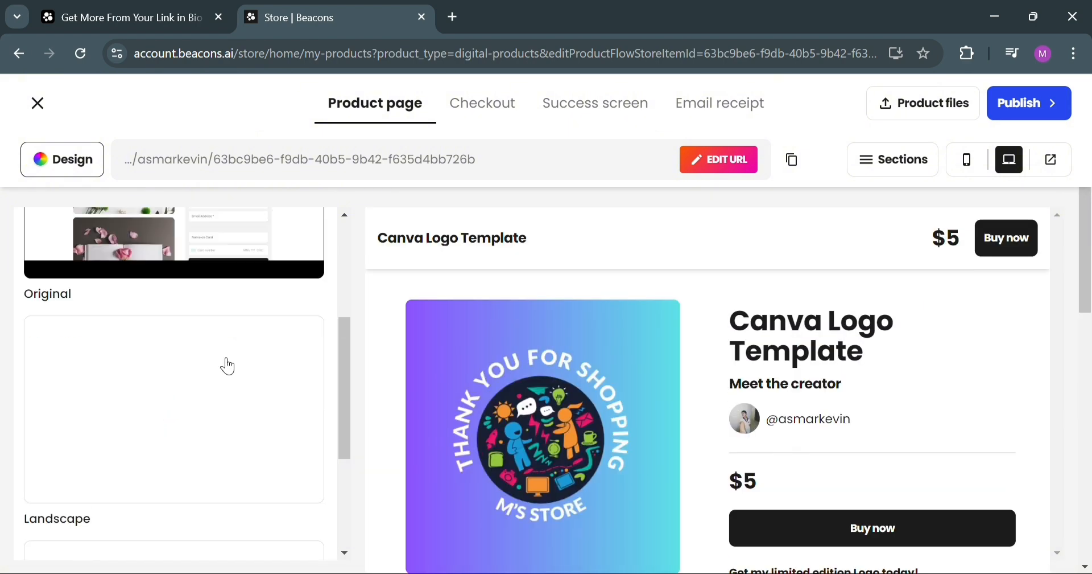
scroll(190, 391, down, 5)
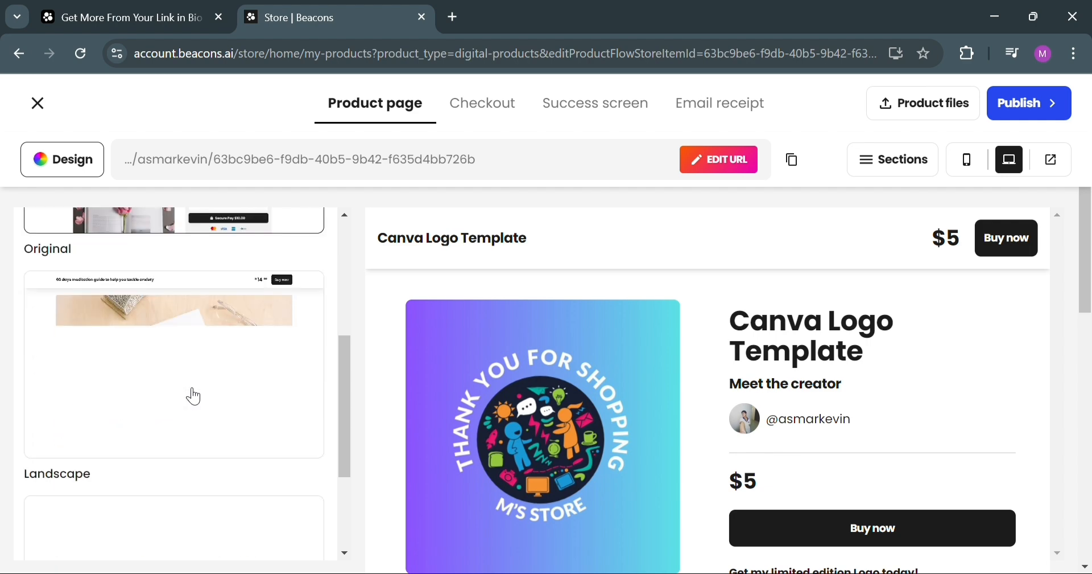
click(195, 395)
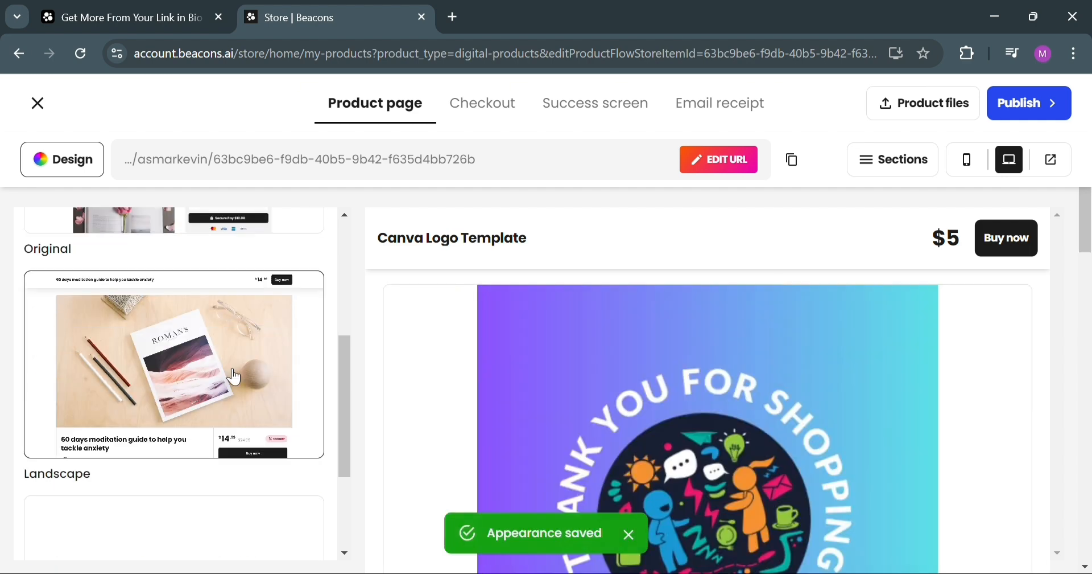
scroll(190, 391, down, 3)
scroll(683, 421, down, 4)
scroll(698, 426, down, 4)
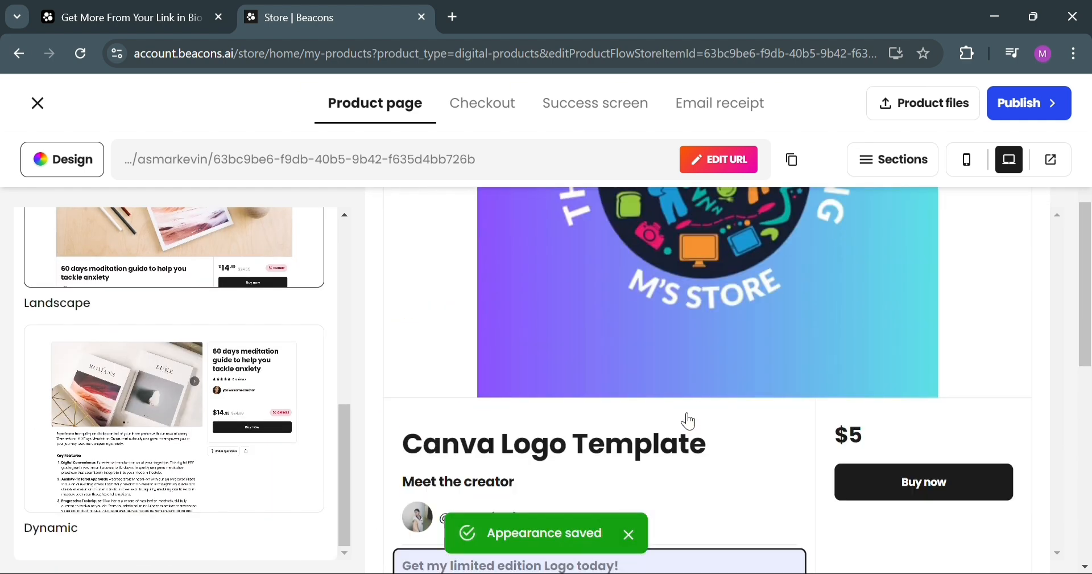
scroll(688, 421, down, 10)
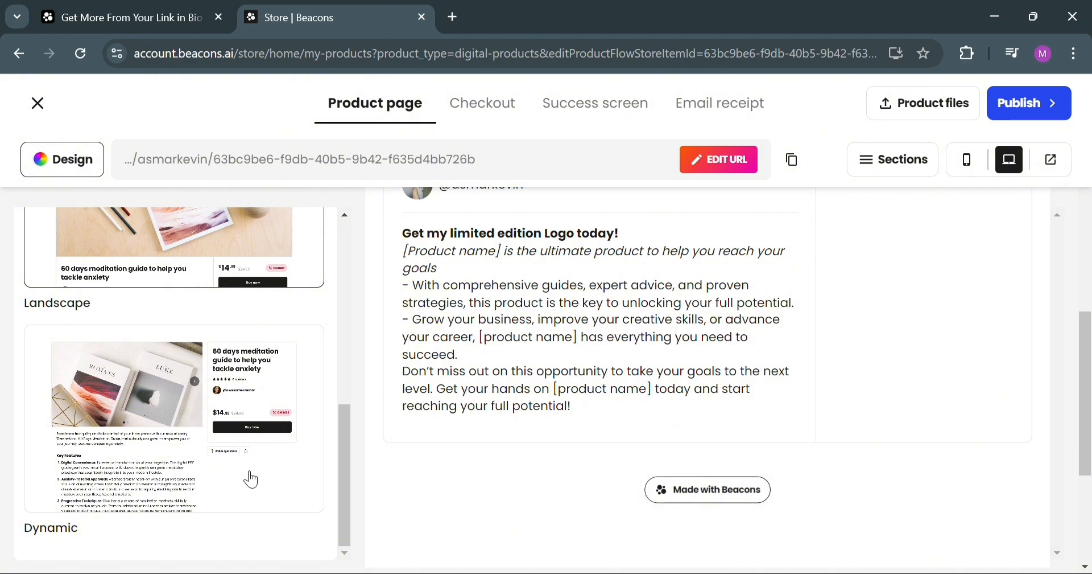
- Apply the Dynamic layout to the product page
click(251, 476)
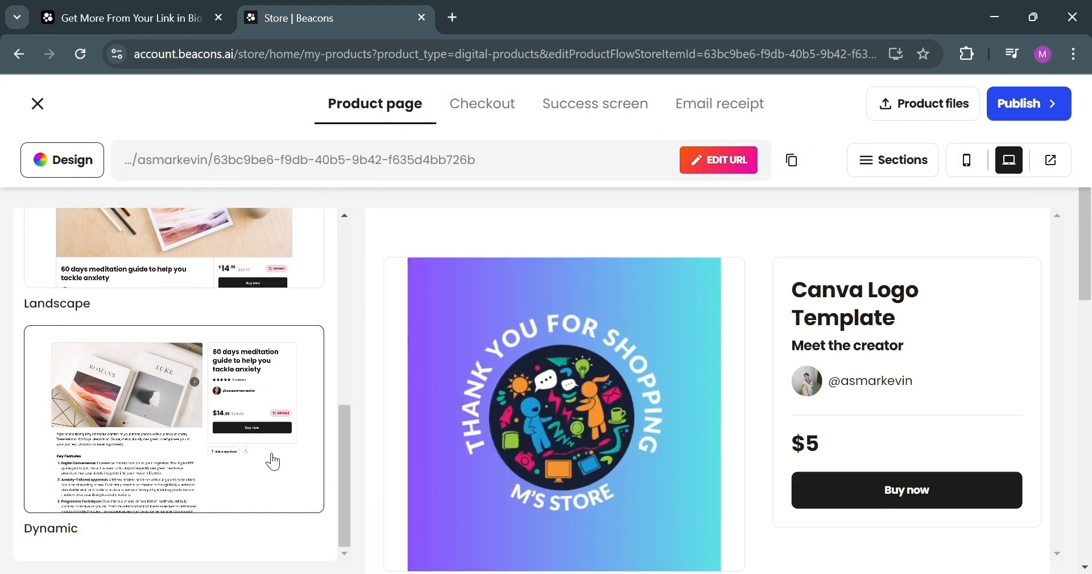
scroll(270, 458, up, 10)
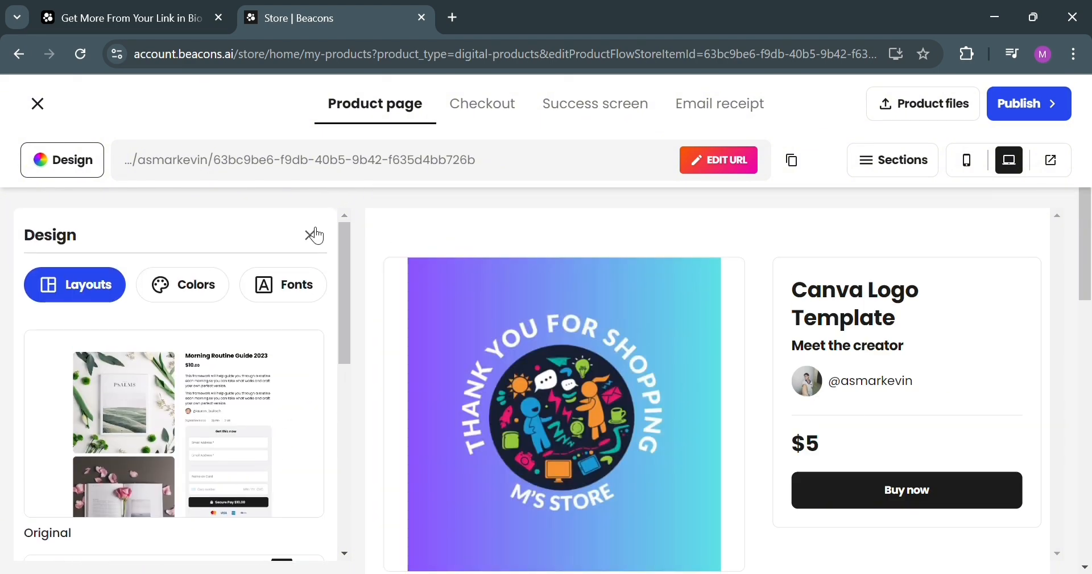
- Try several color palettes, including Sunny Pastel, and apply the dark green palette with white text and a muted teal button
click(183, 293)
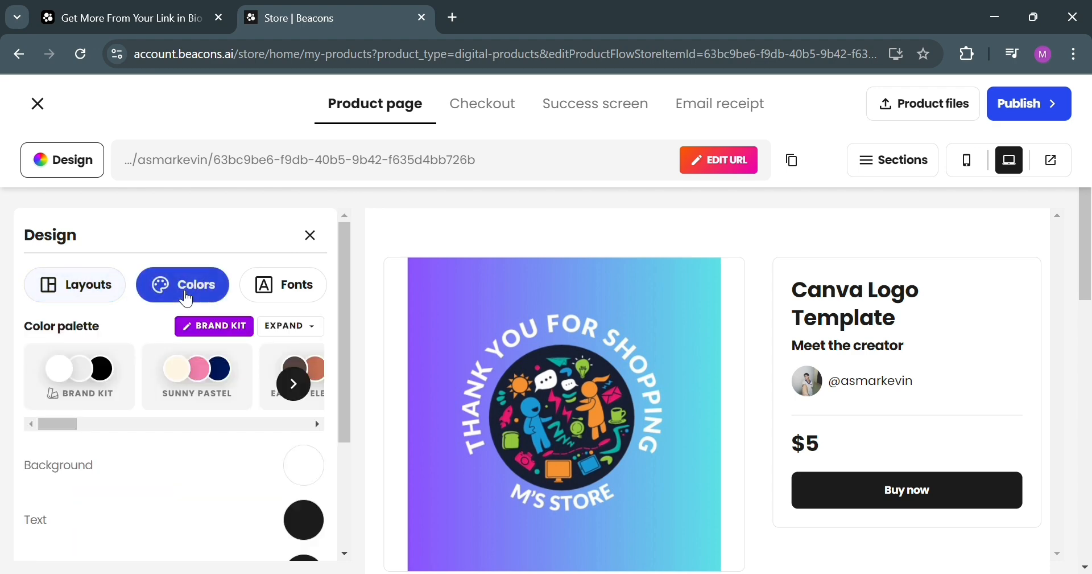
click(206, 384)
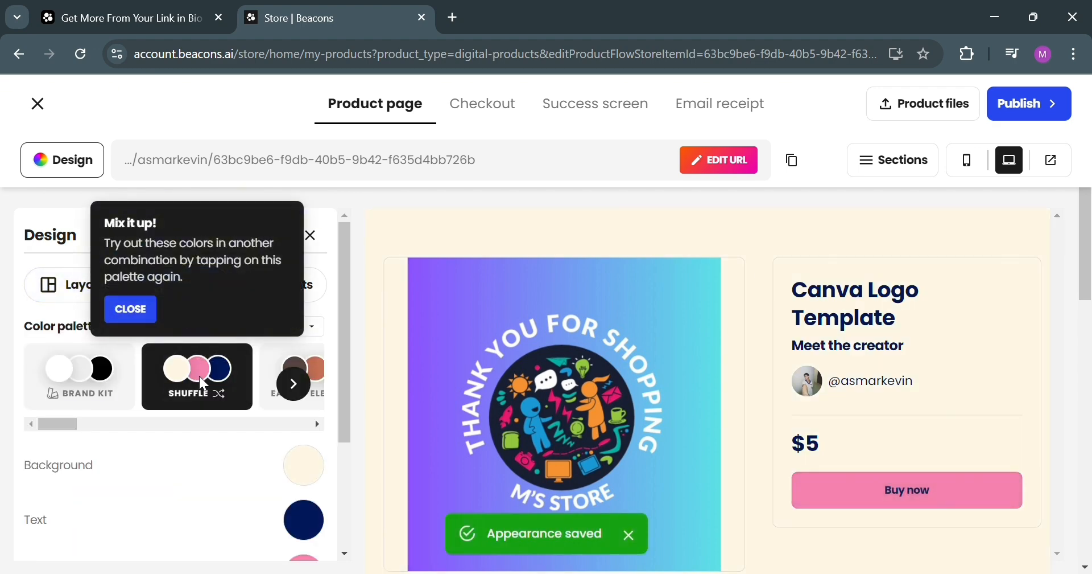
click(286, 391)
click(288, 388)
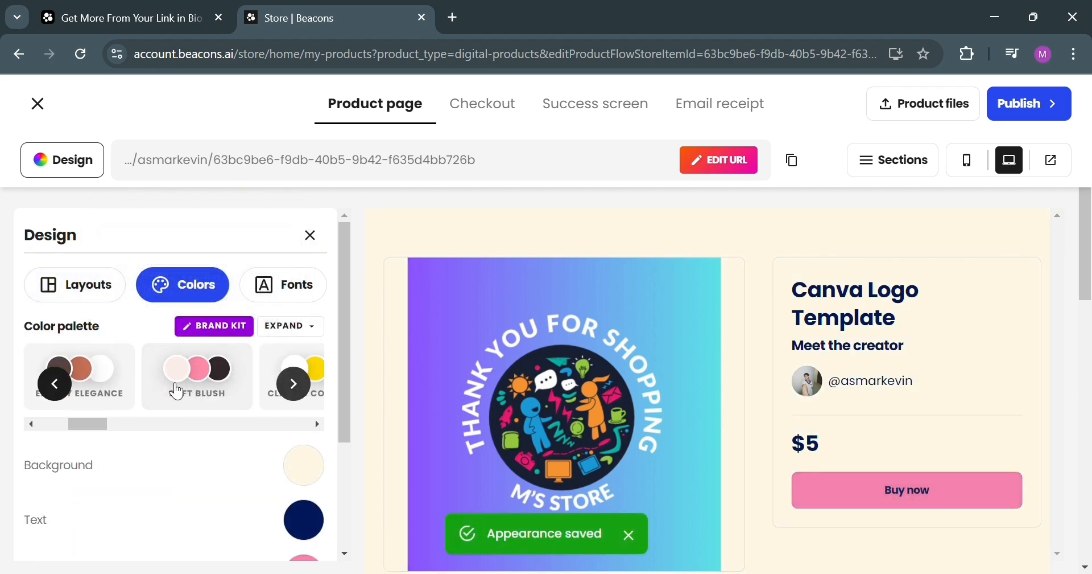
click(85, 378)
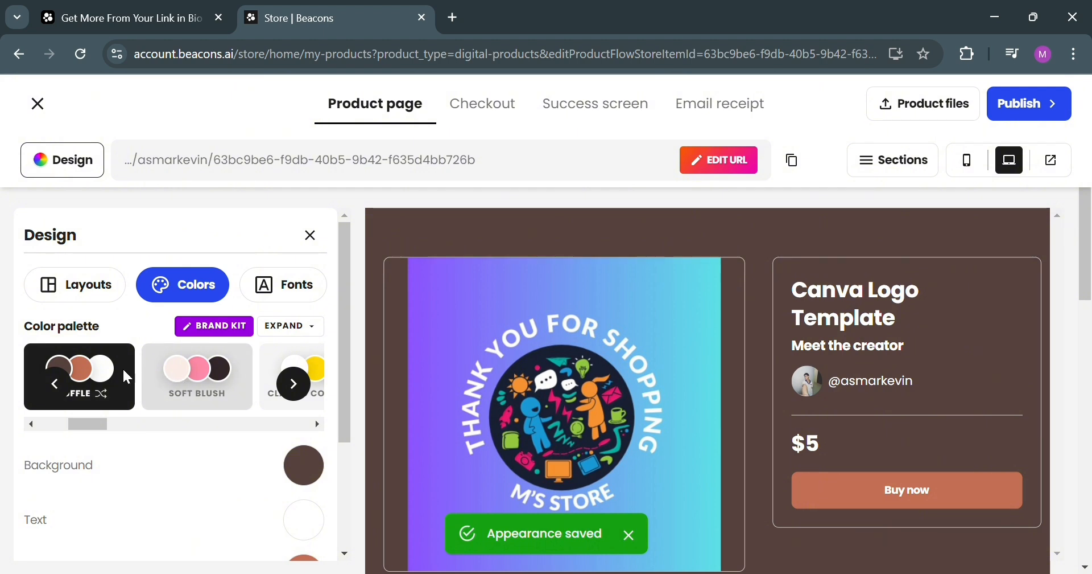
click(289, 364)
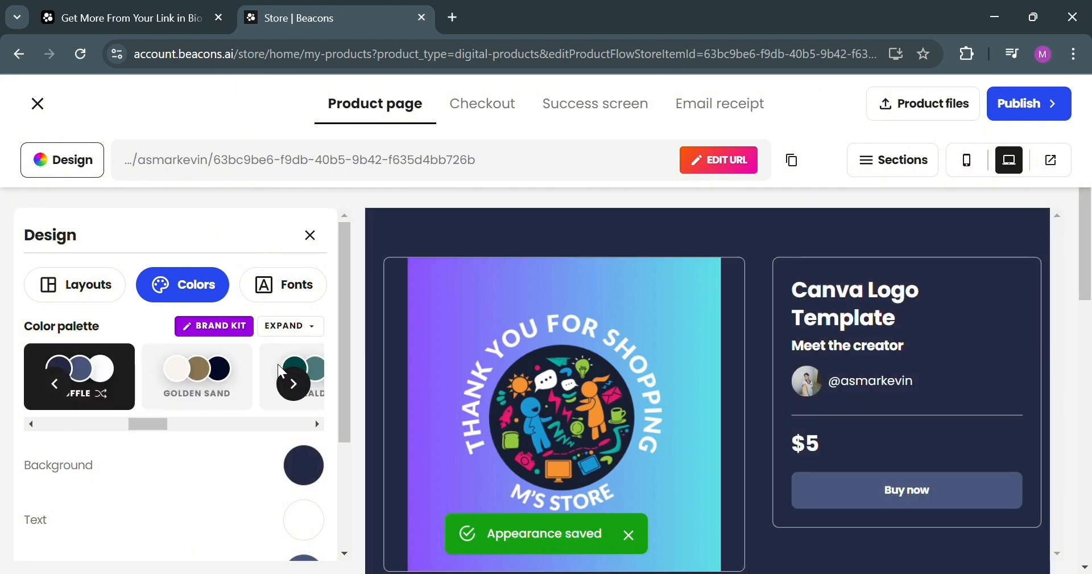
click(283, 373)
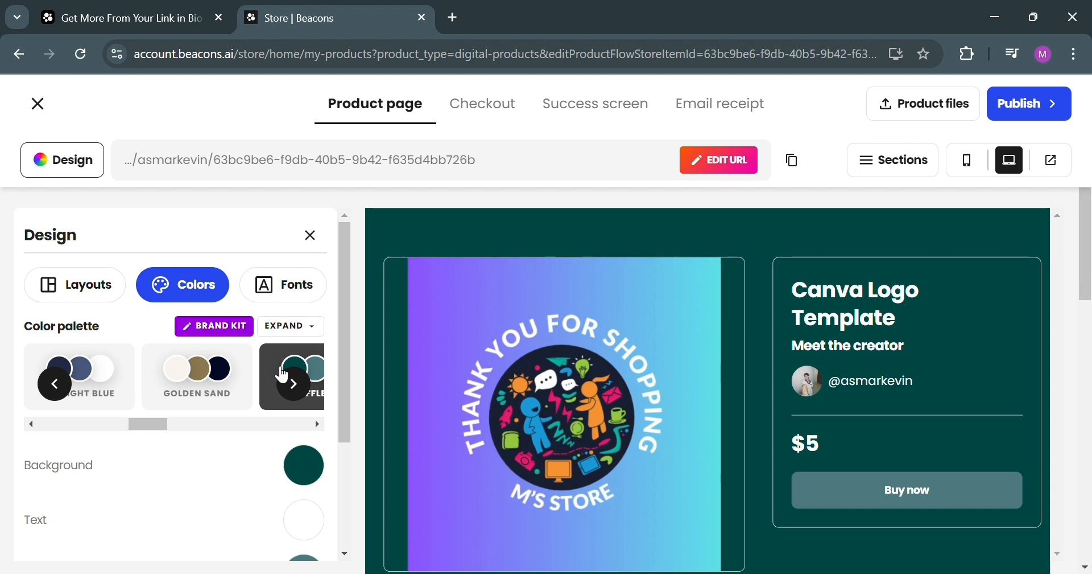
- Set the product page font to Mulish, close the design settings and review the page preview
click(299, 290)
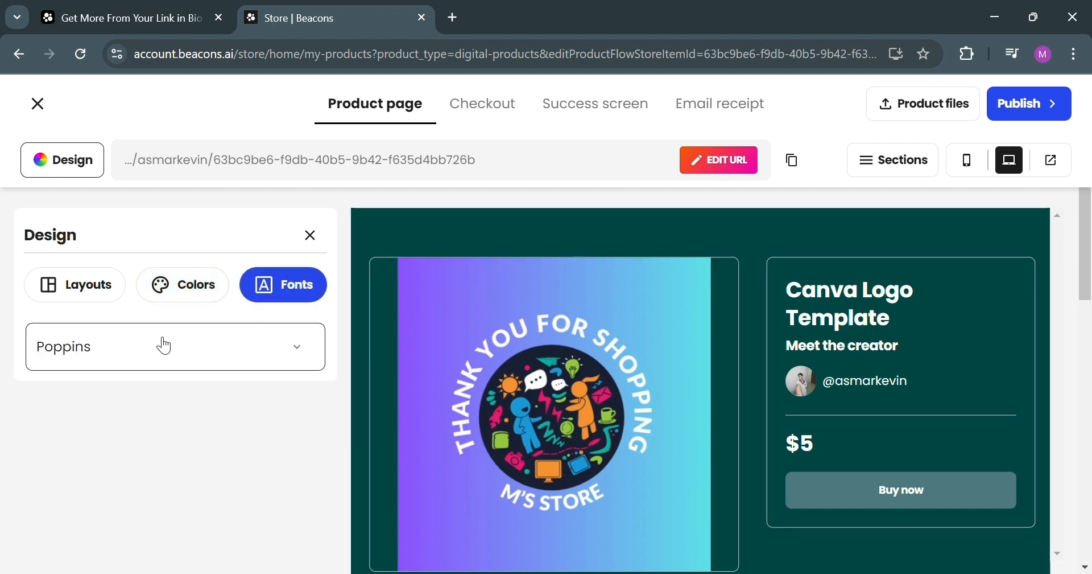
click(163, 357)
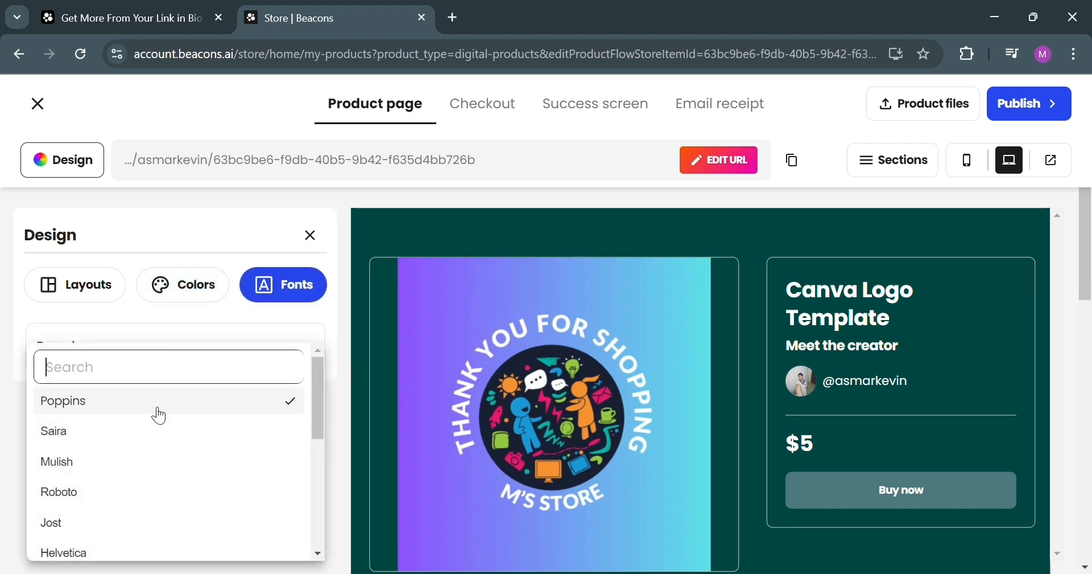
click(149, 467)
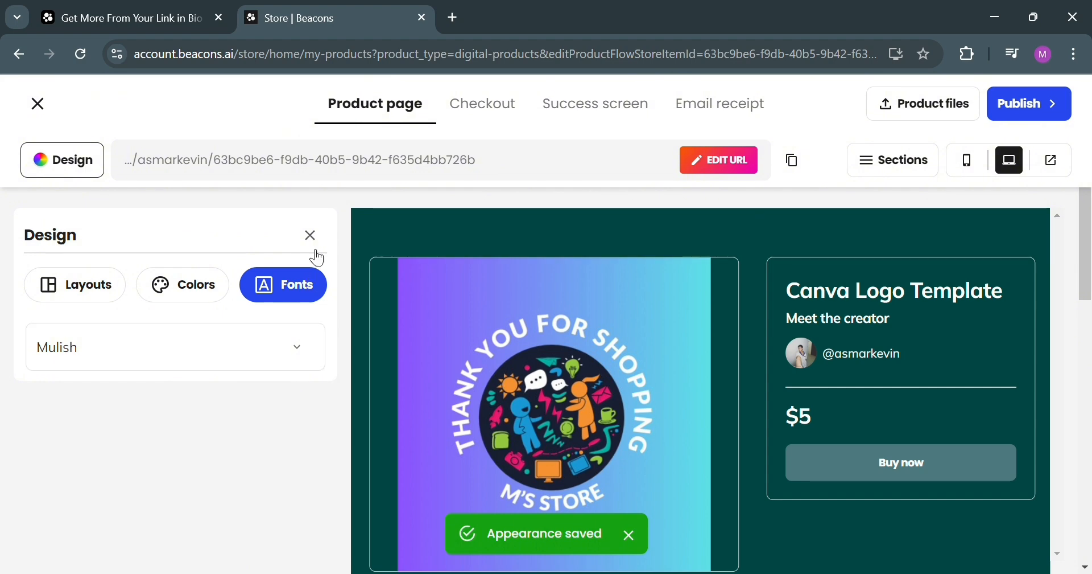
click(310, 235)
scroll(886, 319, down, 3)
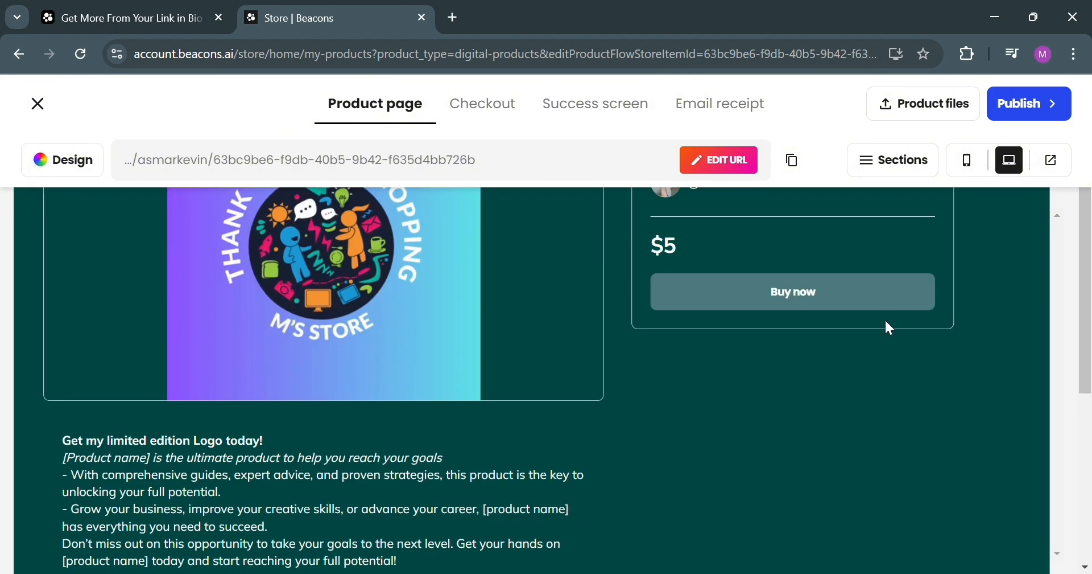
scroll(886, 319, up, 3)
scroll(888, 336, down, 3)
scroll(868, 283, up, 2)
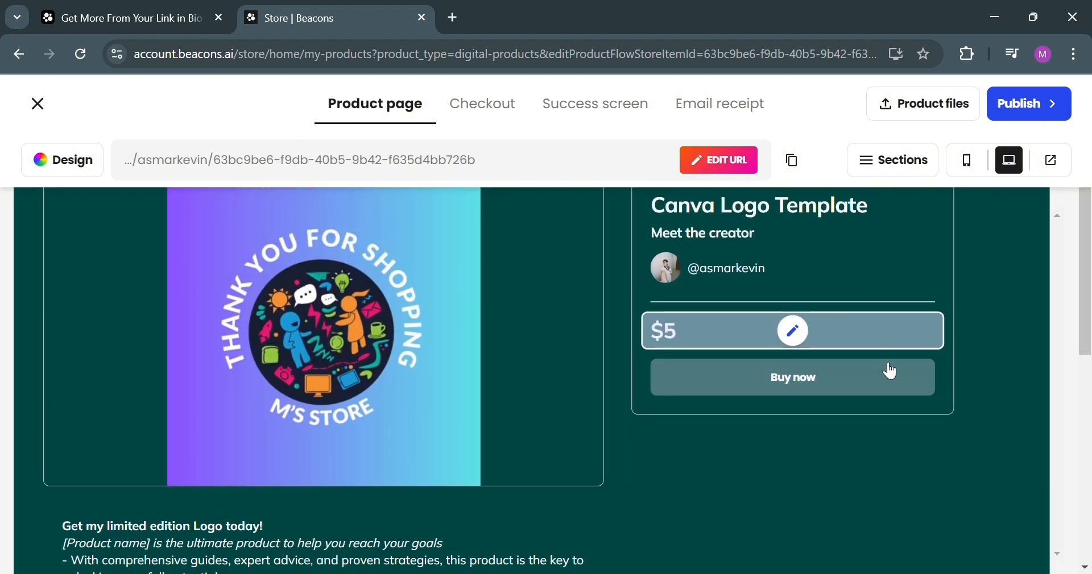
- Set the product price to 4.99 USD
click(889, 389)
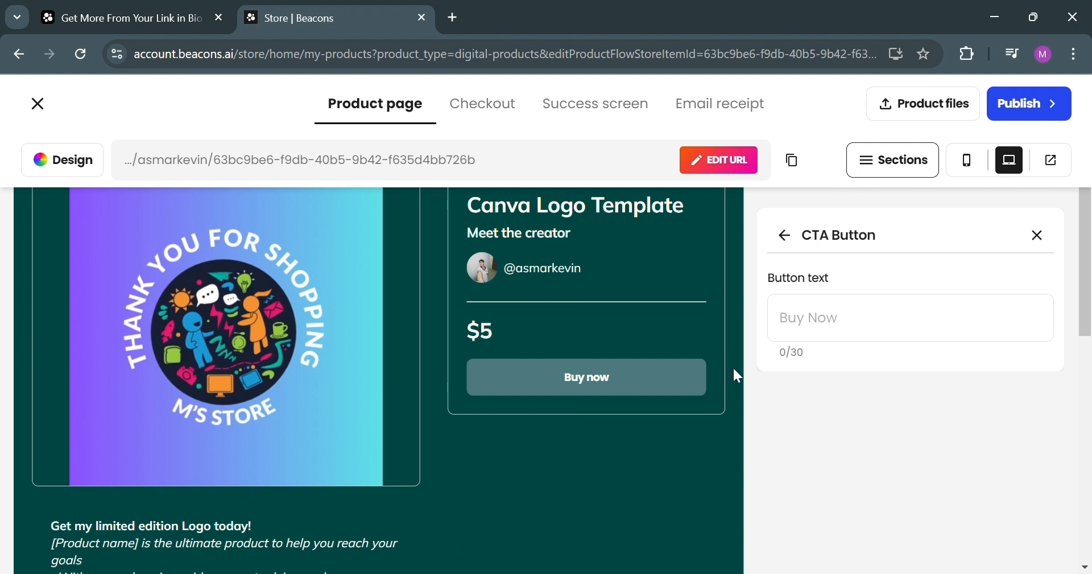
click(684, 340)
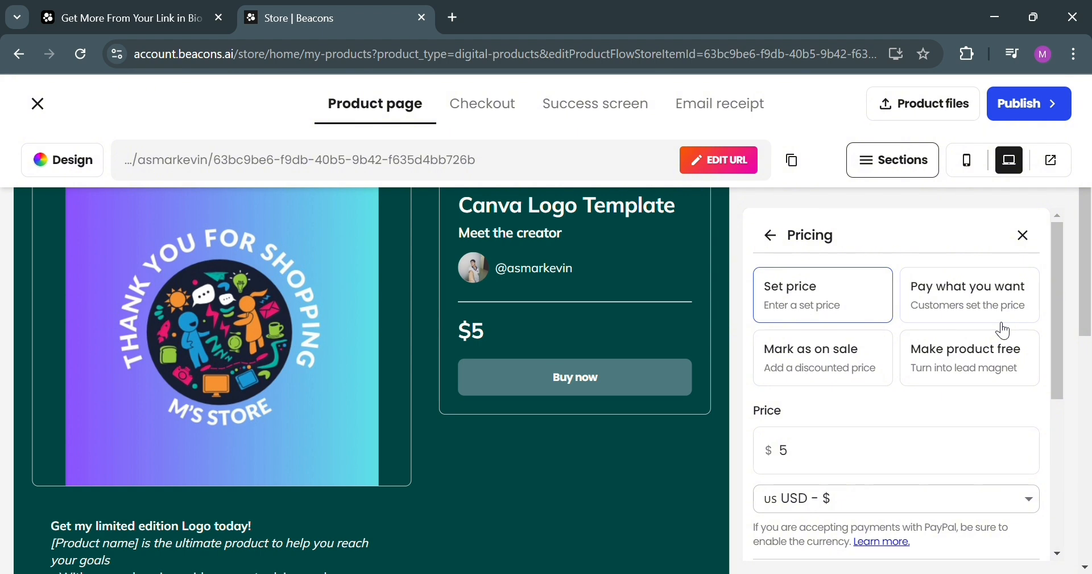
scroll(810, 385, down, 3)
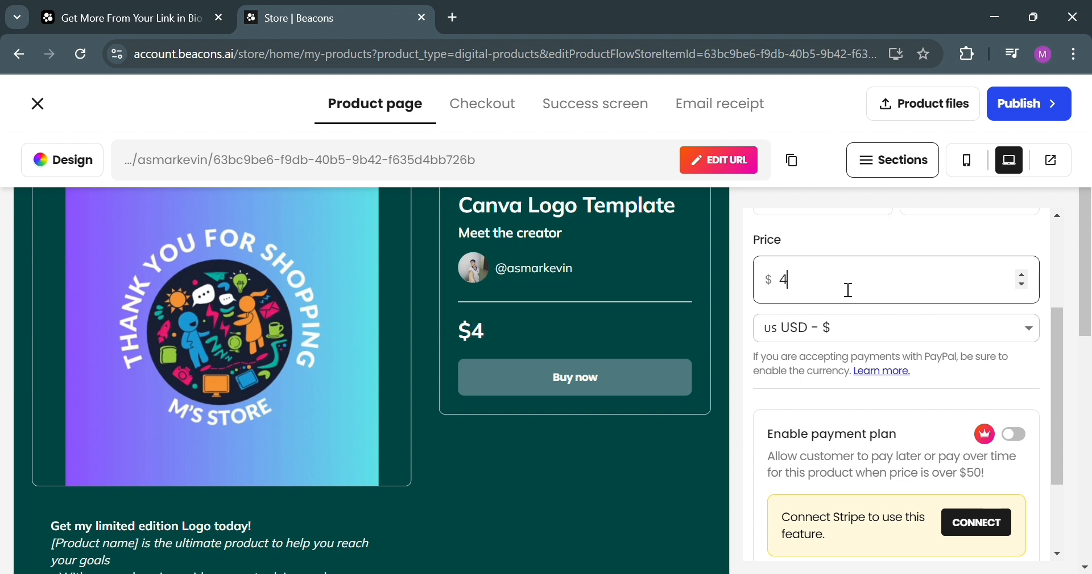
text(99)
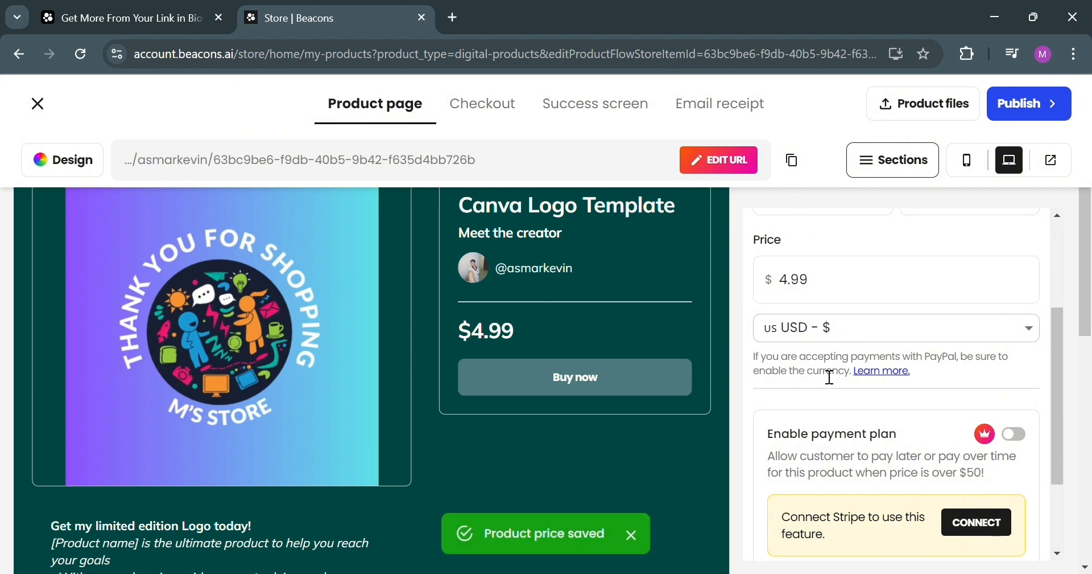
- Look at the discount code form's code and percentage fields, cancel it unfilled and return to the list of product sections
scroll(829, 376, down, 2)
scroll(972, 511, down, 1)
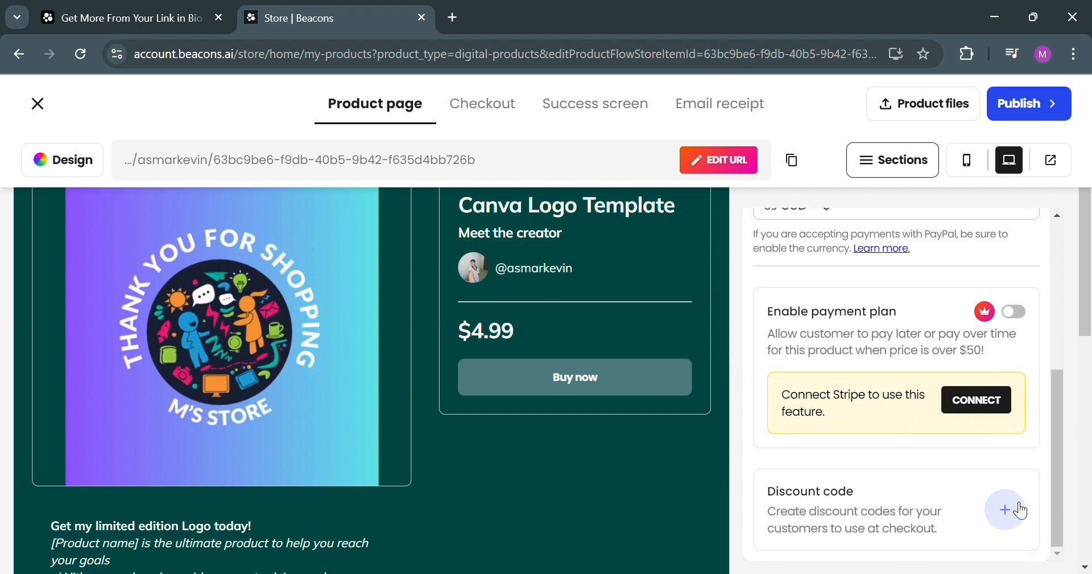
click(1005, 514)
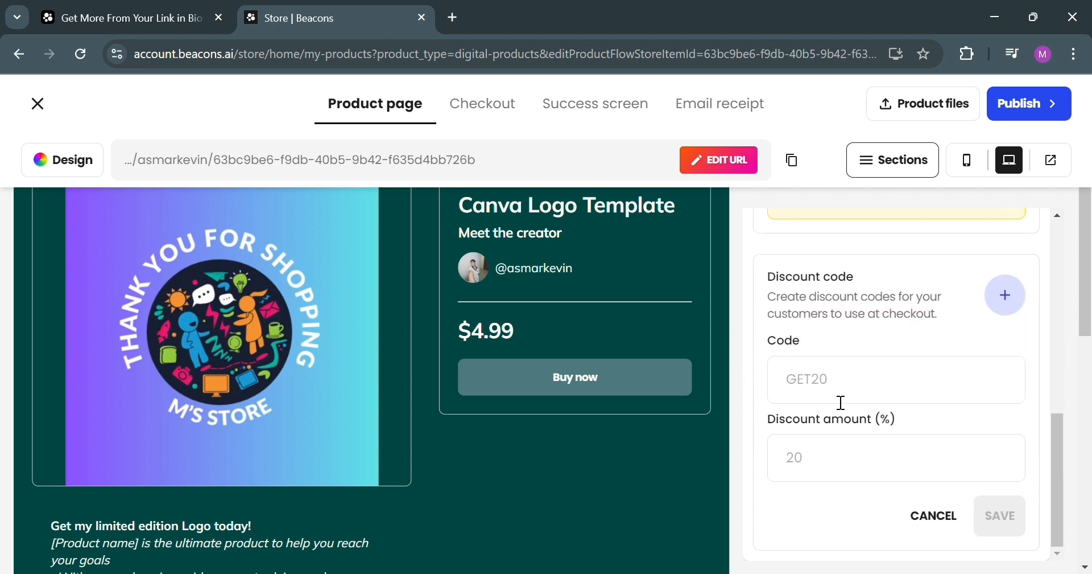
click(843, 400)
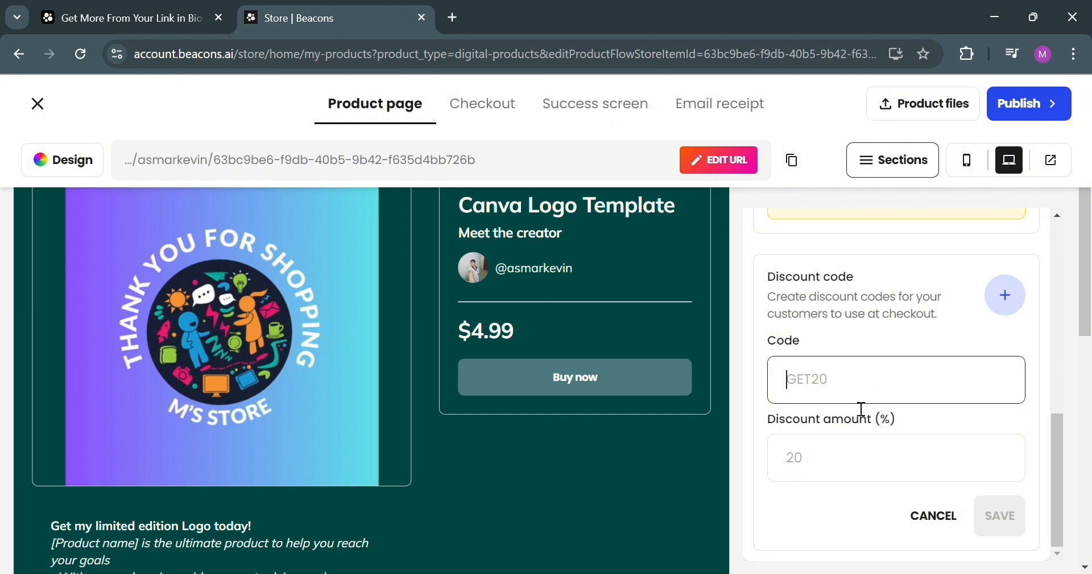
scroll(875, 386, up, 3)
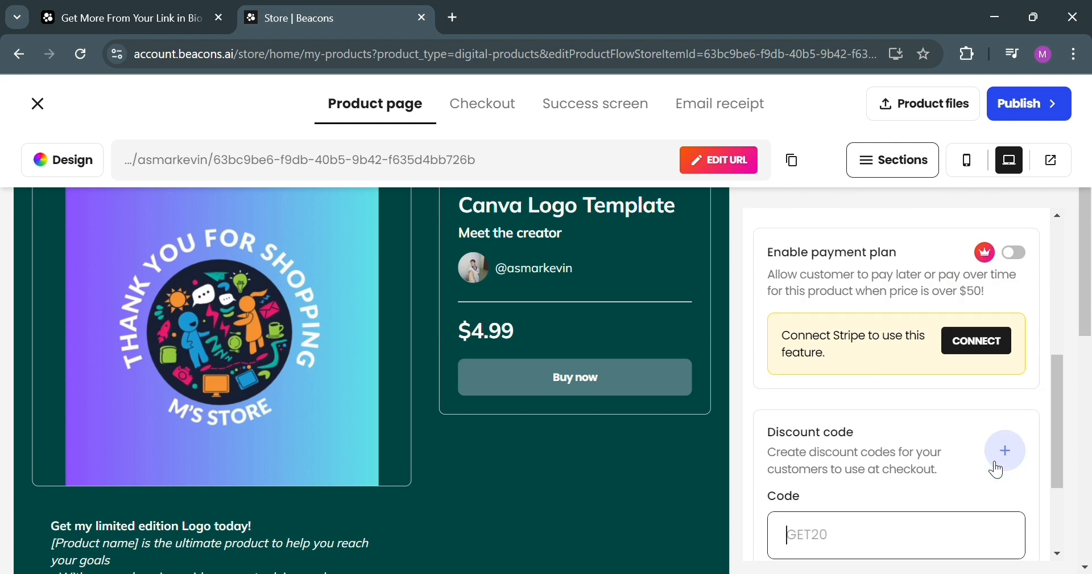
scroll(911, 427, down, 3)
click(935, 516)
scroll(910, 398, up, 5)
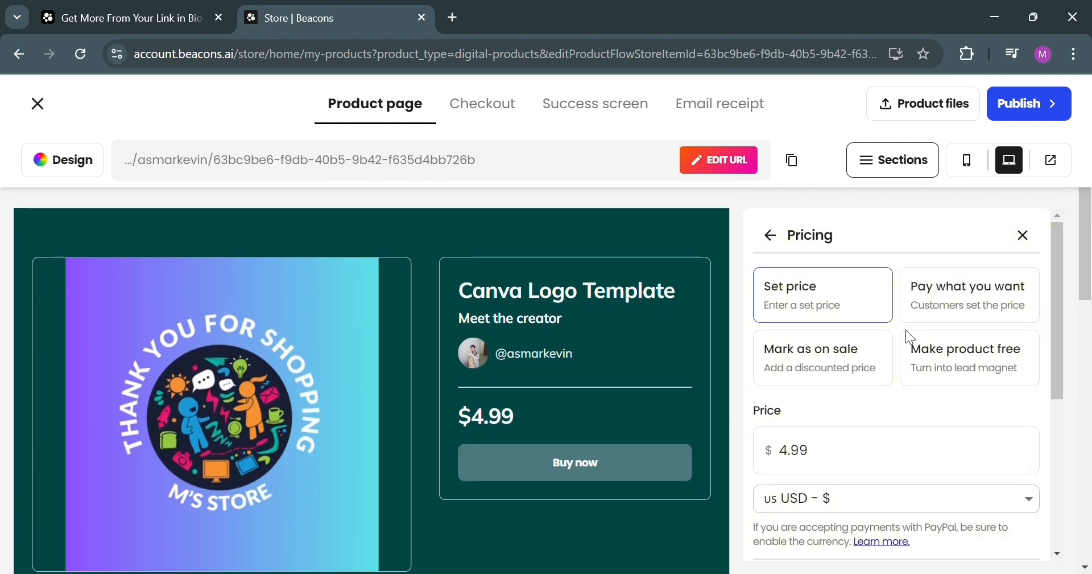
click(773, 235)
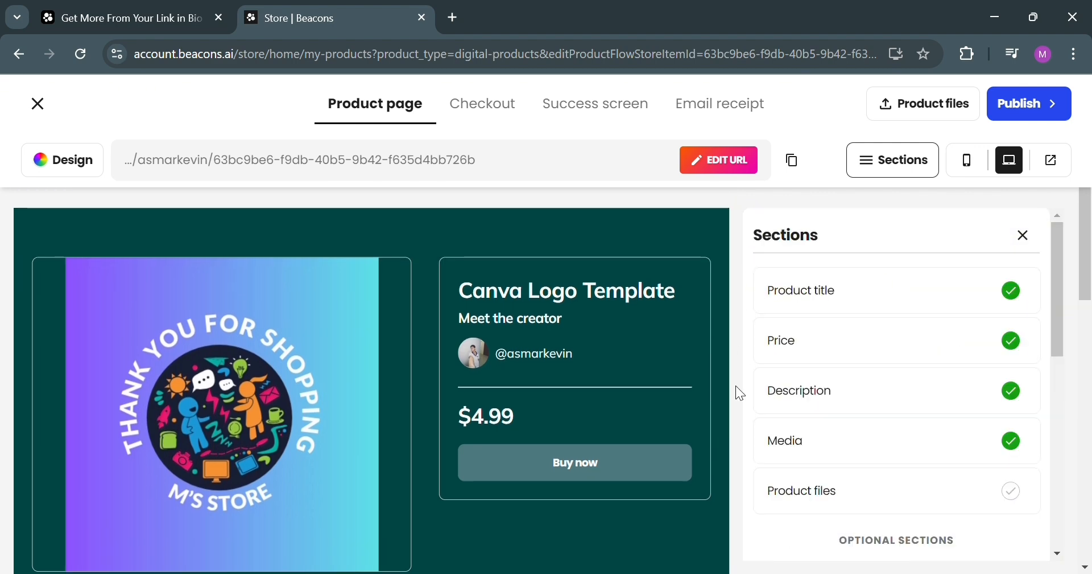
- Change the purchase button's text to "Get now!" and close the product sections
click(574, 462)
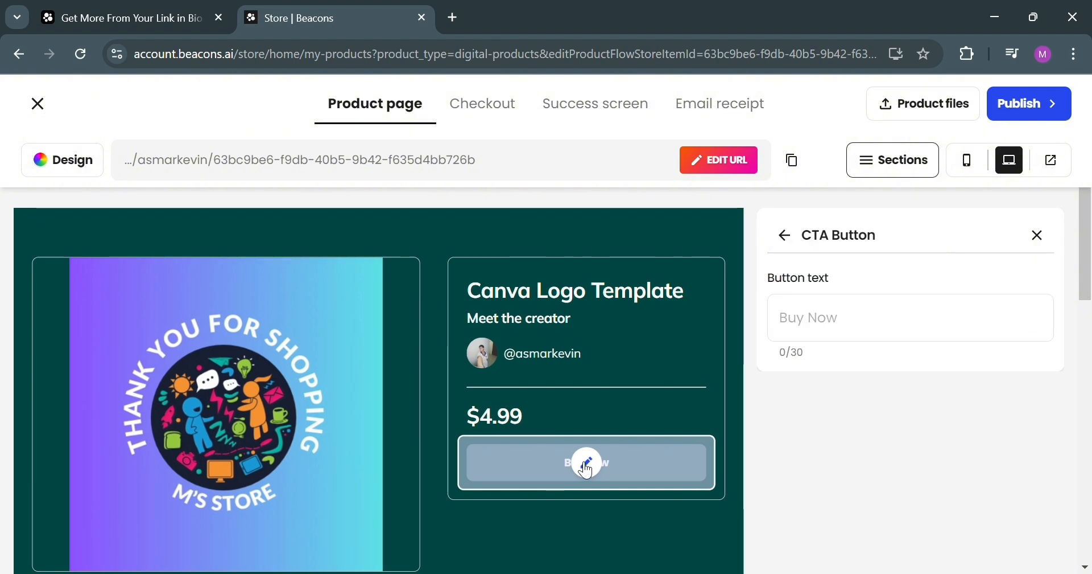
click(871, 331)
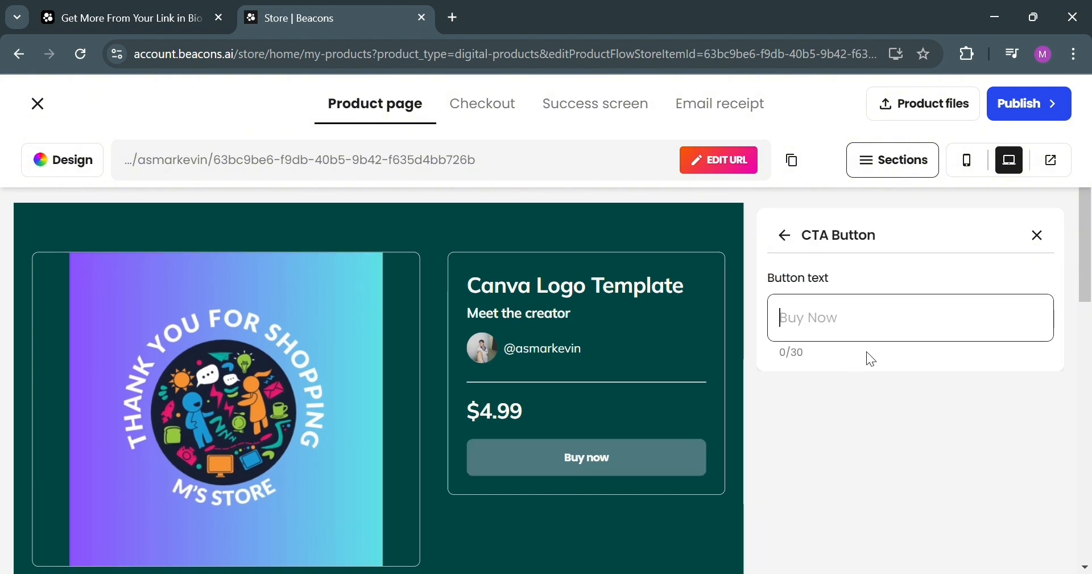
text(Get now)
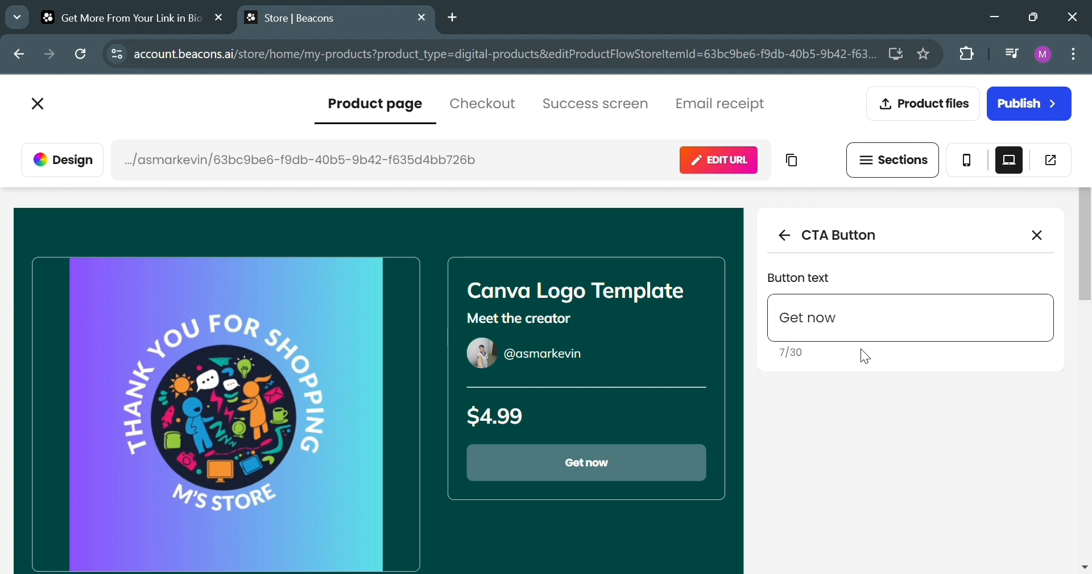
text(!)
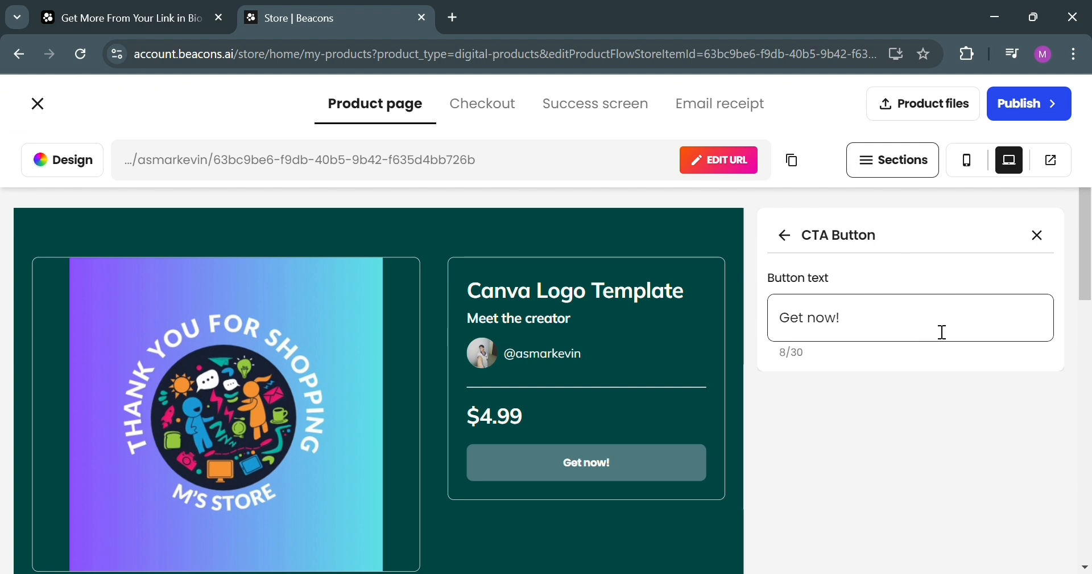
click(785, 245)
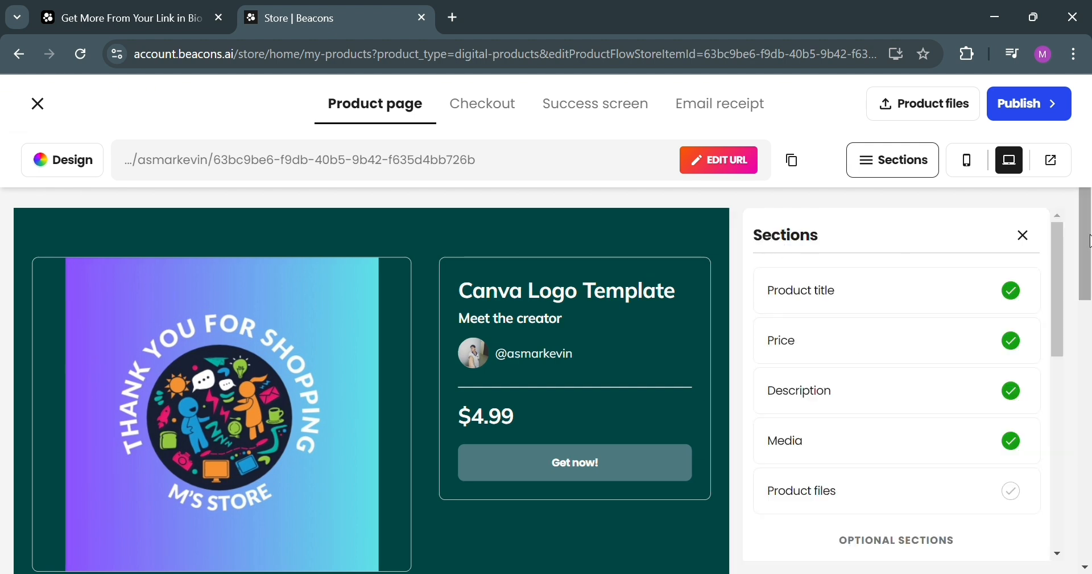
click(888, 171)
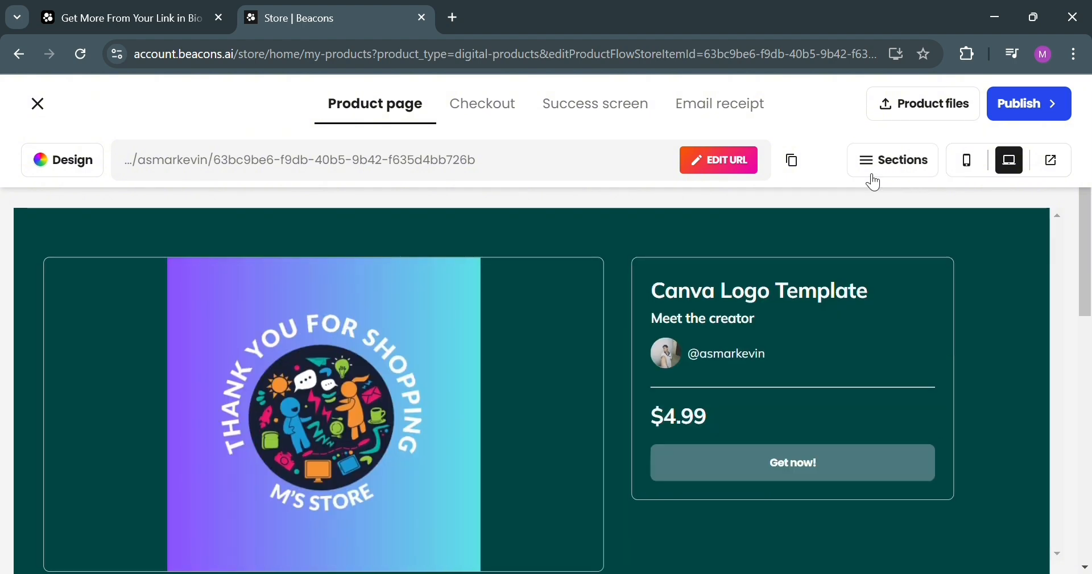
- Open the product's checkout page and review its customer fields and payment details
click(486, 107)
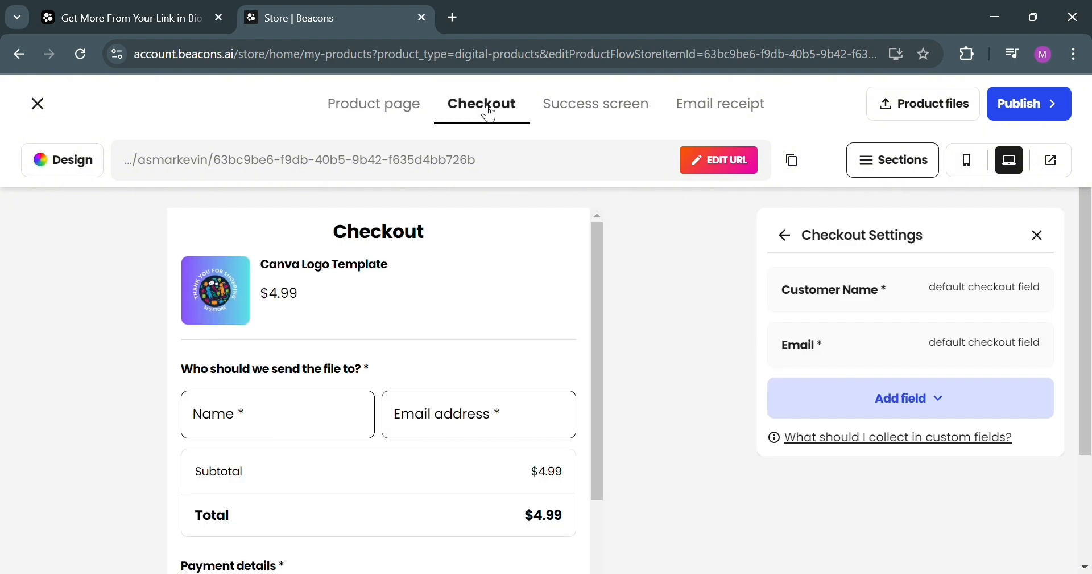
scroll(420, 344, down, 2)
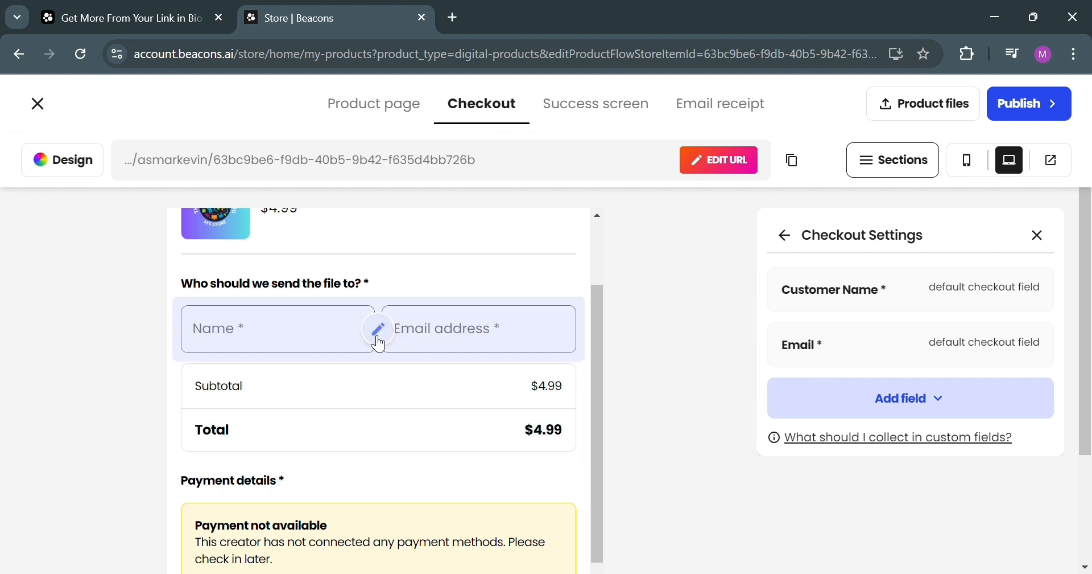
- Try adding a required phone number field to the checkout form, and delete the field again
click(942, 415)
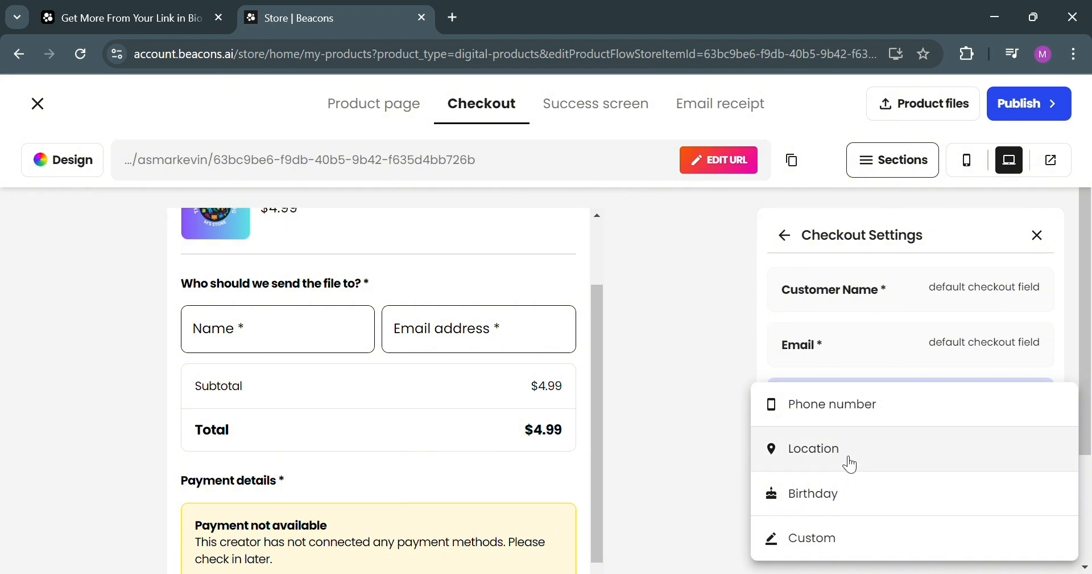
click(856, 409)
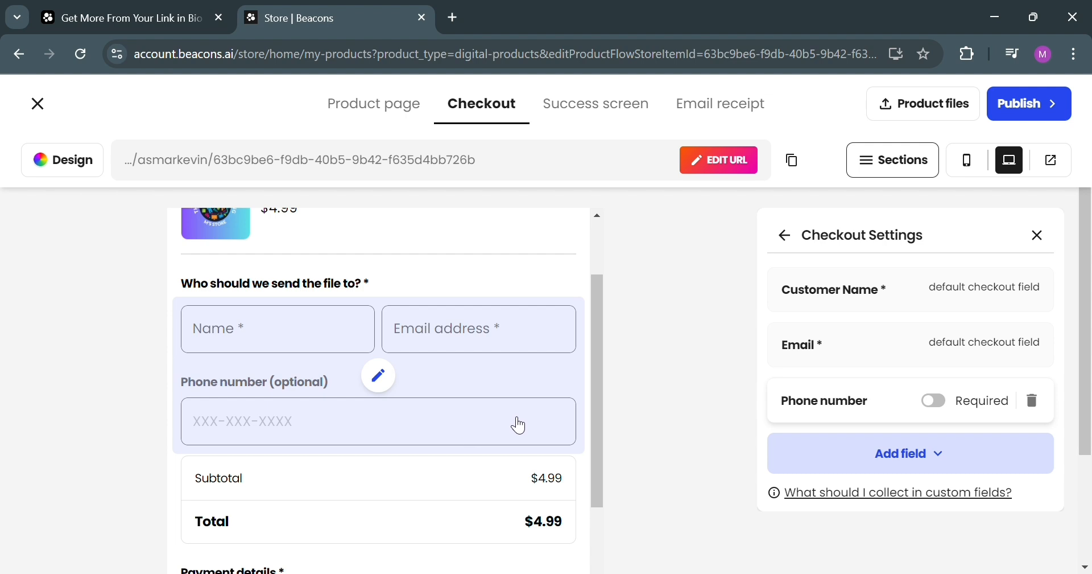
click(943, 410)
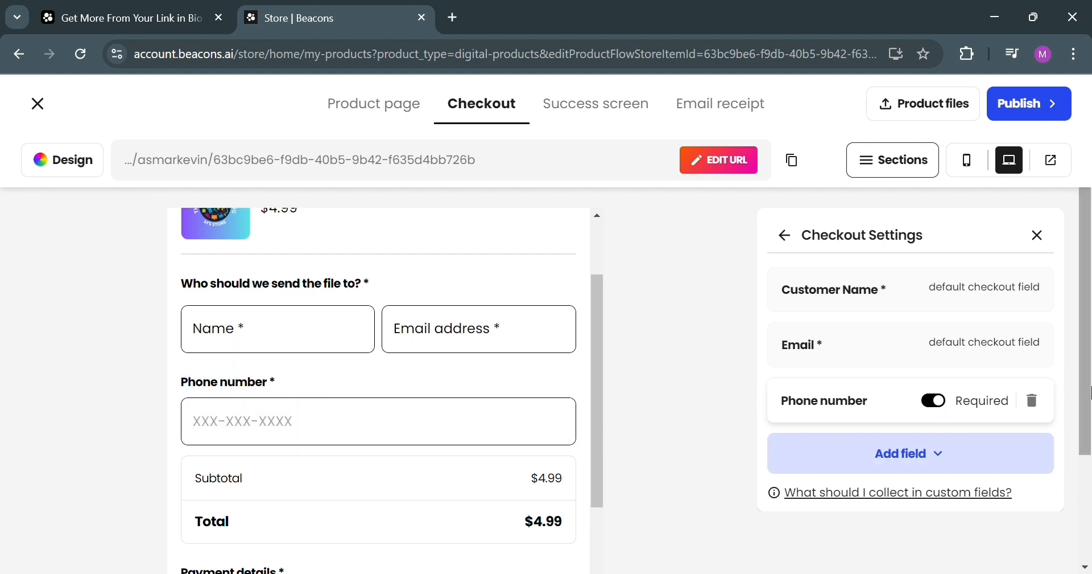
click(1038, 409)
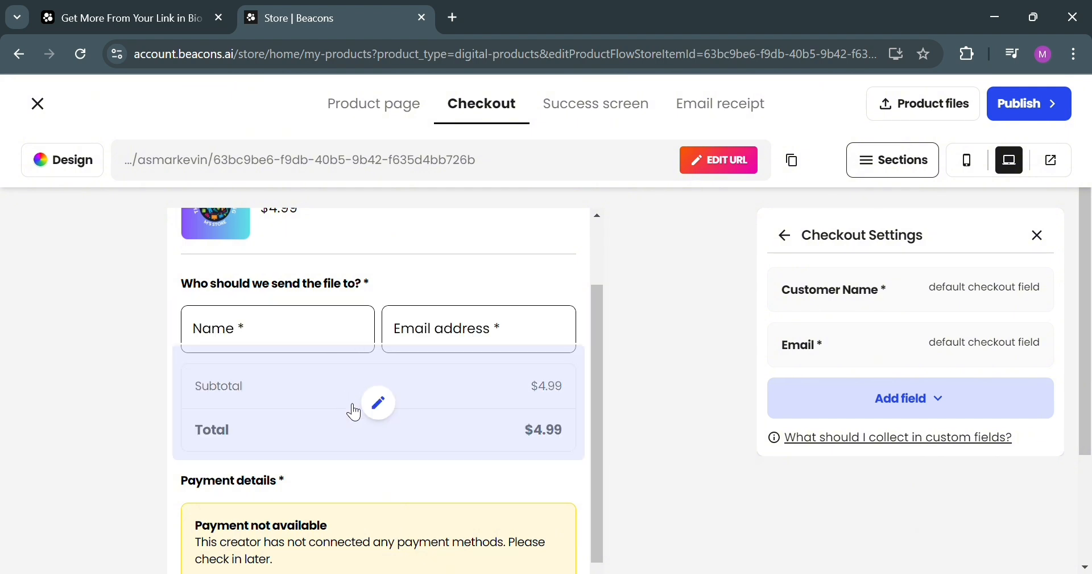
- Replace the success screen's thank-you message with "Hoping your positive response."
scroll(376, 427, down, 3)
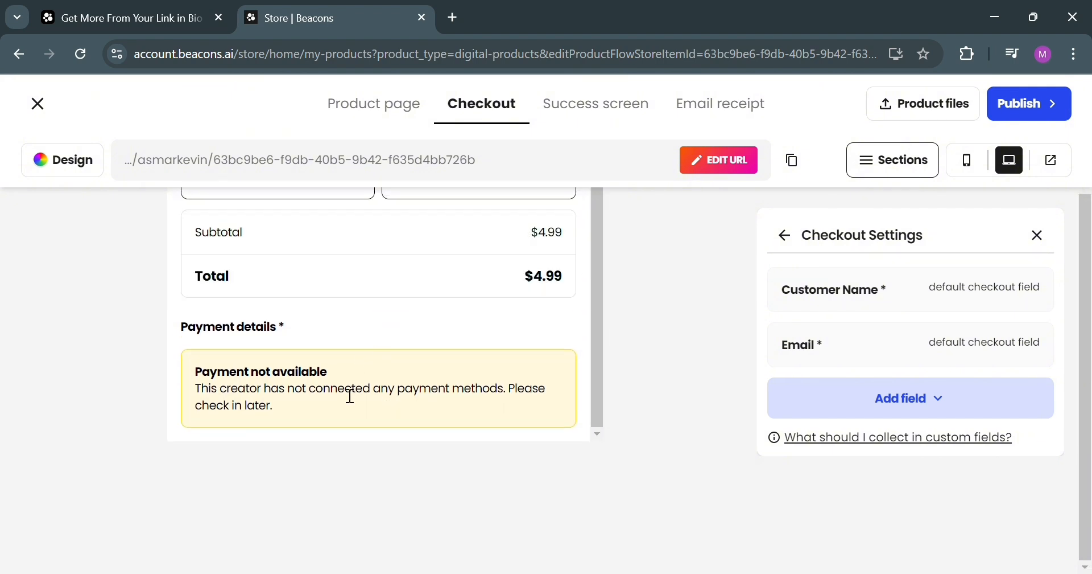
scroll(573, 410, up, 4)
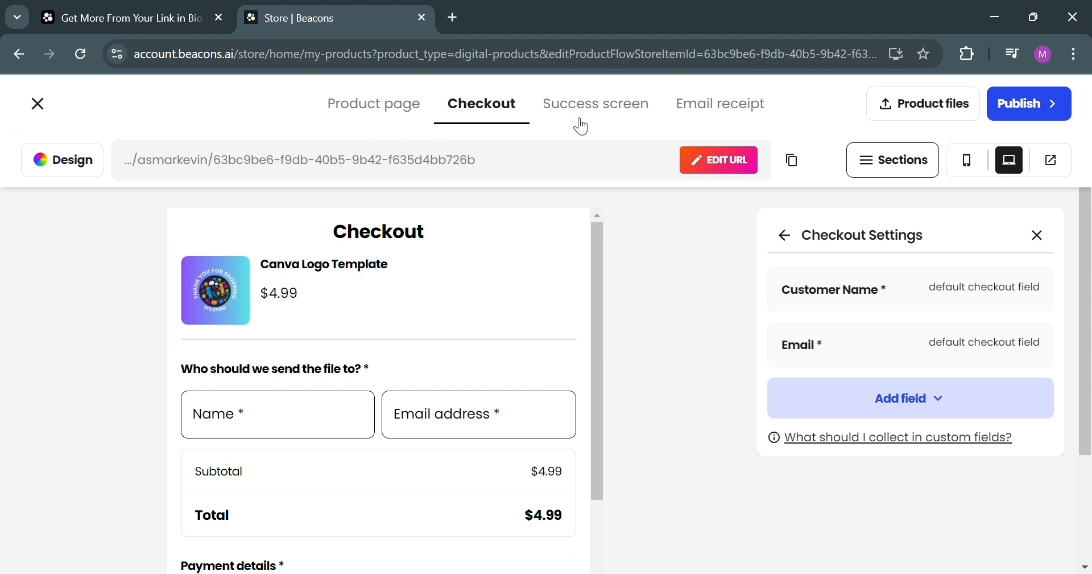
click(600, 105)
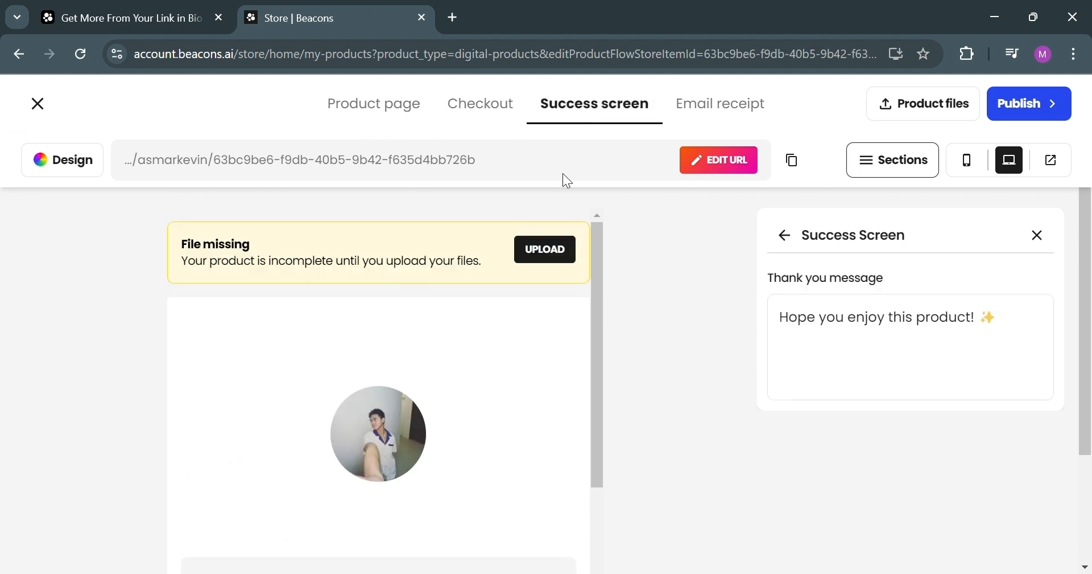
scroll(380, 387, down, 1)
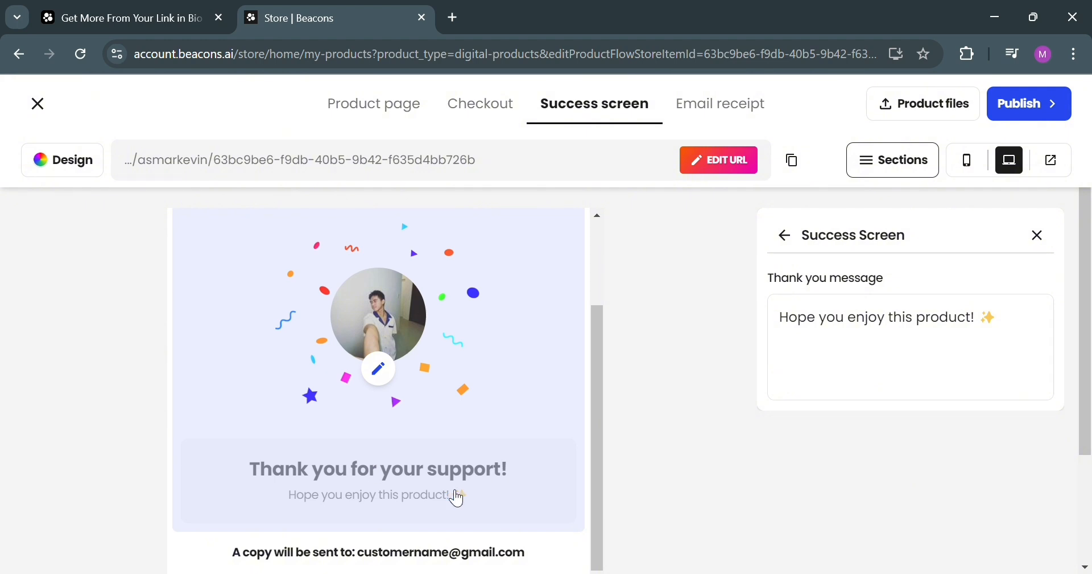
click(1012, 337)
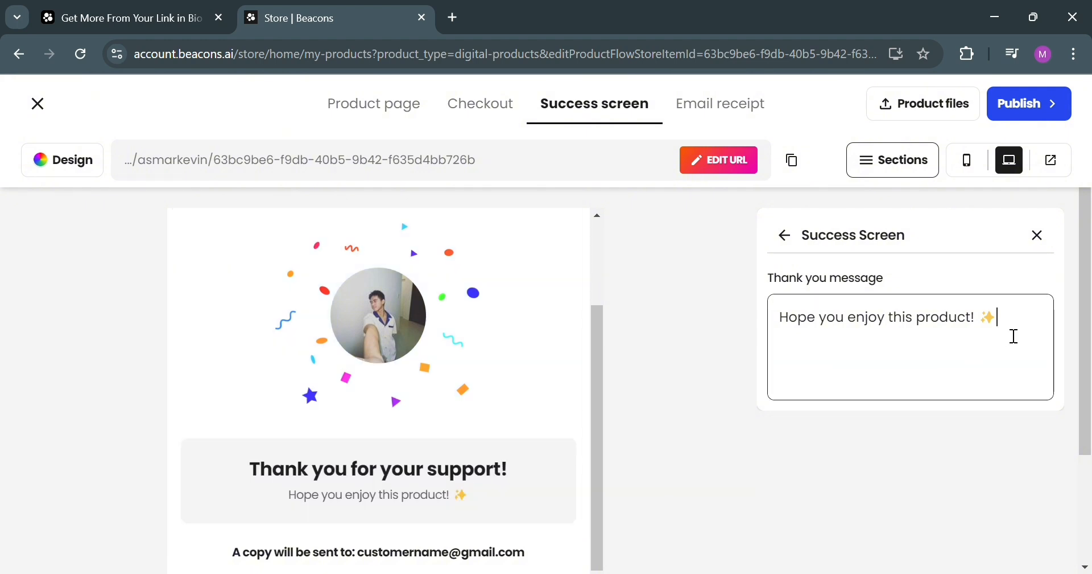
drag(1011, 334, 791, 368)
text(Hoping your positive re)
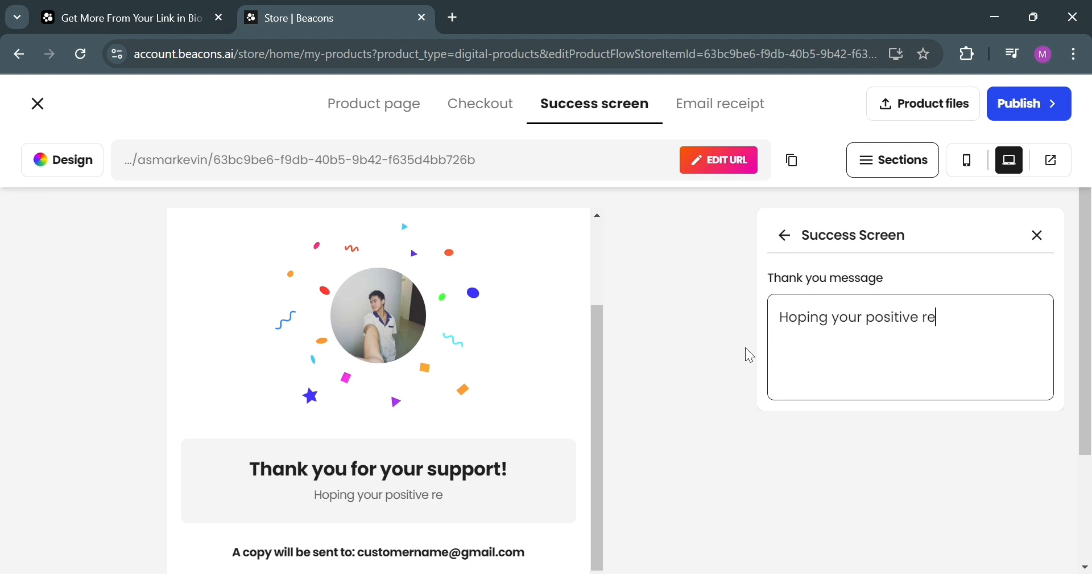
text(sponse)
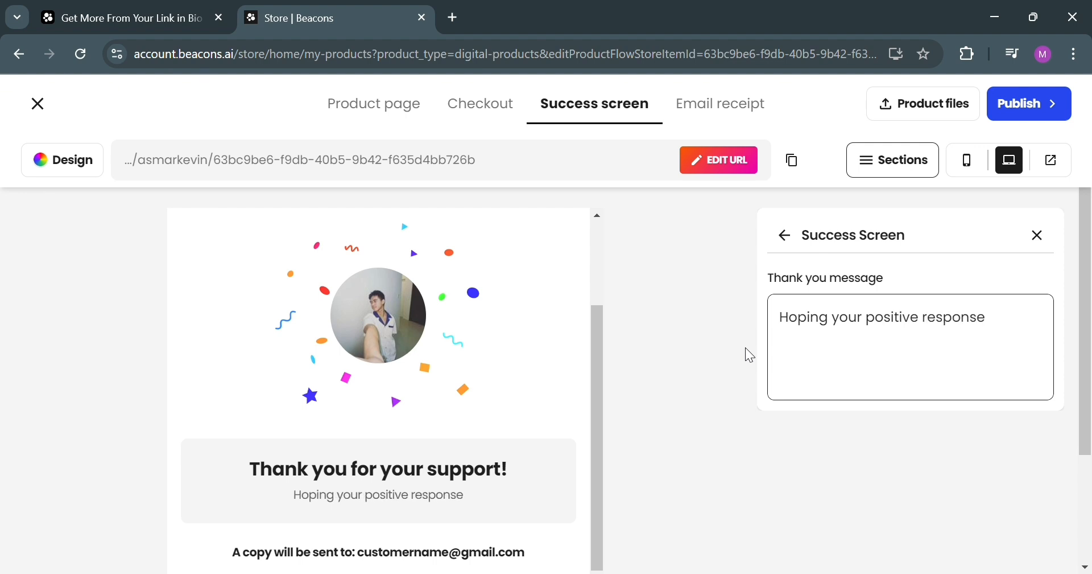
text(.)
click(718, 295)
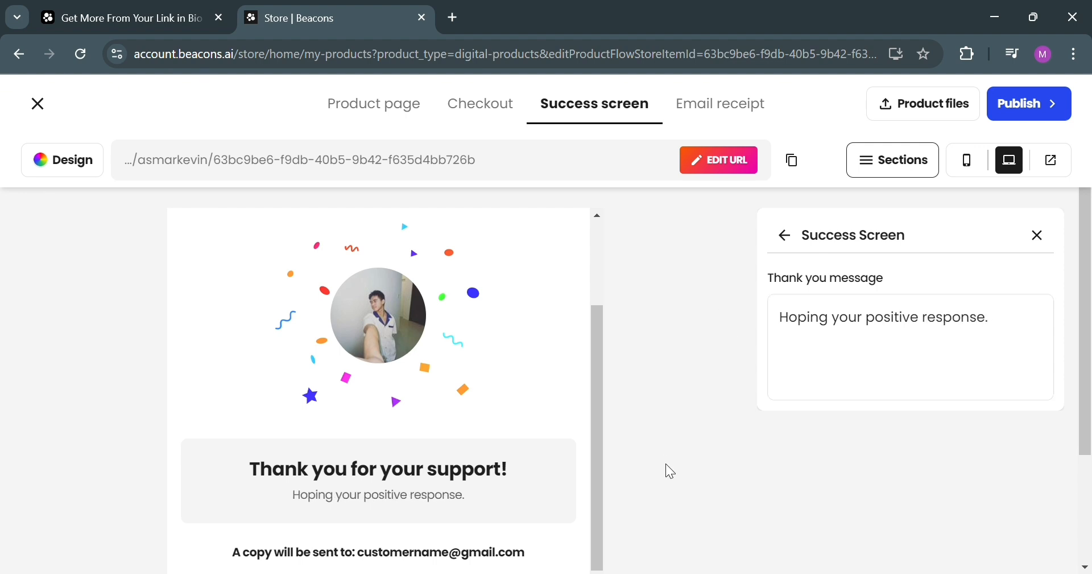
- Upload the PDF "Beige Brown Illustration Inspirational Book Cover (1).pdf" as a product file for customers
scroll(413, 503, down, 3)
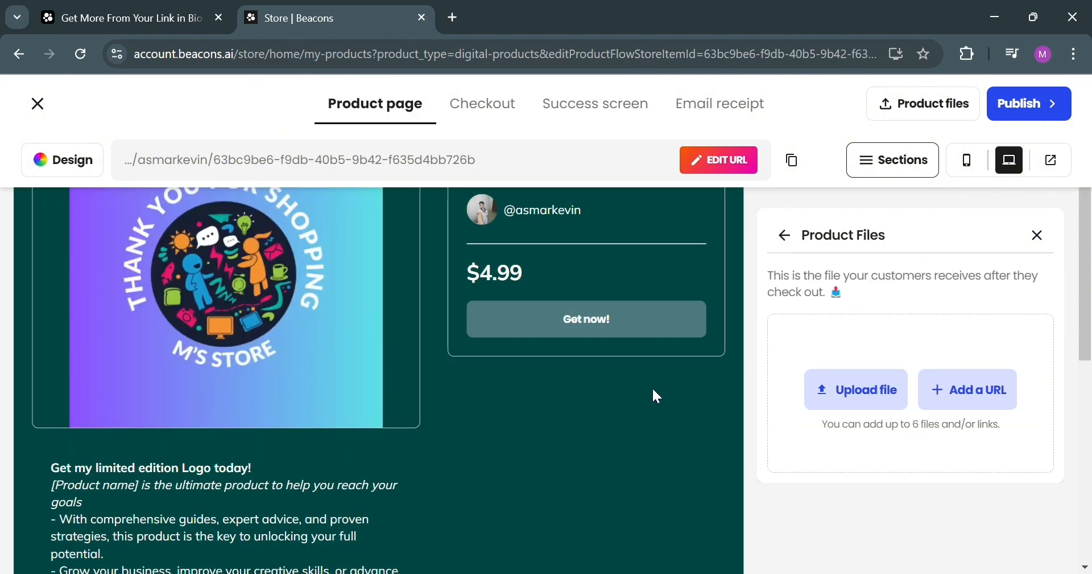
scroll(653, 392, down, 5)
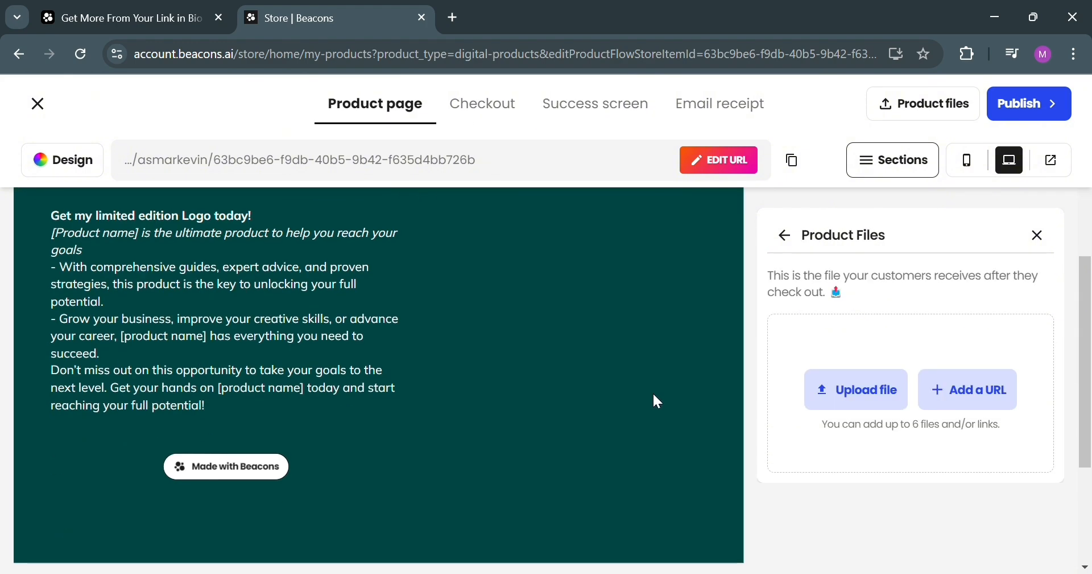
scroll(563, 392, up, 2)
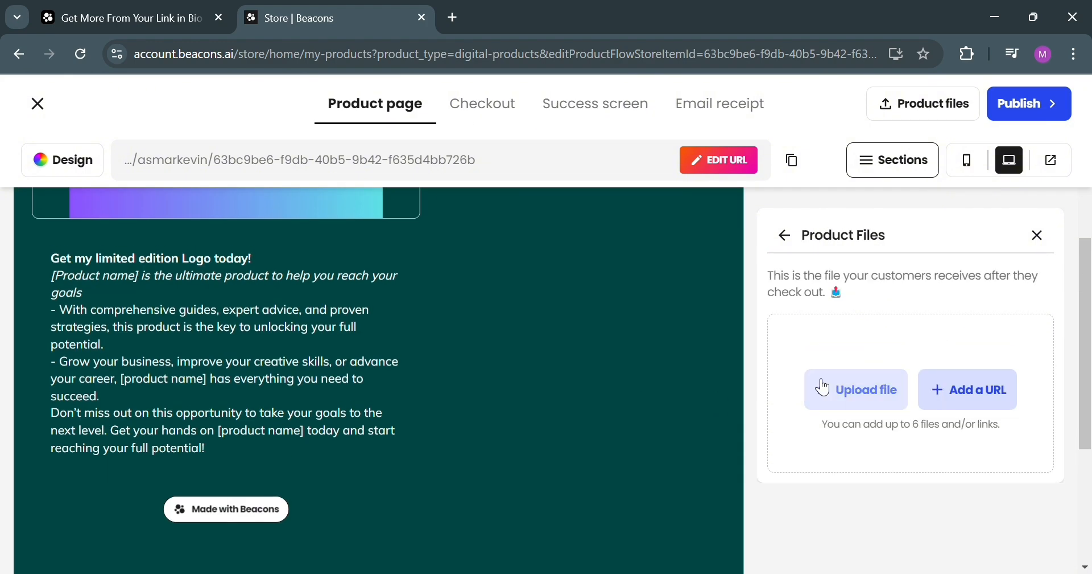
scroll(842, 360, up, 6)
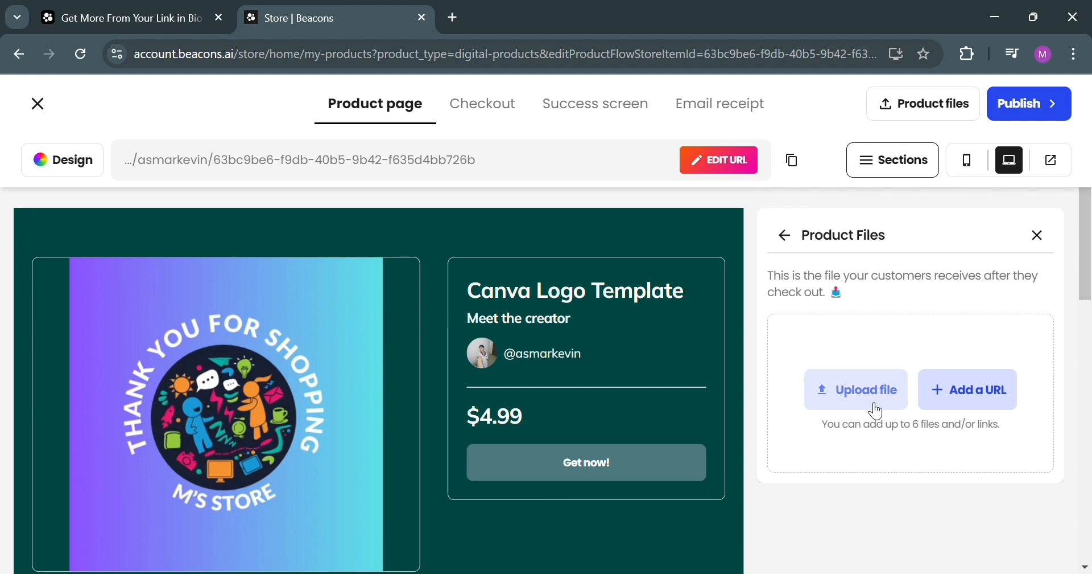
click(852, 408)
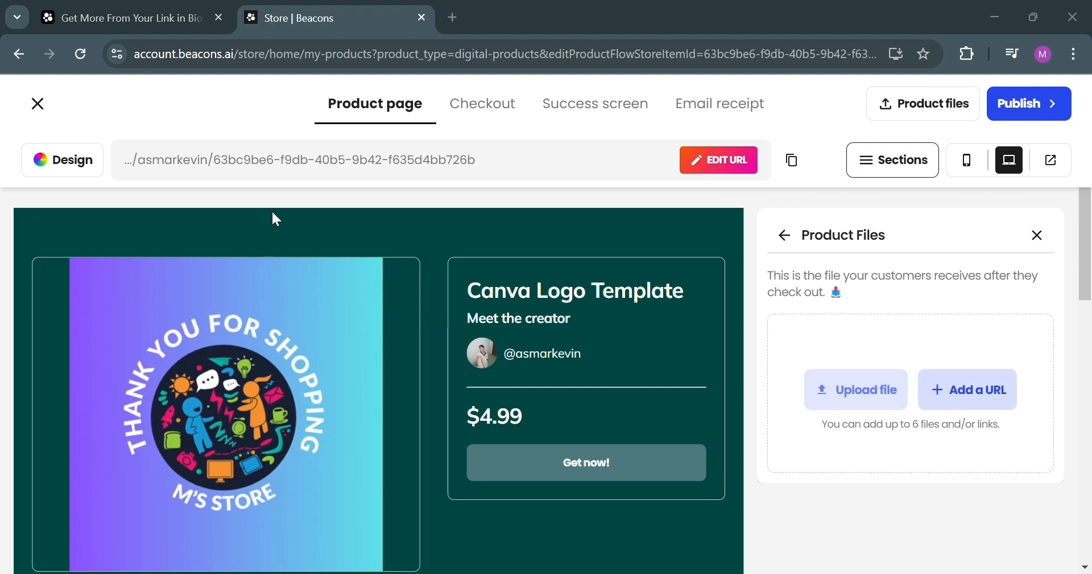
double_click(265, 272)
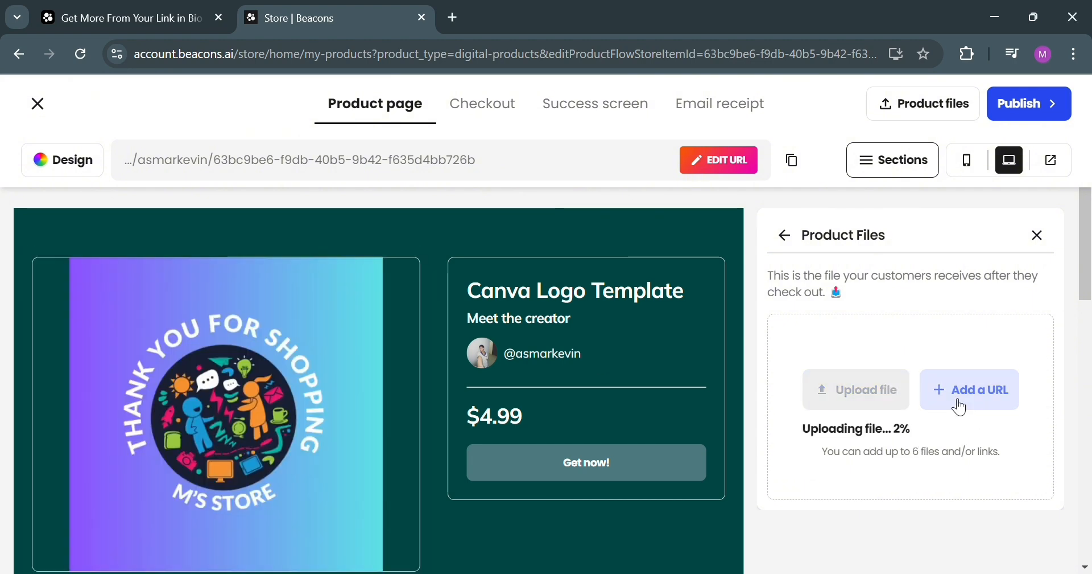
- Leave the product's URL form unfilled, switch to Canva in a new browser tab and open the Barber Shop Flyer design
click(983, 395)
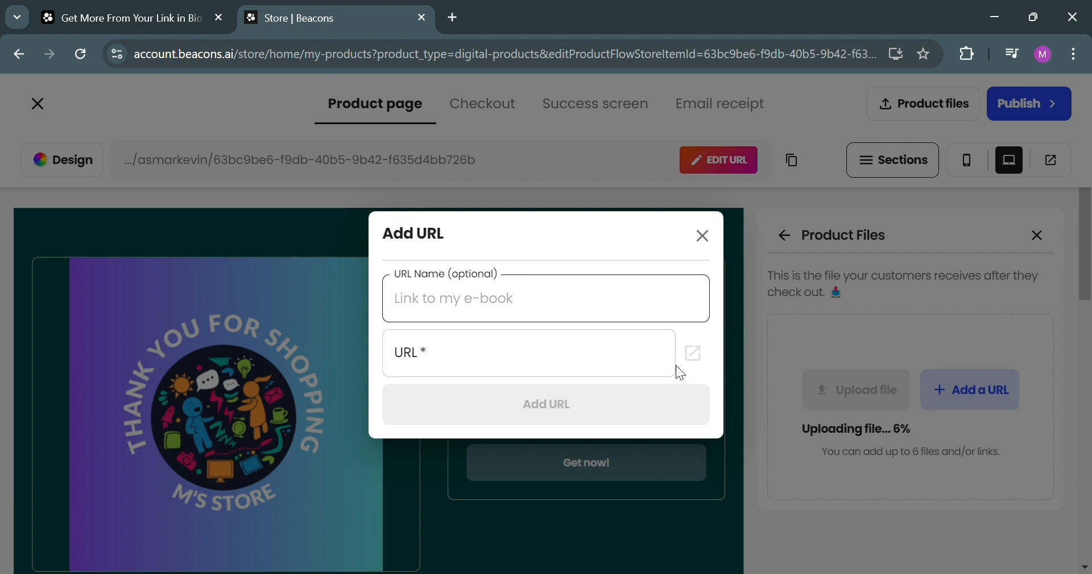
click(703, 236)
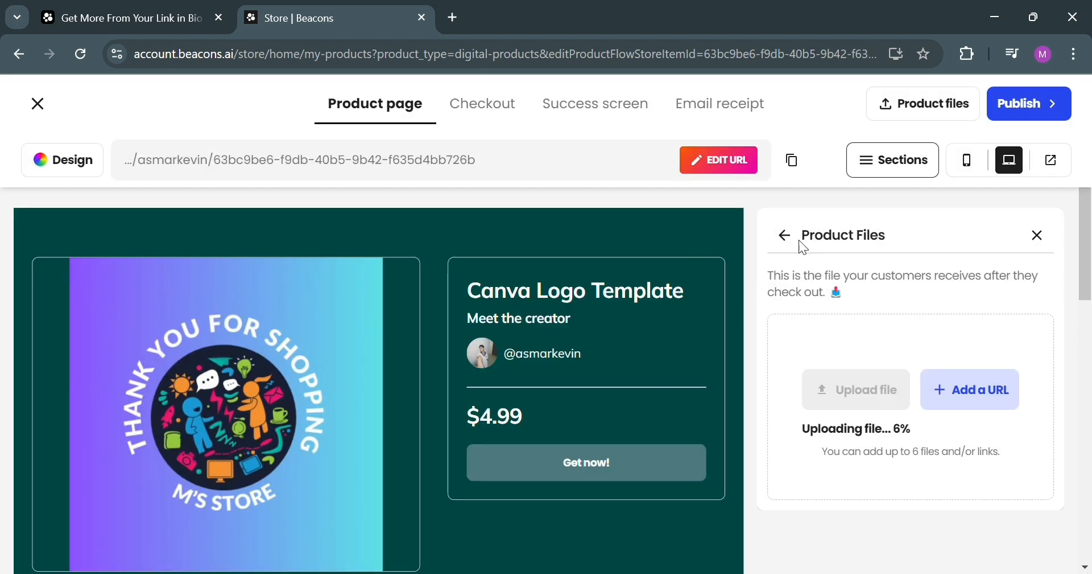
click(452, 17)
text(ca)
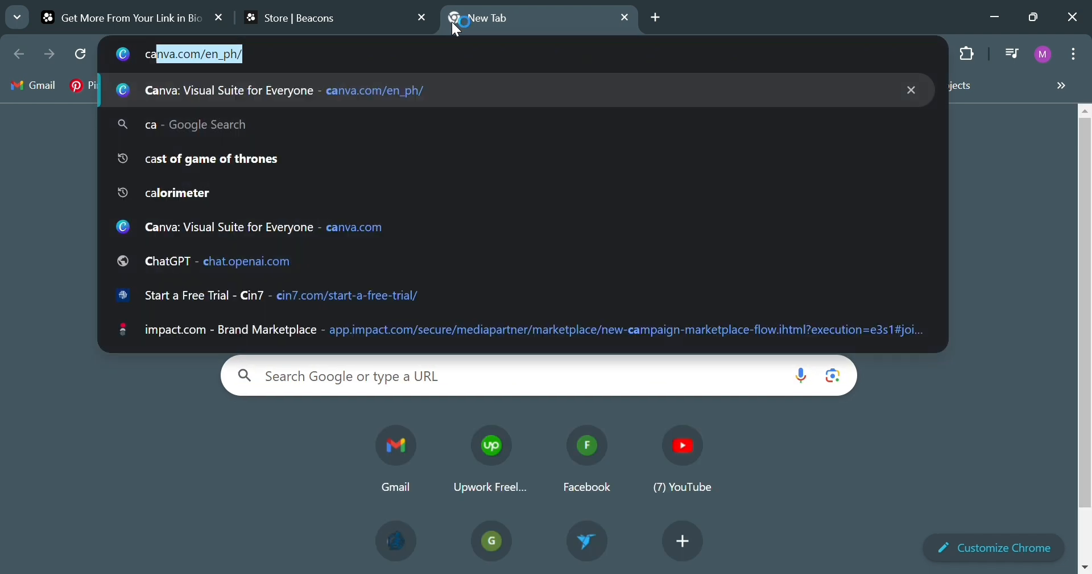
text(m)
key(BackSpace)
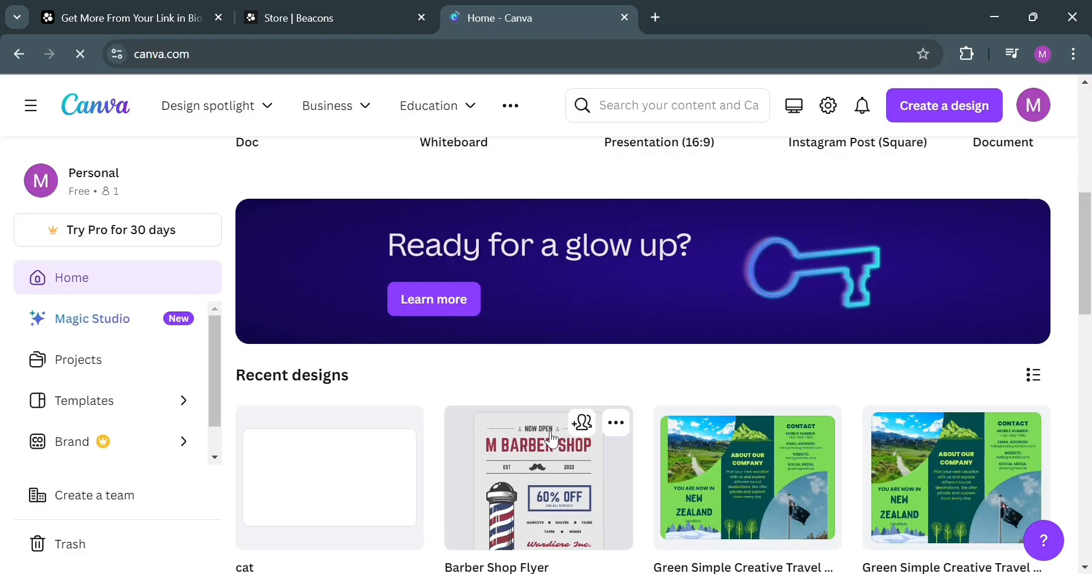
click(540, 490)
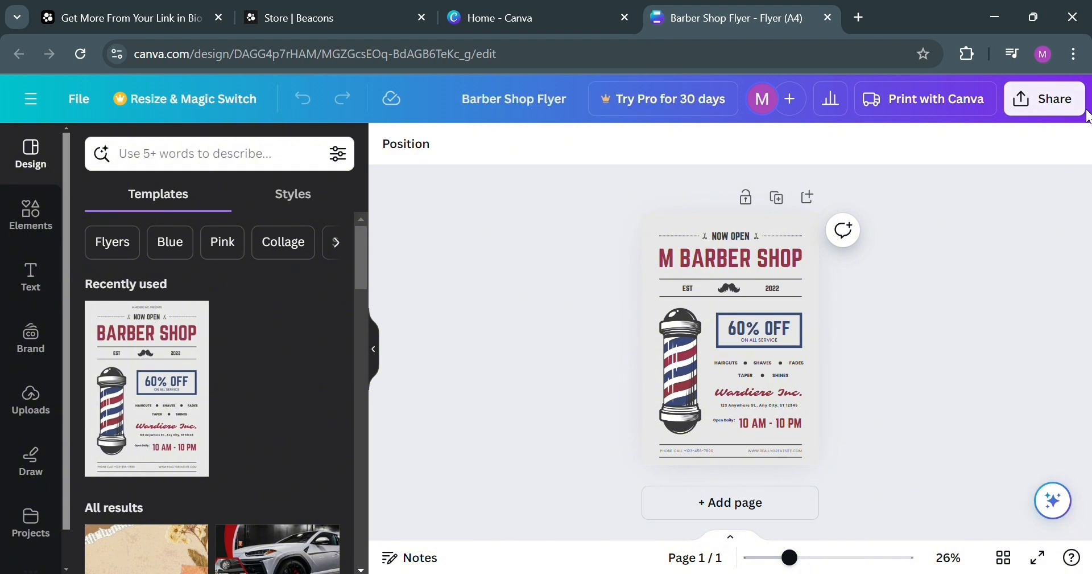
- Share the flyer design with anyone who has the link, with edit access, and copy the collaboration link
click(1045, 99)
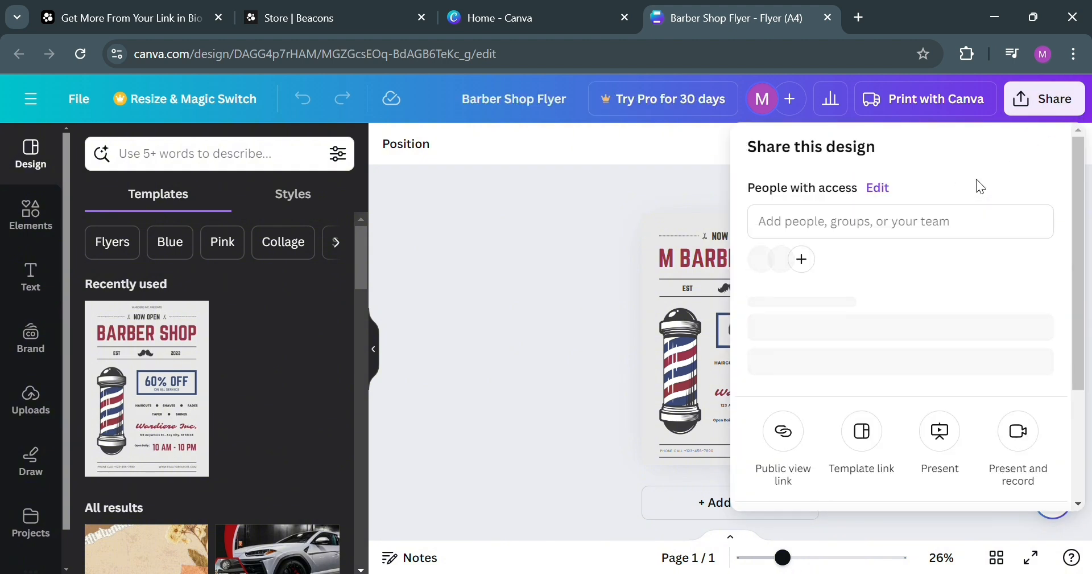
click(933, 336)
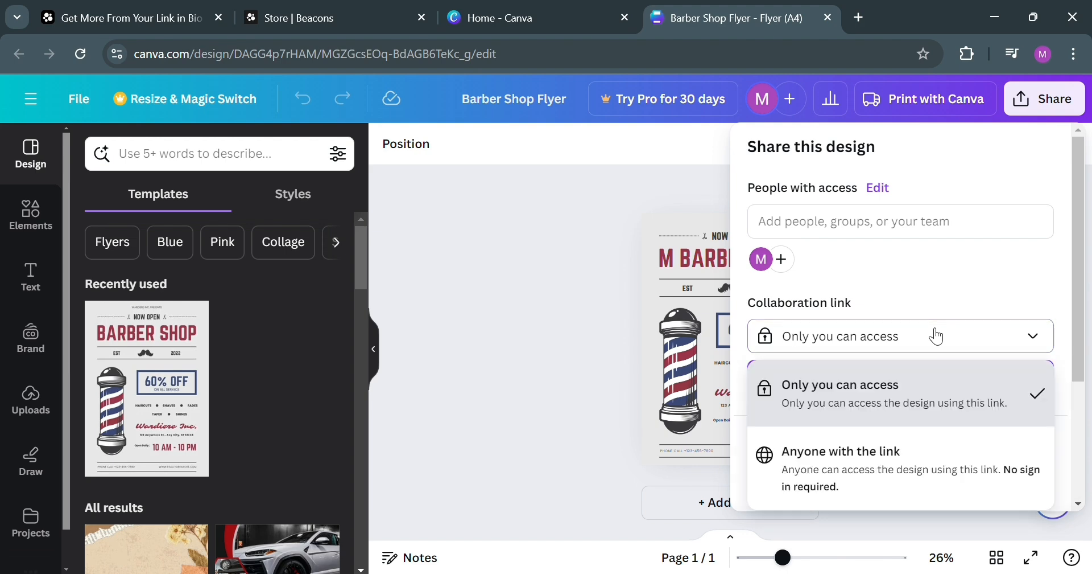
click(896, 462)
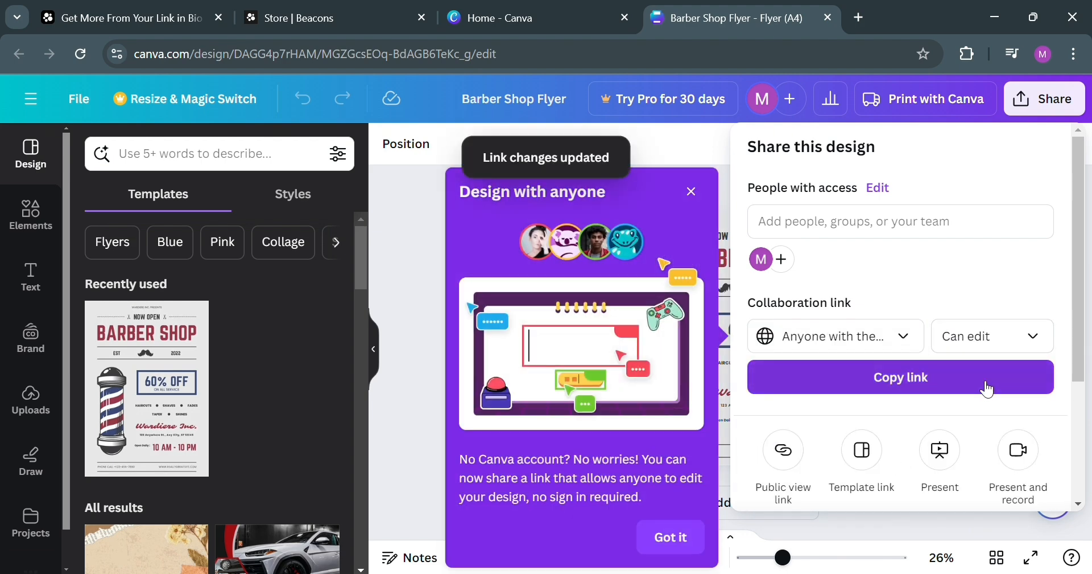
click(940, 387)
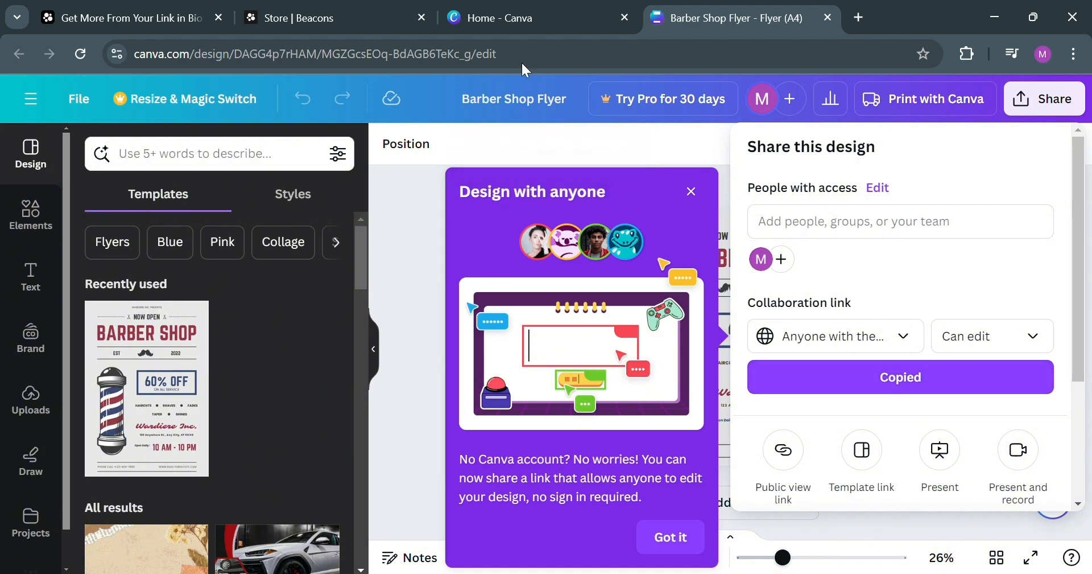
- Switch back to the Beacons store, add the copied Canva link to the product files as "Link to my Logo" and close the product files
click(389, 8)
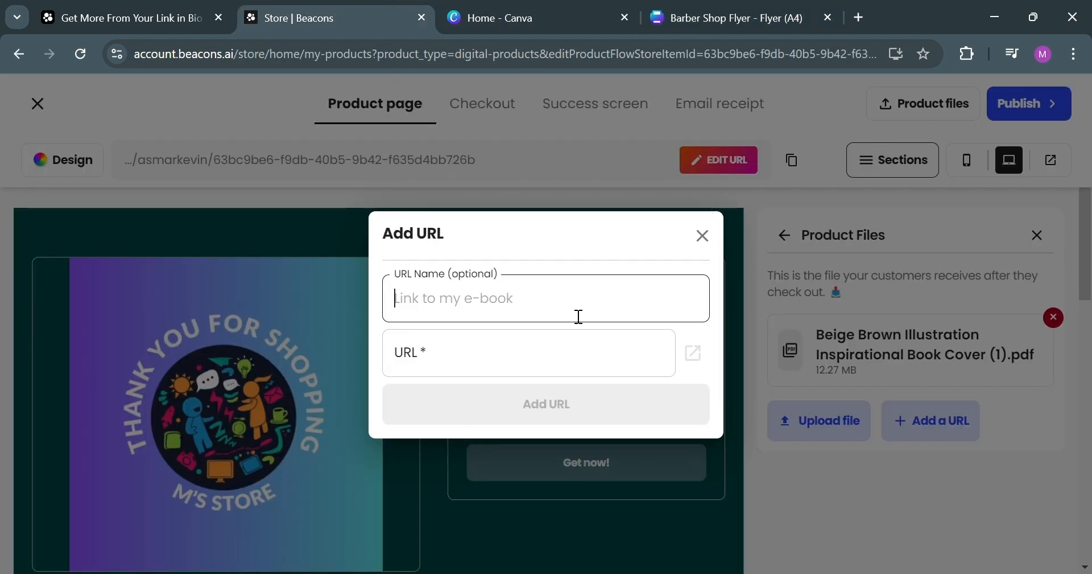
click(511, 365)
key(ctrl+v)
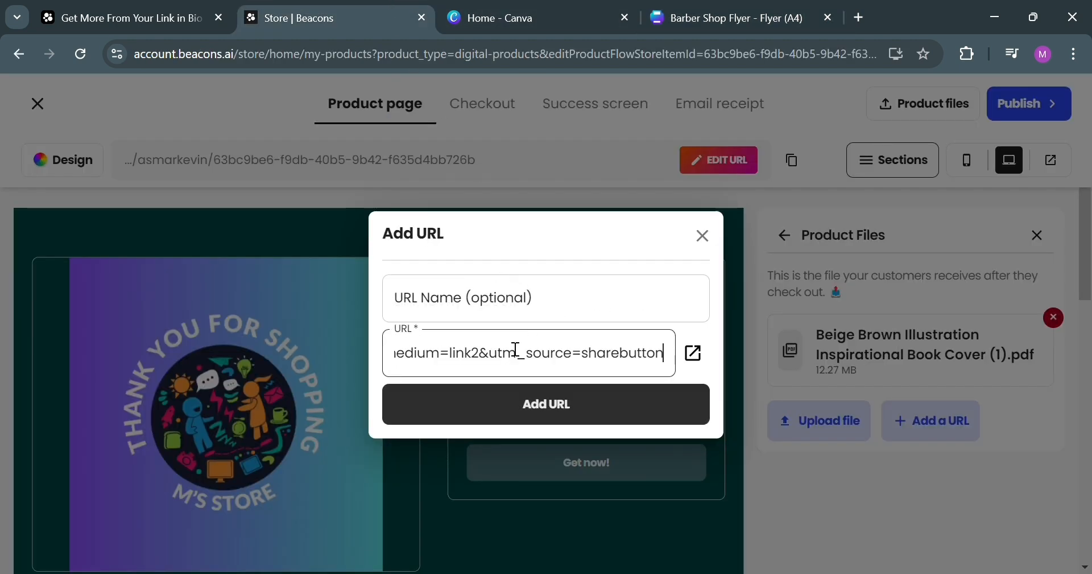
click(542, 307)
text(Link to my Logo)
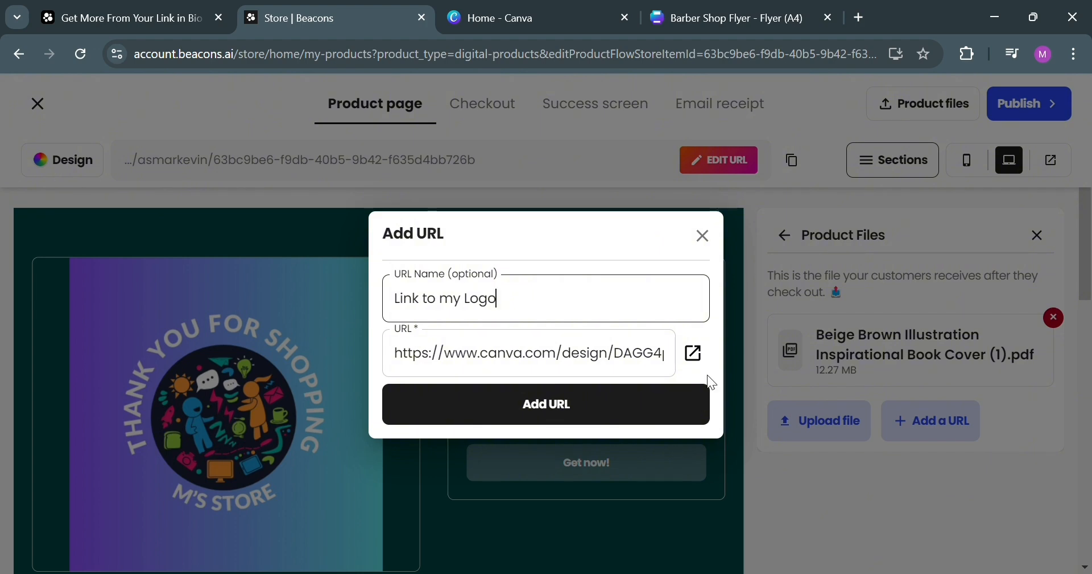
click(688, 401)
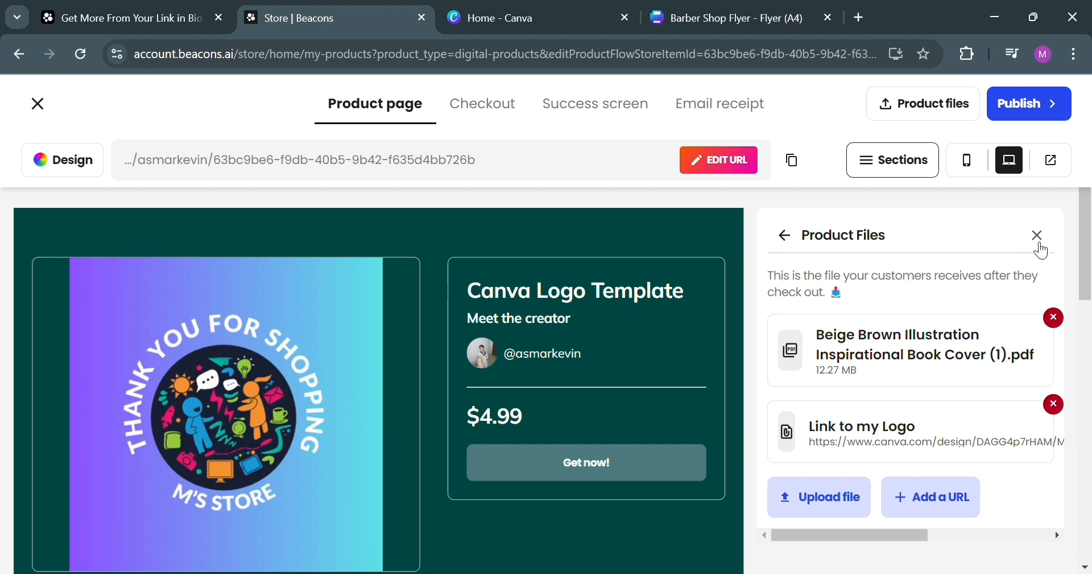
click(1038, 235)
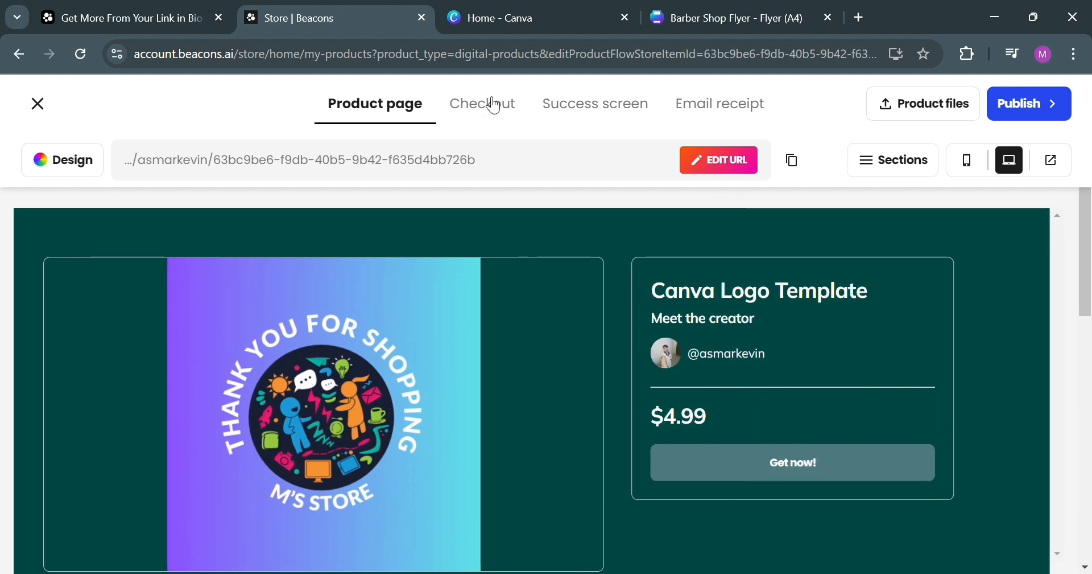
- Review the success screen and the email receipt's order details, file links and closing message
click(575, 103)
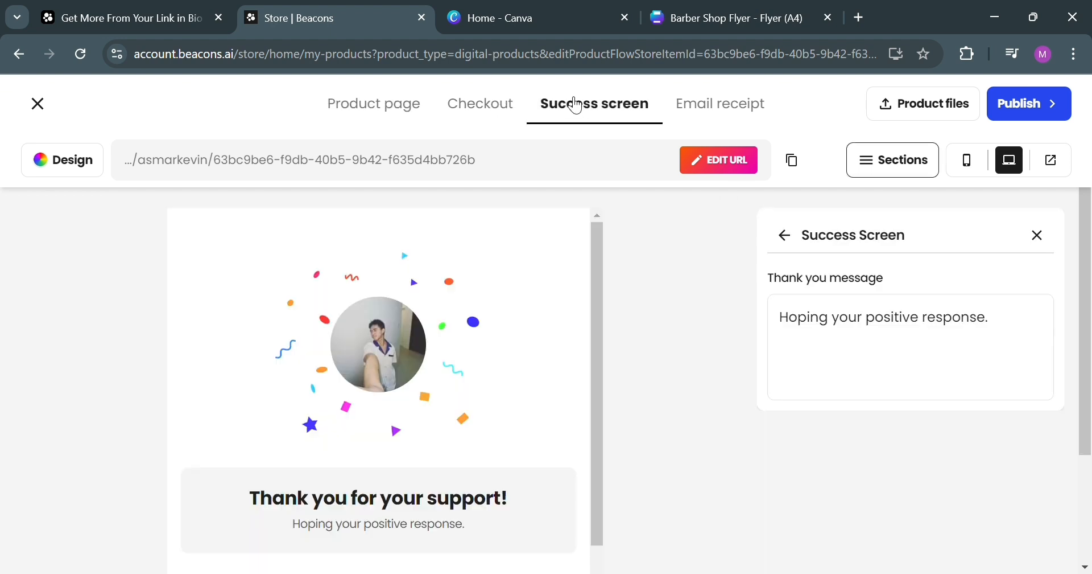
click(725, 105)
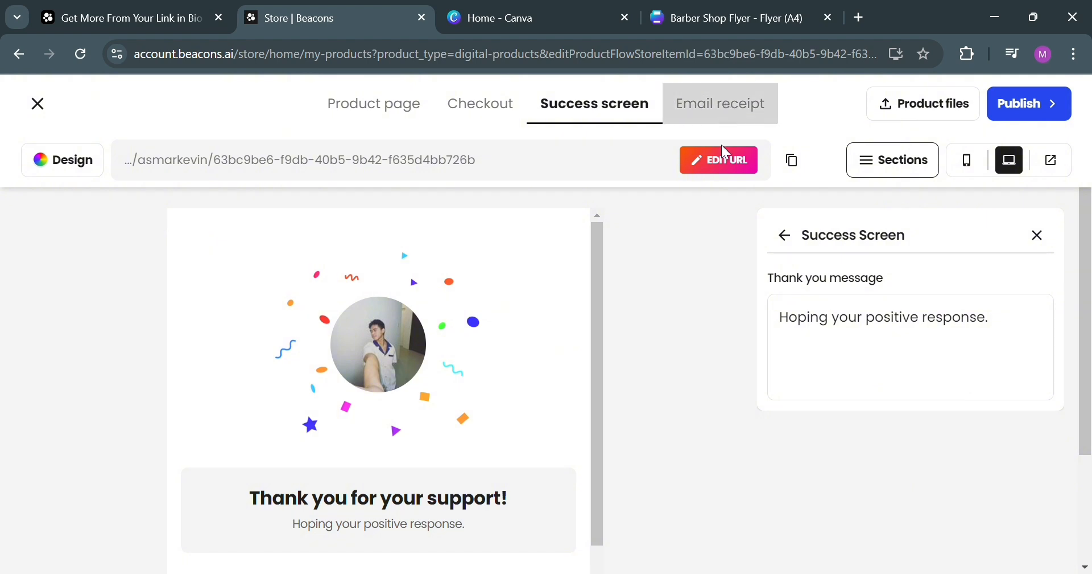
scroll(310, 418, down, 3)
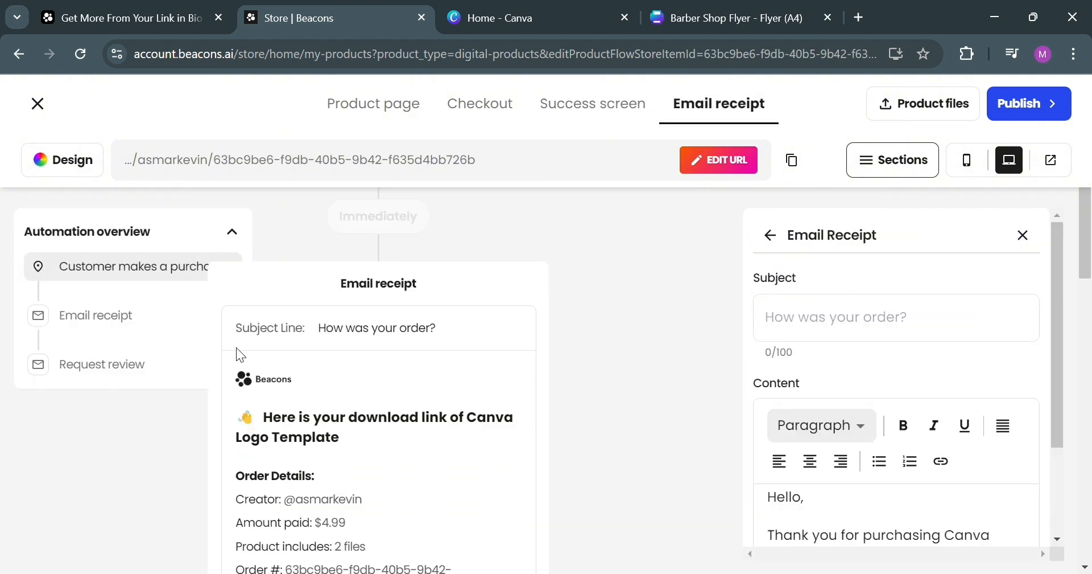
scroll(187, 517, up, 3)
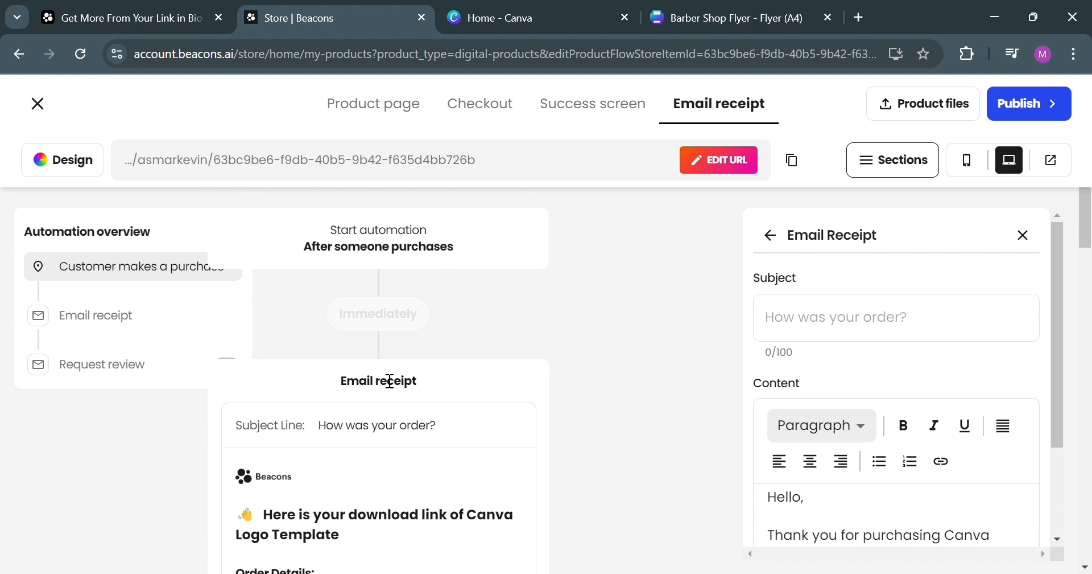
scroll(390, 380, down, 5)
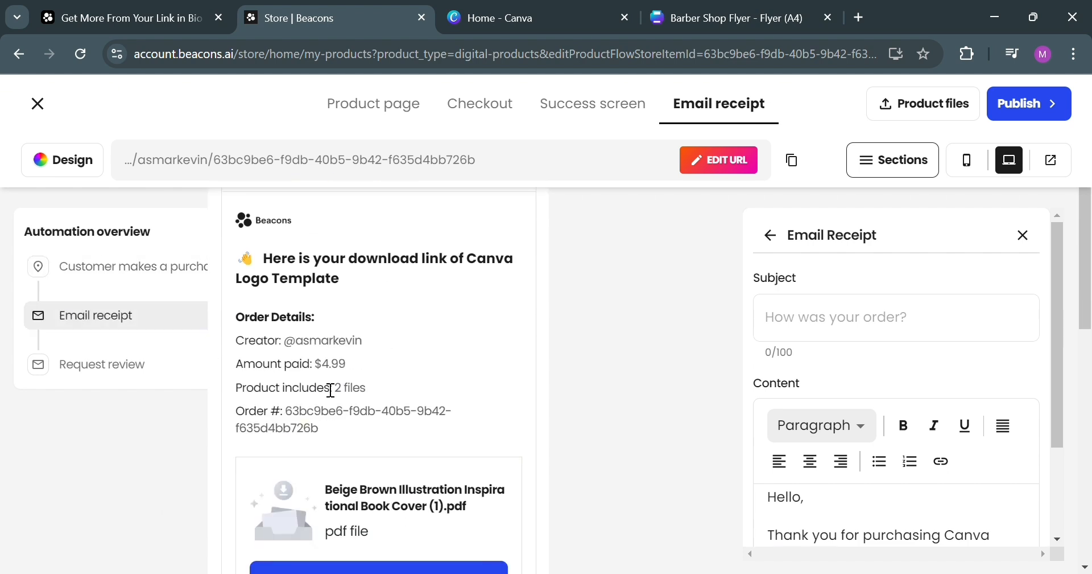
scroll(331, 391, down, 6)
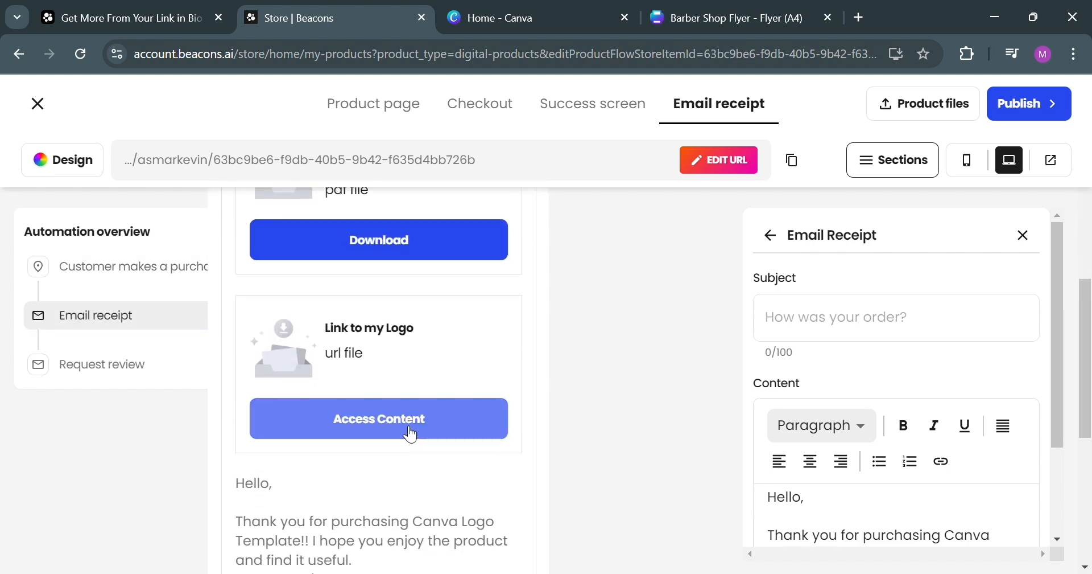
scroll(386, 446, down, 3)
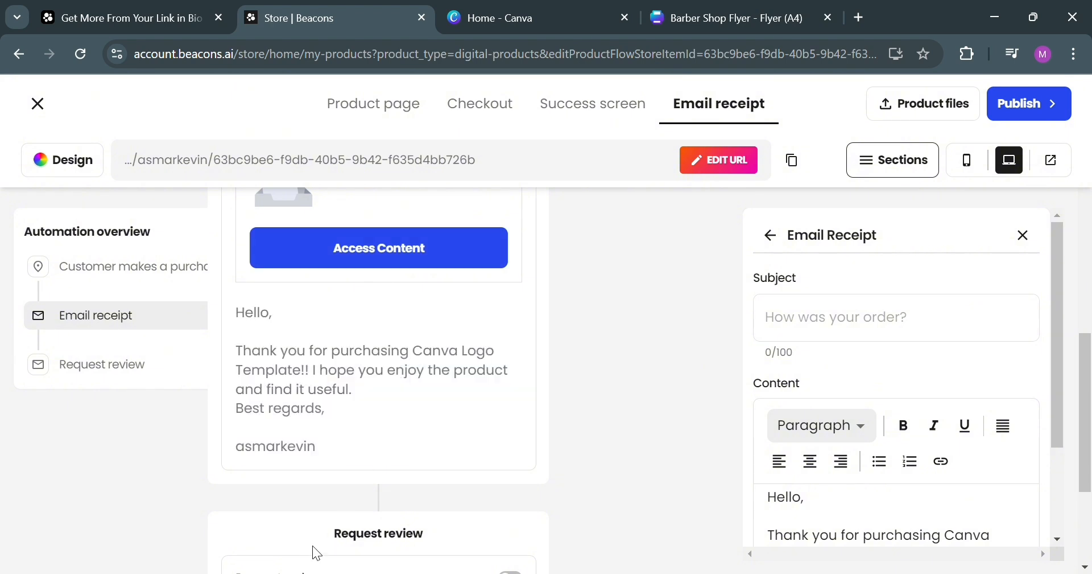
- Turn on automated review requests for customers and look through the resulting review request email
scroll(574, 470, down, 3)
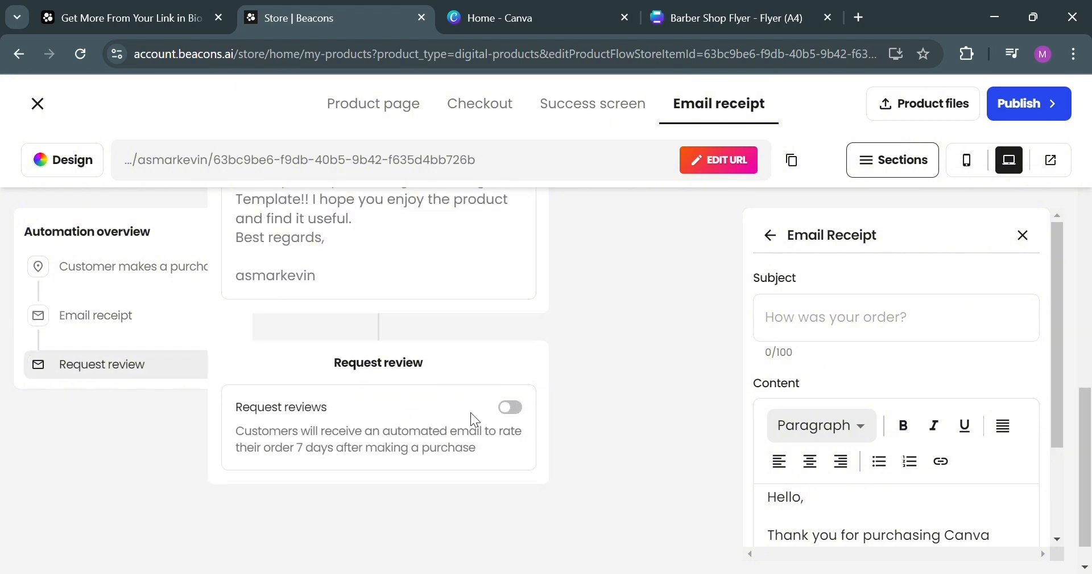
scroll(478, 418, down, 1)
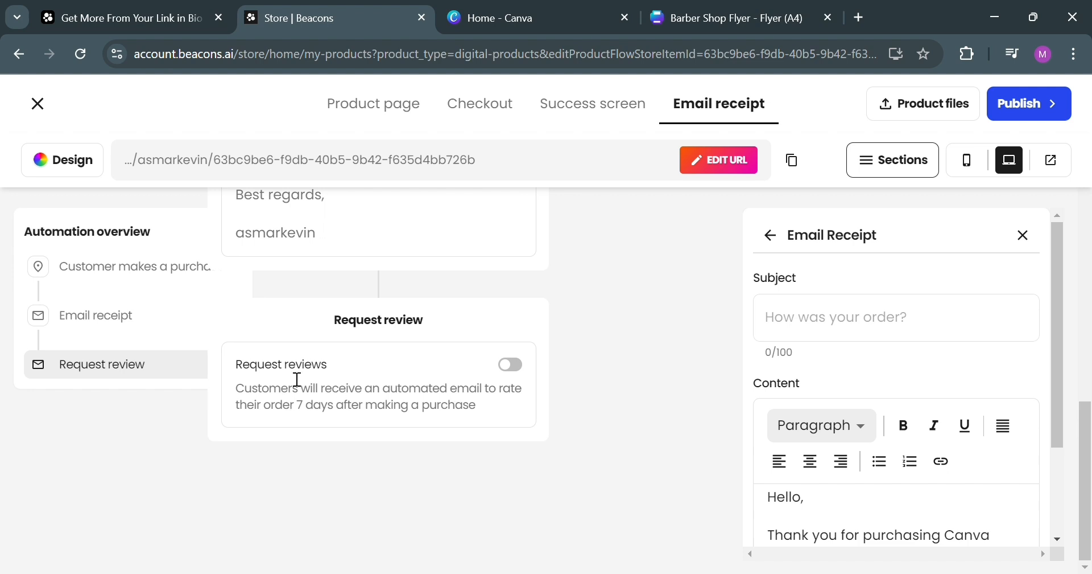
click(523, 365)
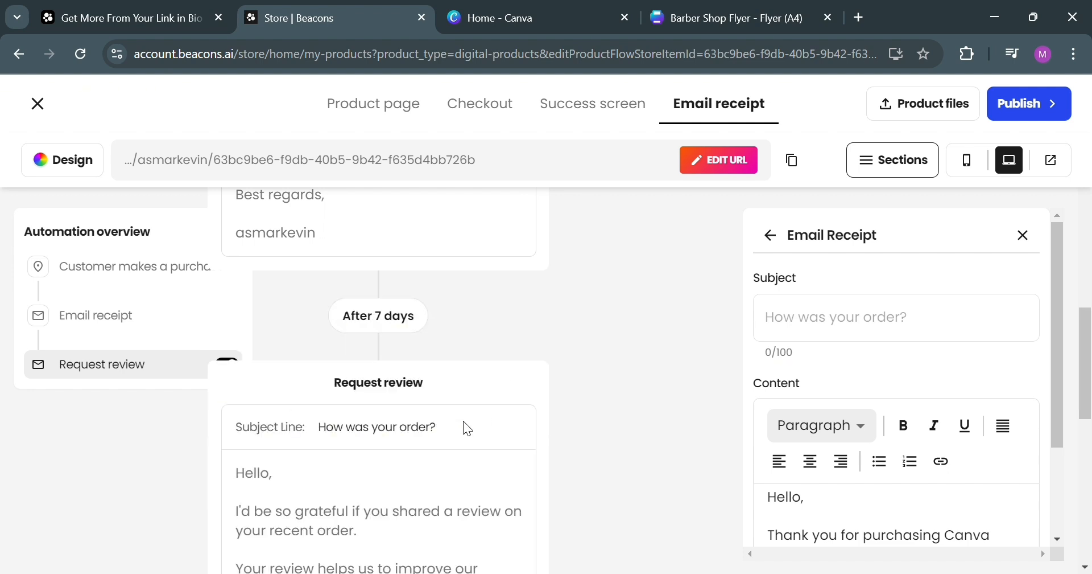
scroll(467, 427, down, 10)
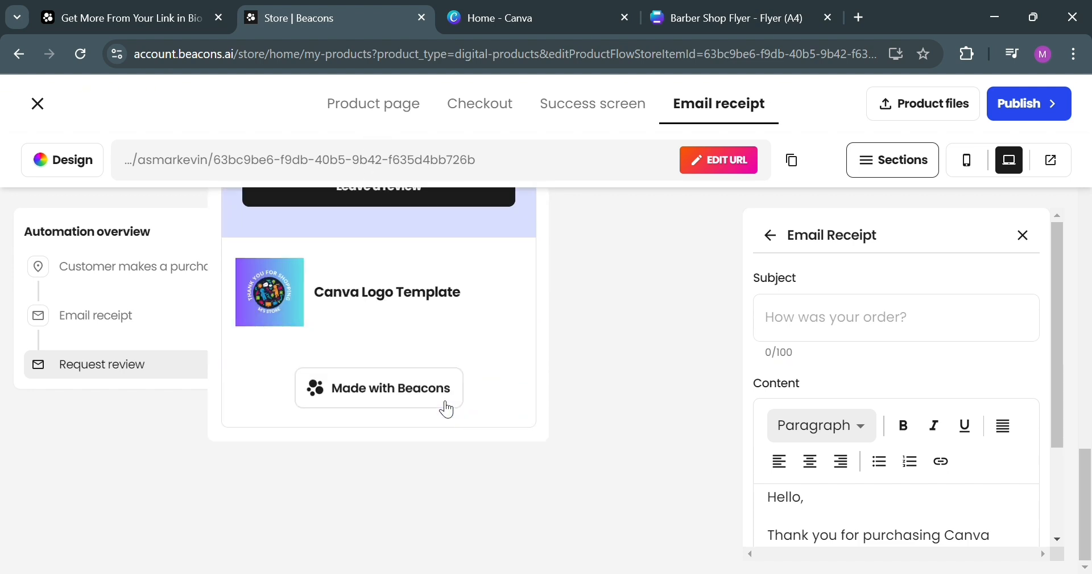
scroll(444, 420, up, 5)
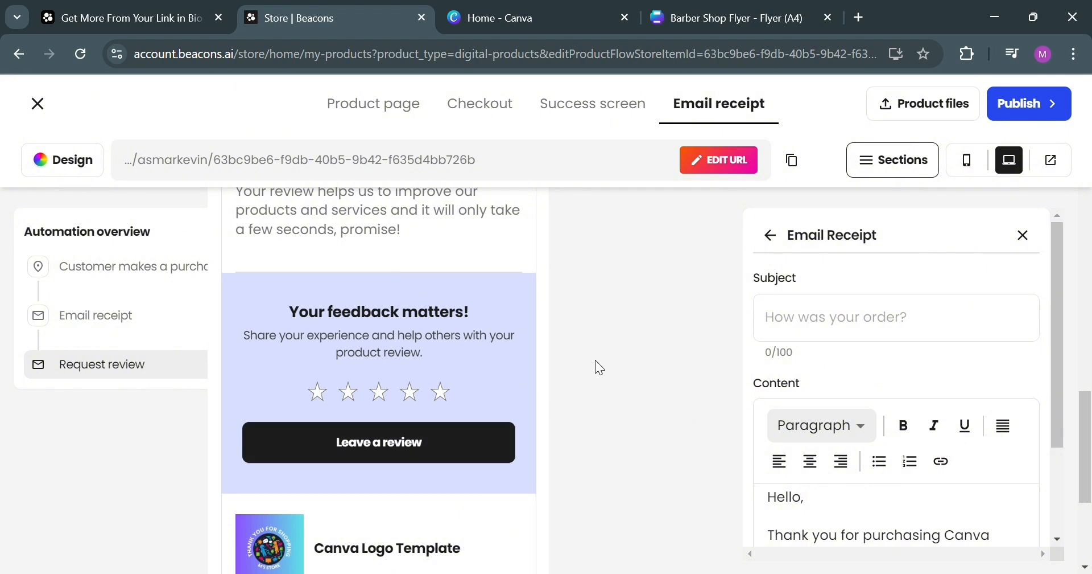
scroll(599, 367, up, 3)
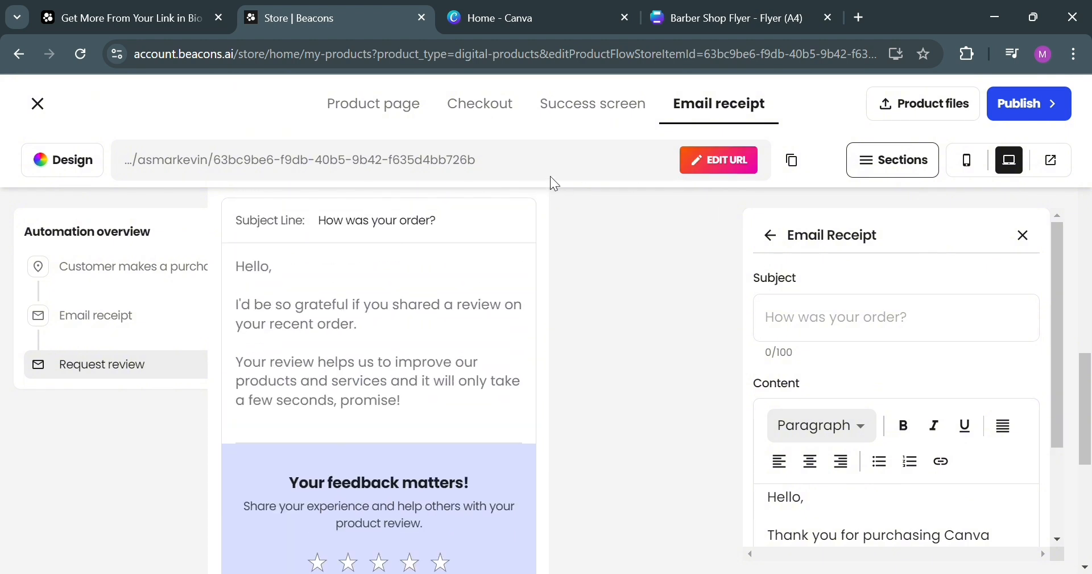
- Copy the product's URL to the clipboard
double_click(427, 168)
triple_click(441, 168)
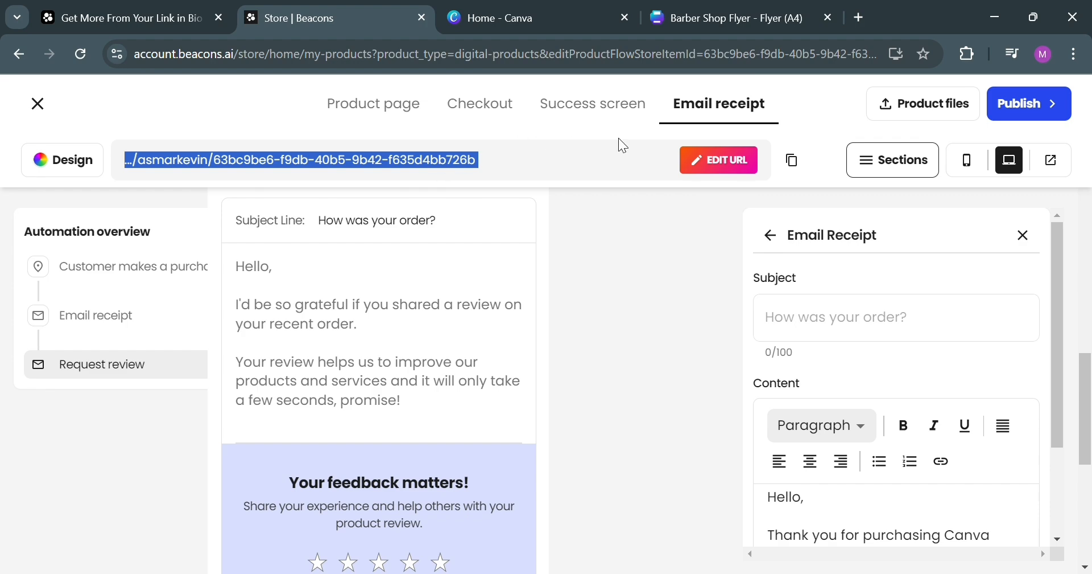
click(792, 160)
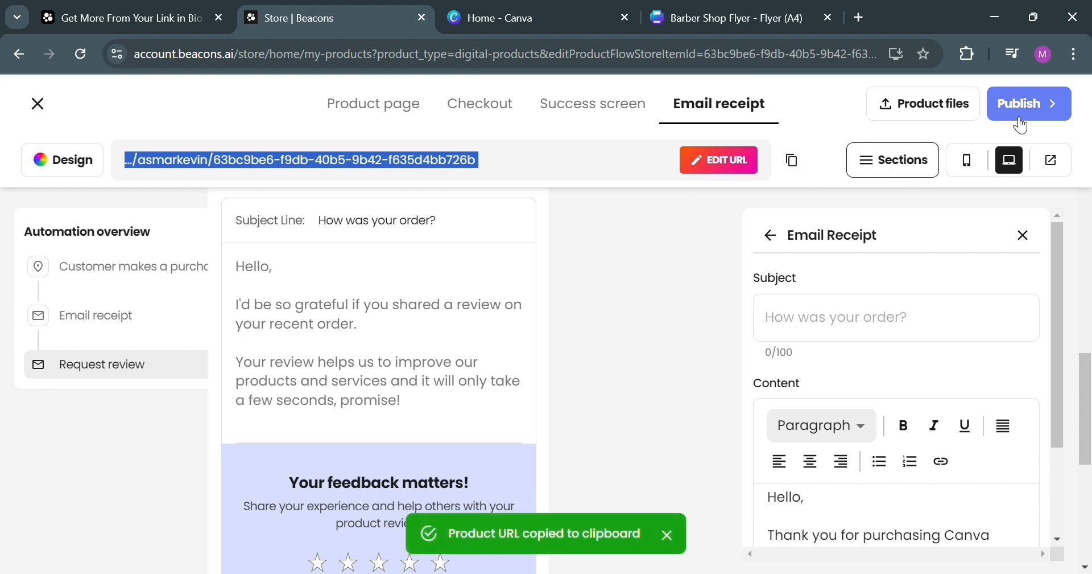
- Publish the product and dismiss the publication notice and the selling suggestions
click(1021, 122)
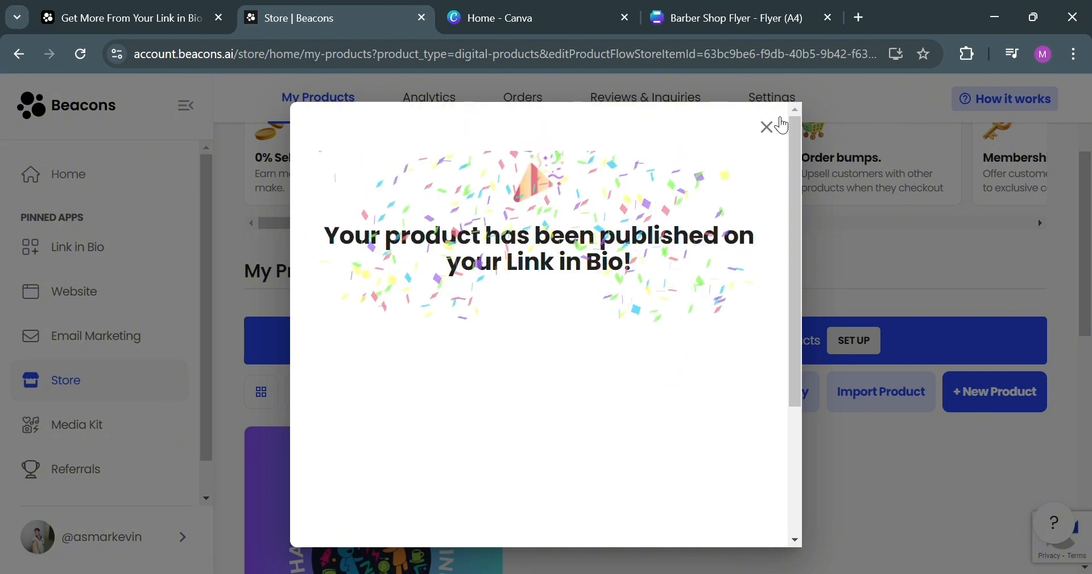
click(767, 128)
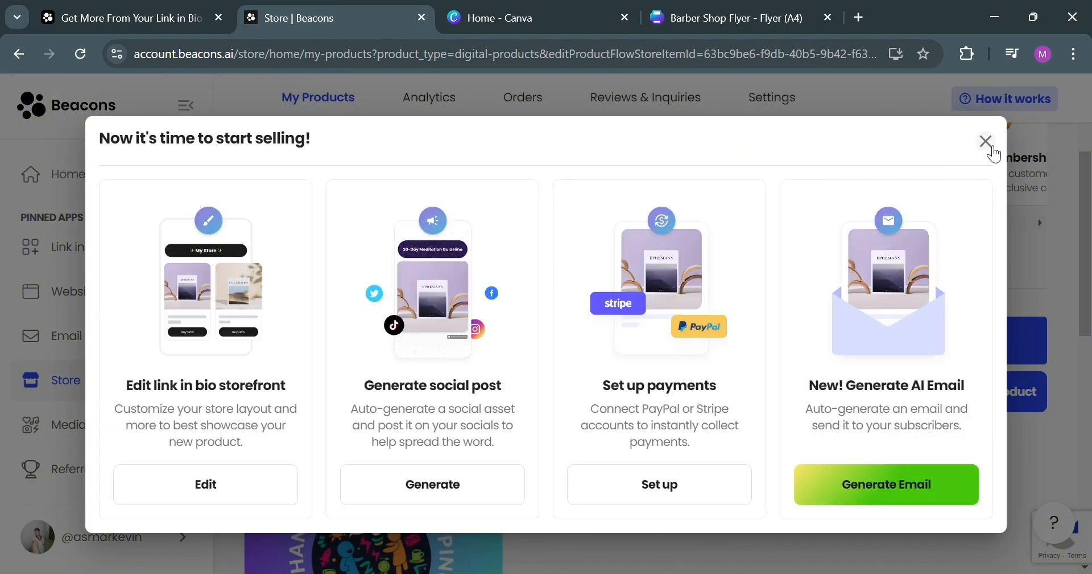
click(990, 147)
- Open the live page of the Canva Logo Template product, examine its description and checkout form, and close the checkout
scroll(403, 427, down, 5)
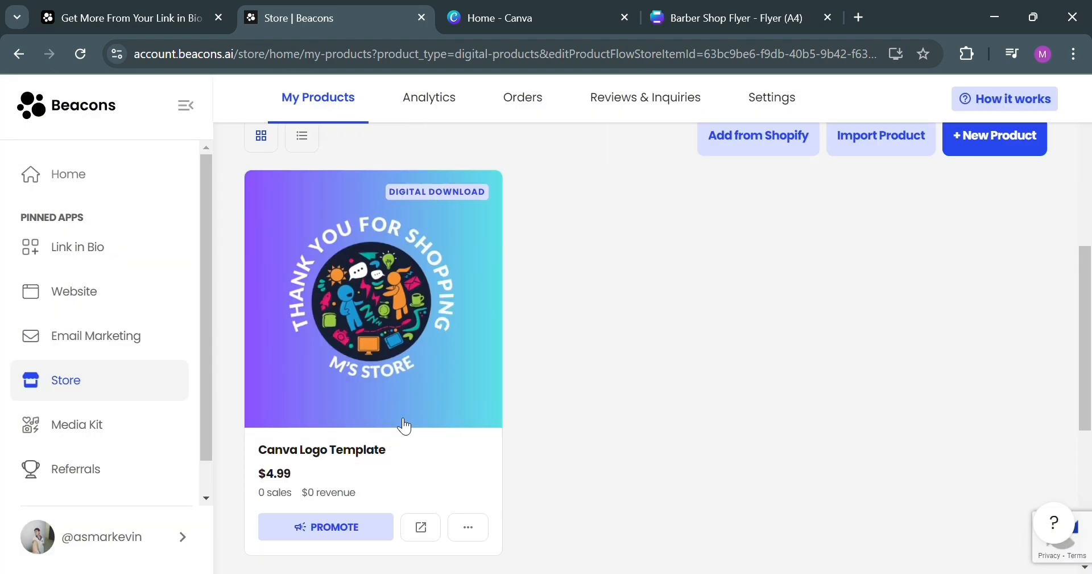
scroll(390, 541, down, 1)
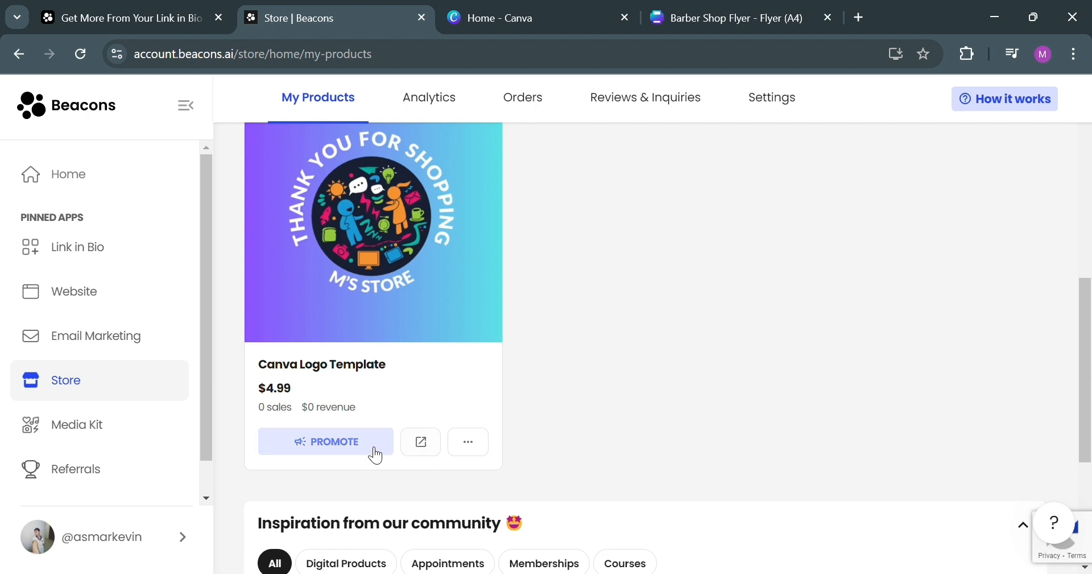
click(421, 442)
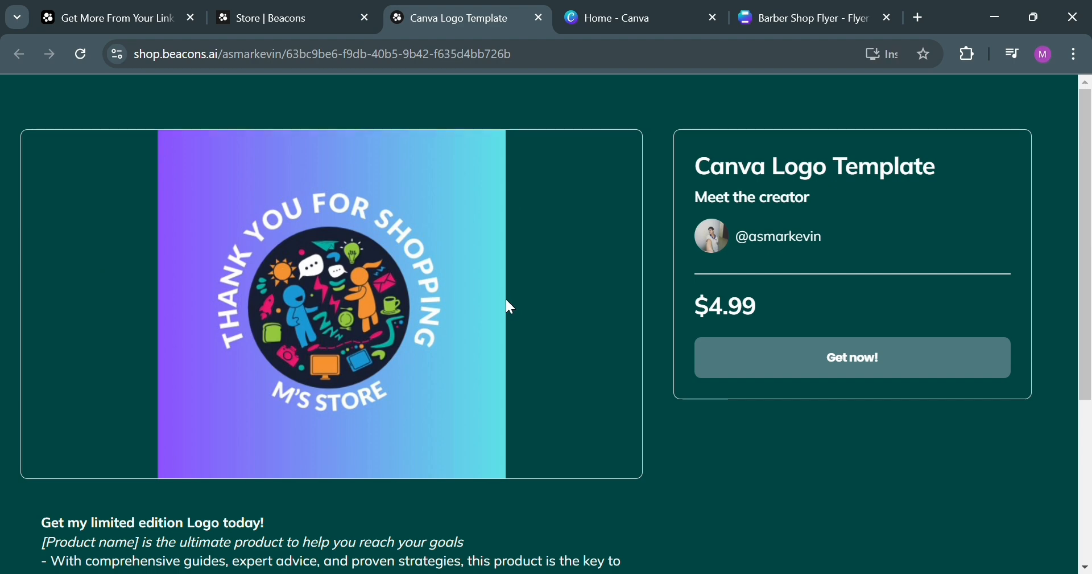
scroll(861, 298, down, 5)
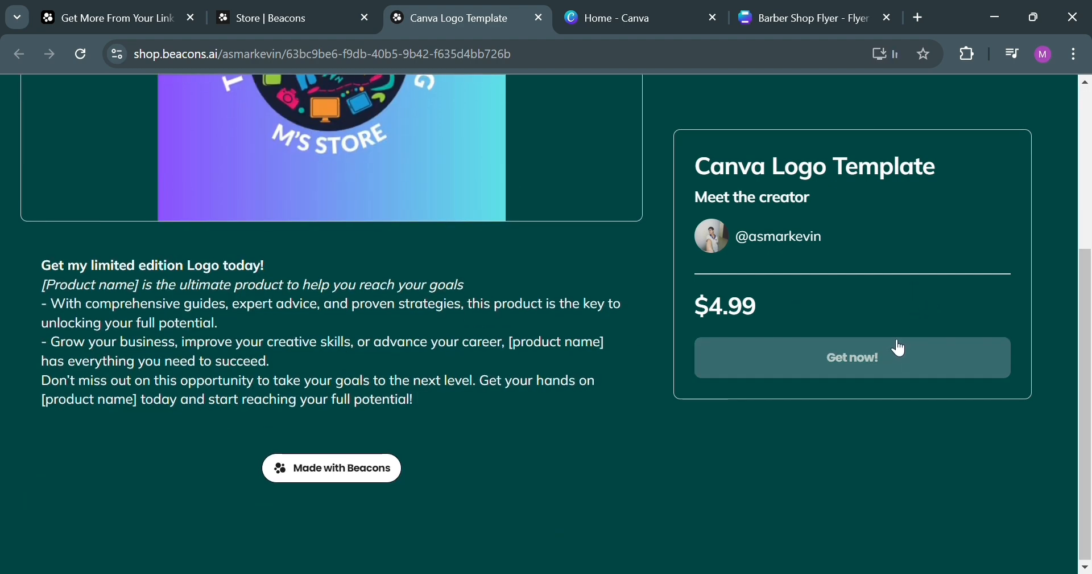
click(917, 354)
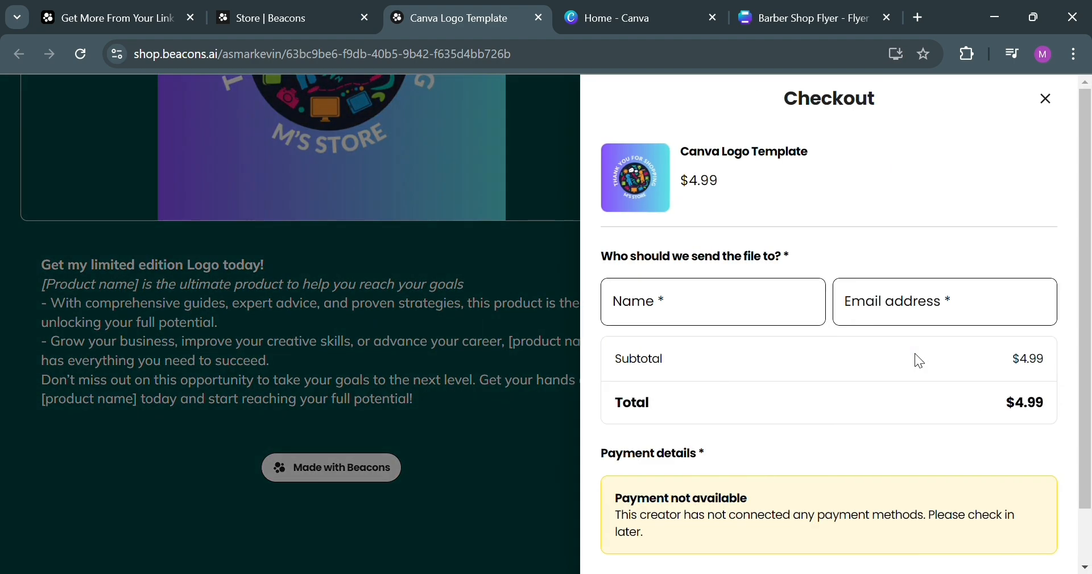
scroll(756, 316, down, 1)
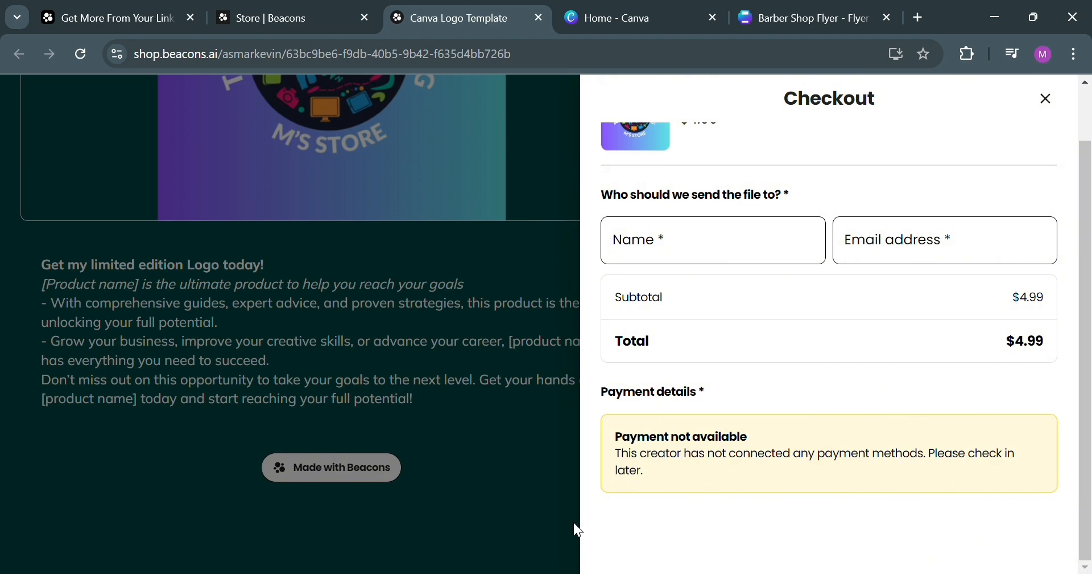
click(550, 521)
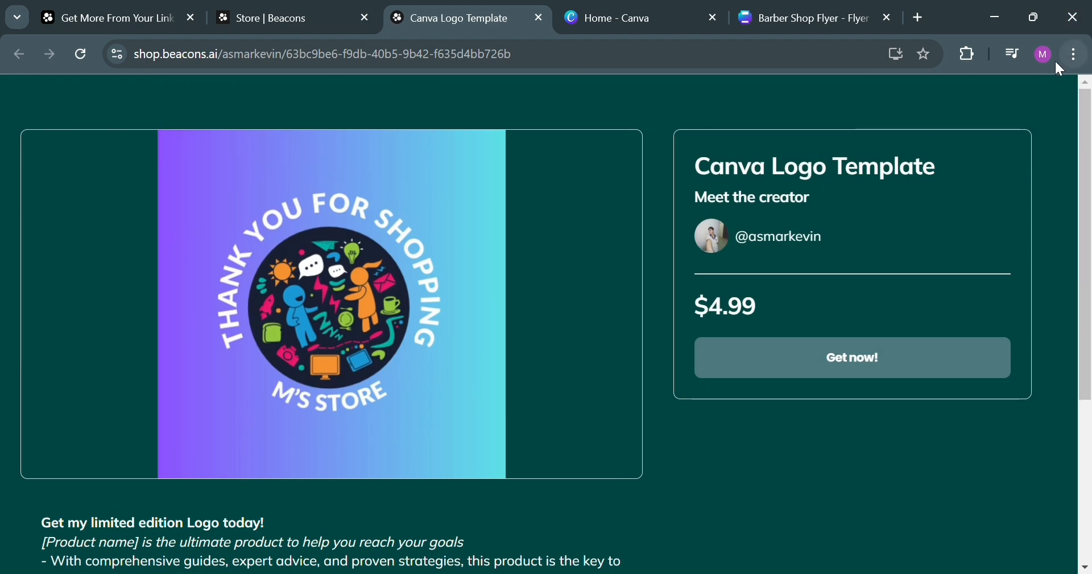